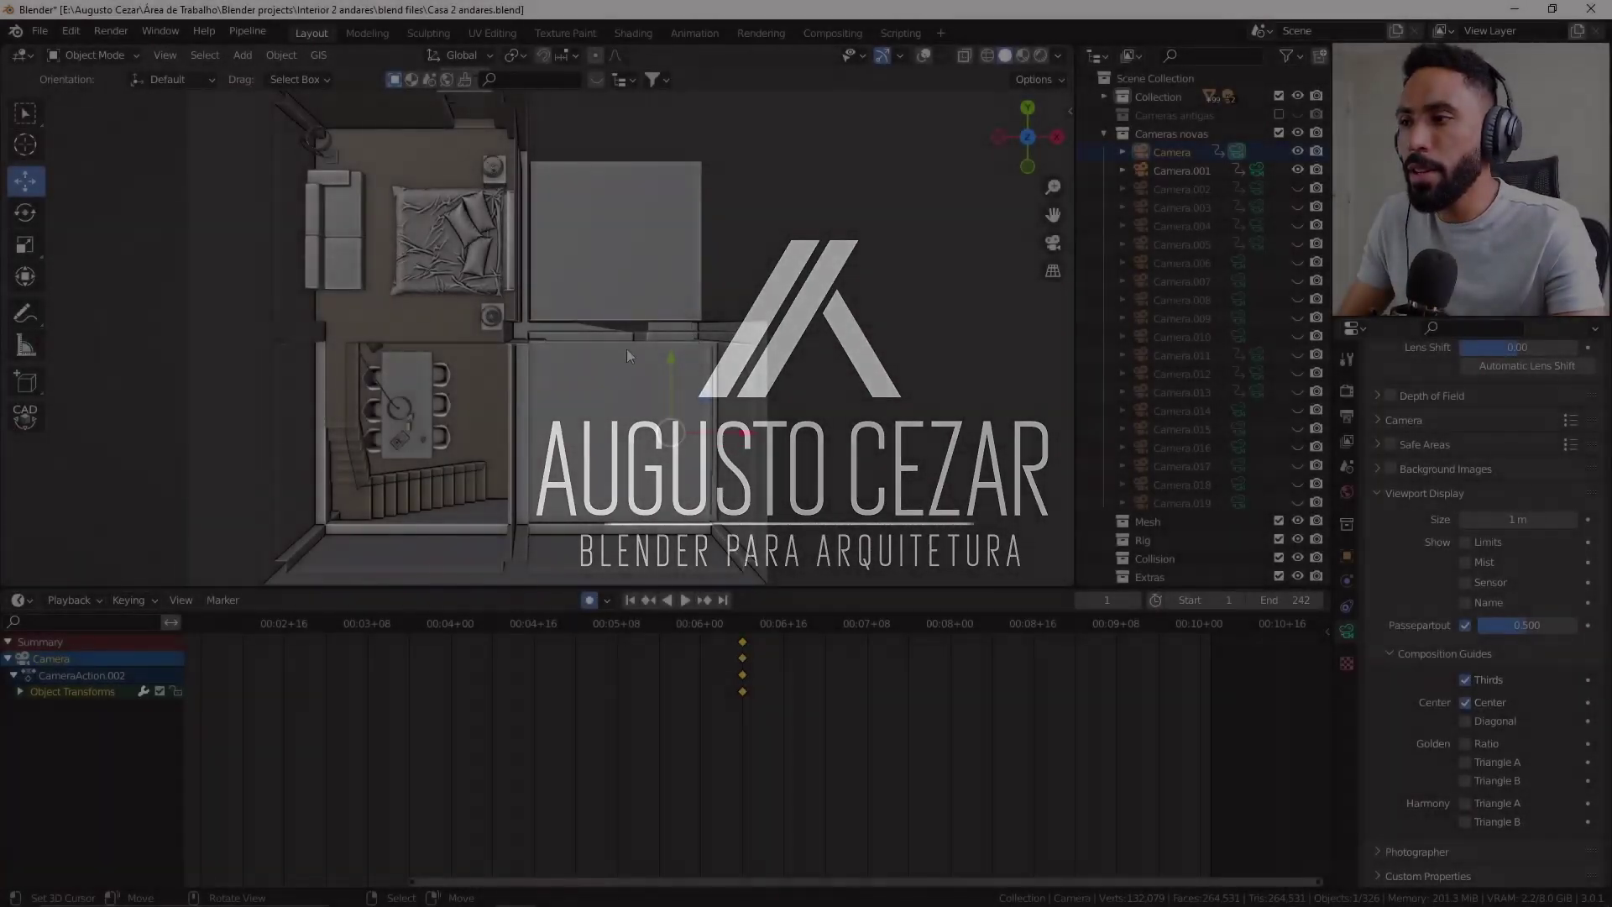
Step: Make Camera.002 through Camera.019 in the Cameras novas collection visible in the viewport
{"action": "middle_click_drag", "start_coordinate": [658, 428], "coordinate": [784, 339]}
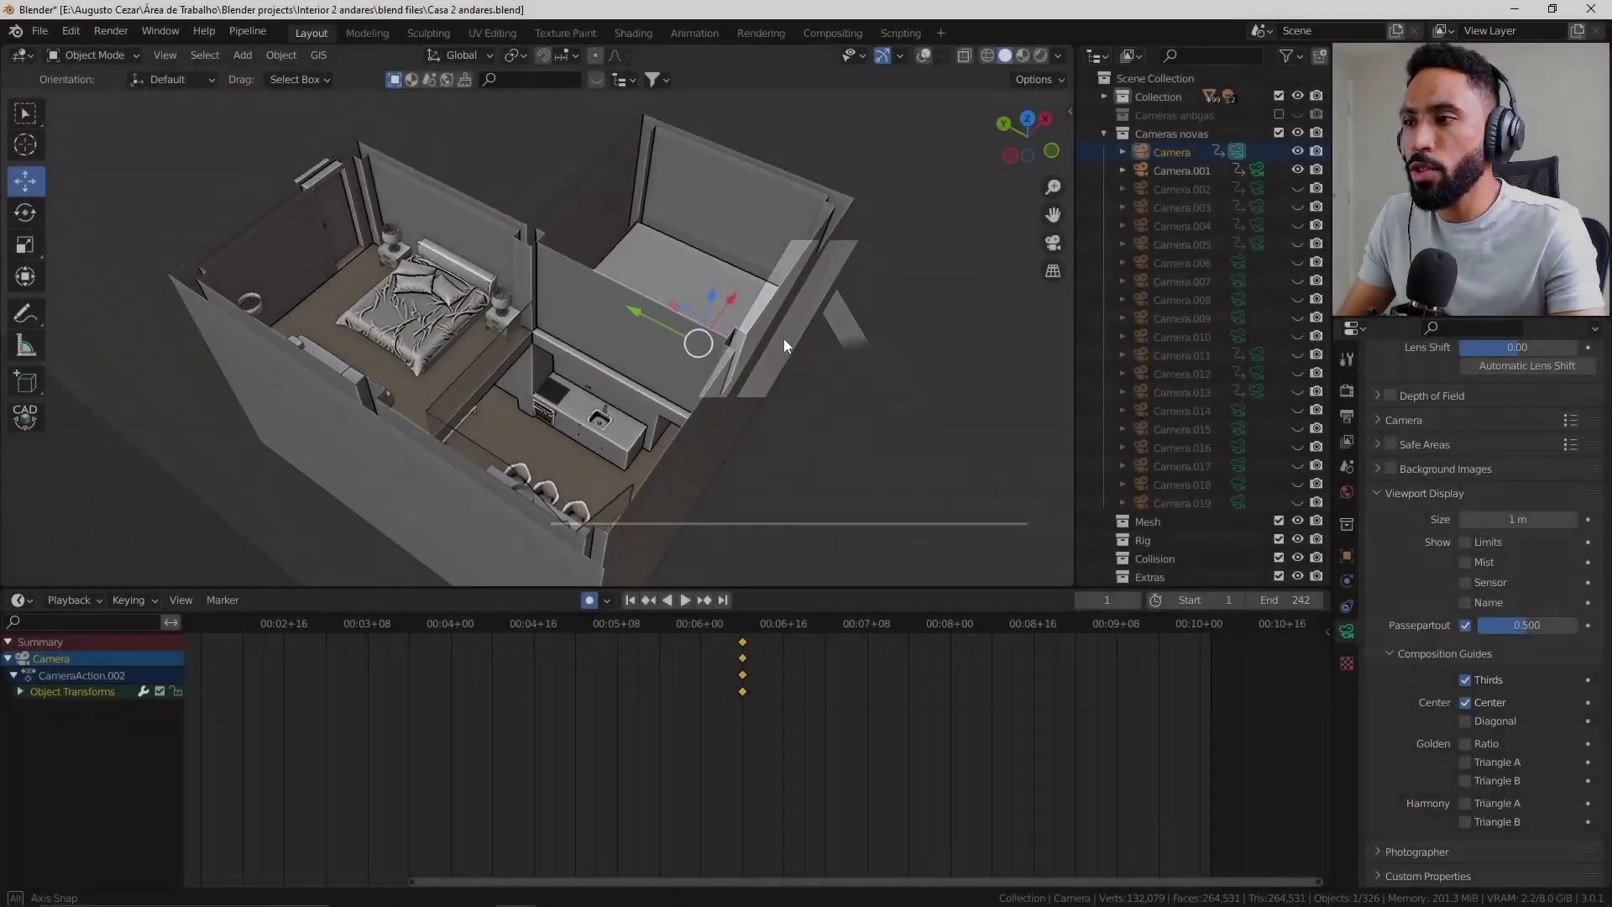
{"action": "scroll", "coordinate": [783, 339], "scroll_direction": "up", "scroll_amount": 5}
{"action": "middle_click_drag", "start_coordinate": [641, 451], "coordinate": [640, 266]}
{"action": "scroll", "coordinate": [641, 266], "scroll_direction": "up", "scroll_amount": 3}
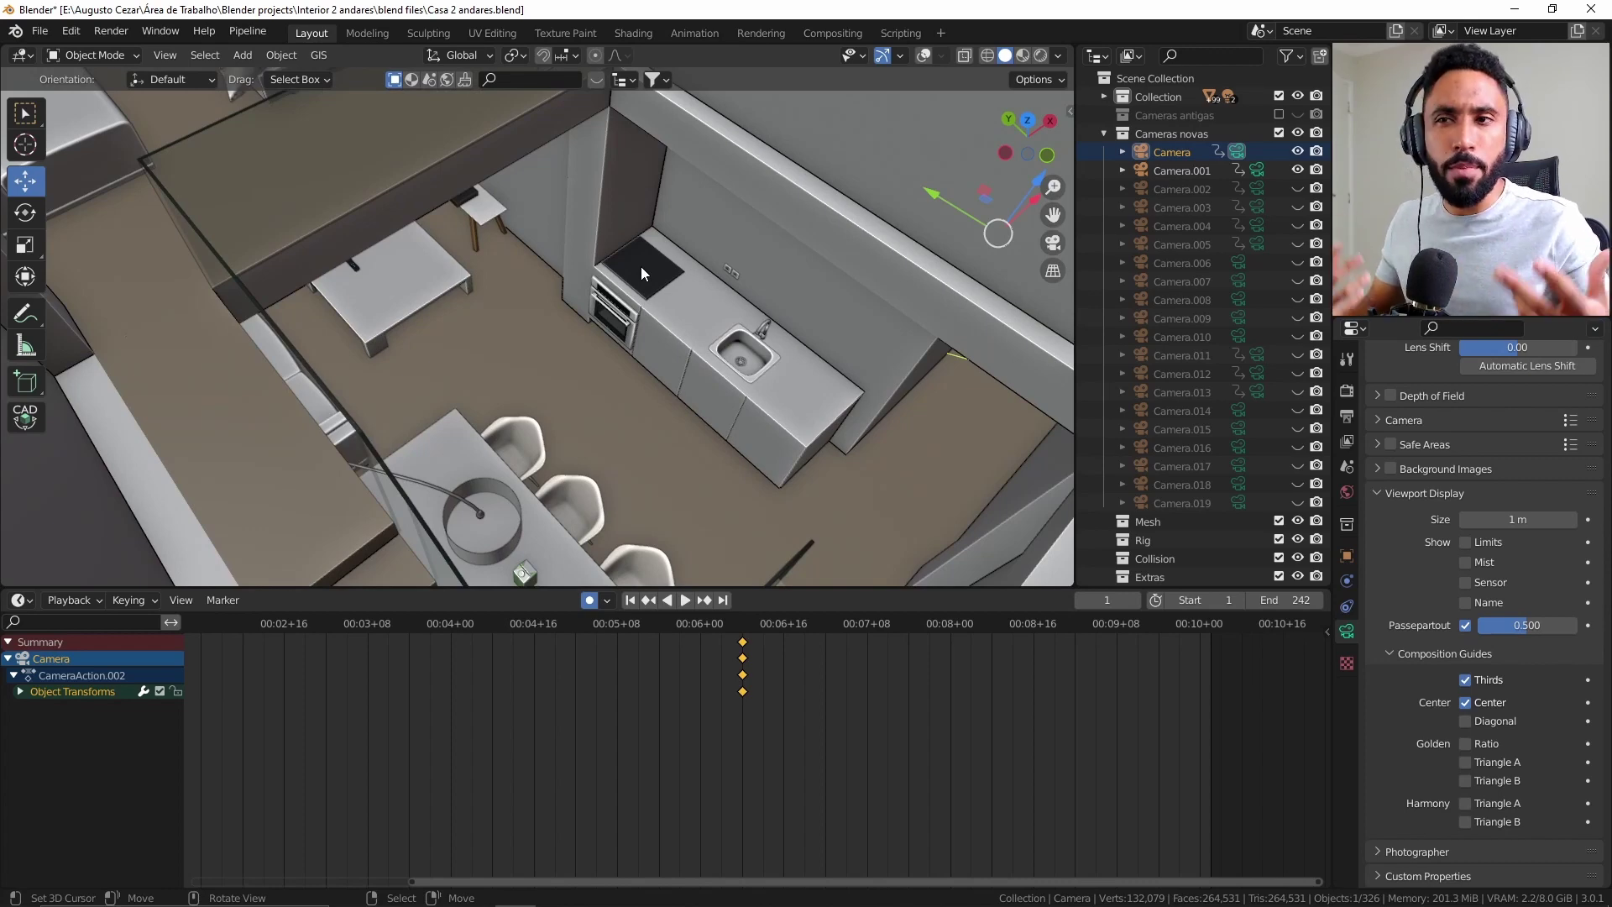
{"action": "left_click_drag", "start_coordinate": [1298, 188], "coordinate": [1298, 502]}
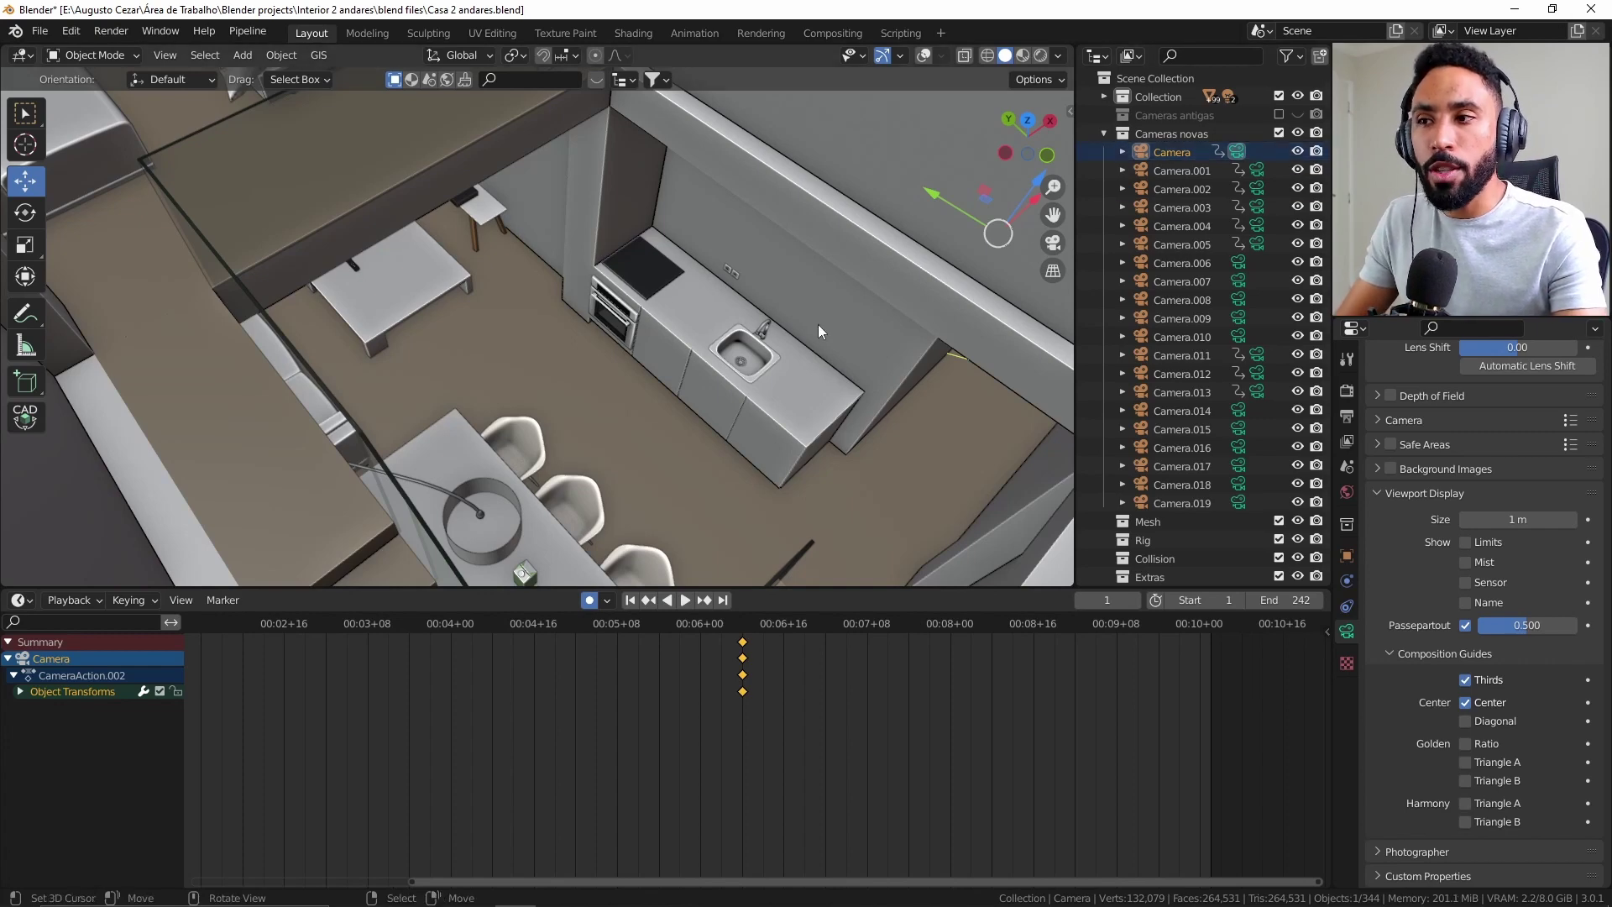
Step: View the scene through the active camera, and make Camera.001 the active camera
{"action": "scroll", "coordinate": [817, 325], "scroll_direction": "up", "scroll_amount": 2}
{"action": "key", "text": "KP_0"}
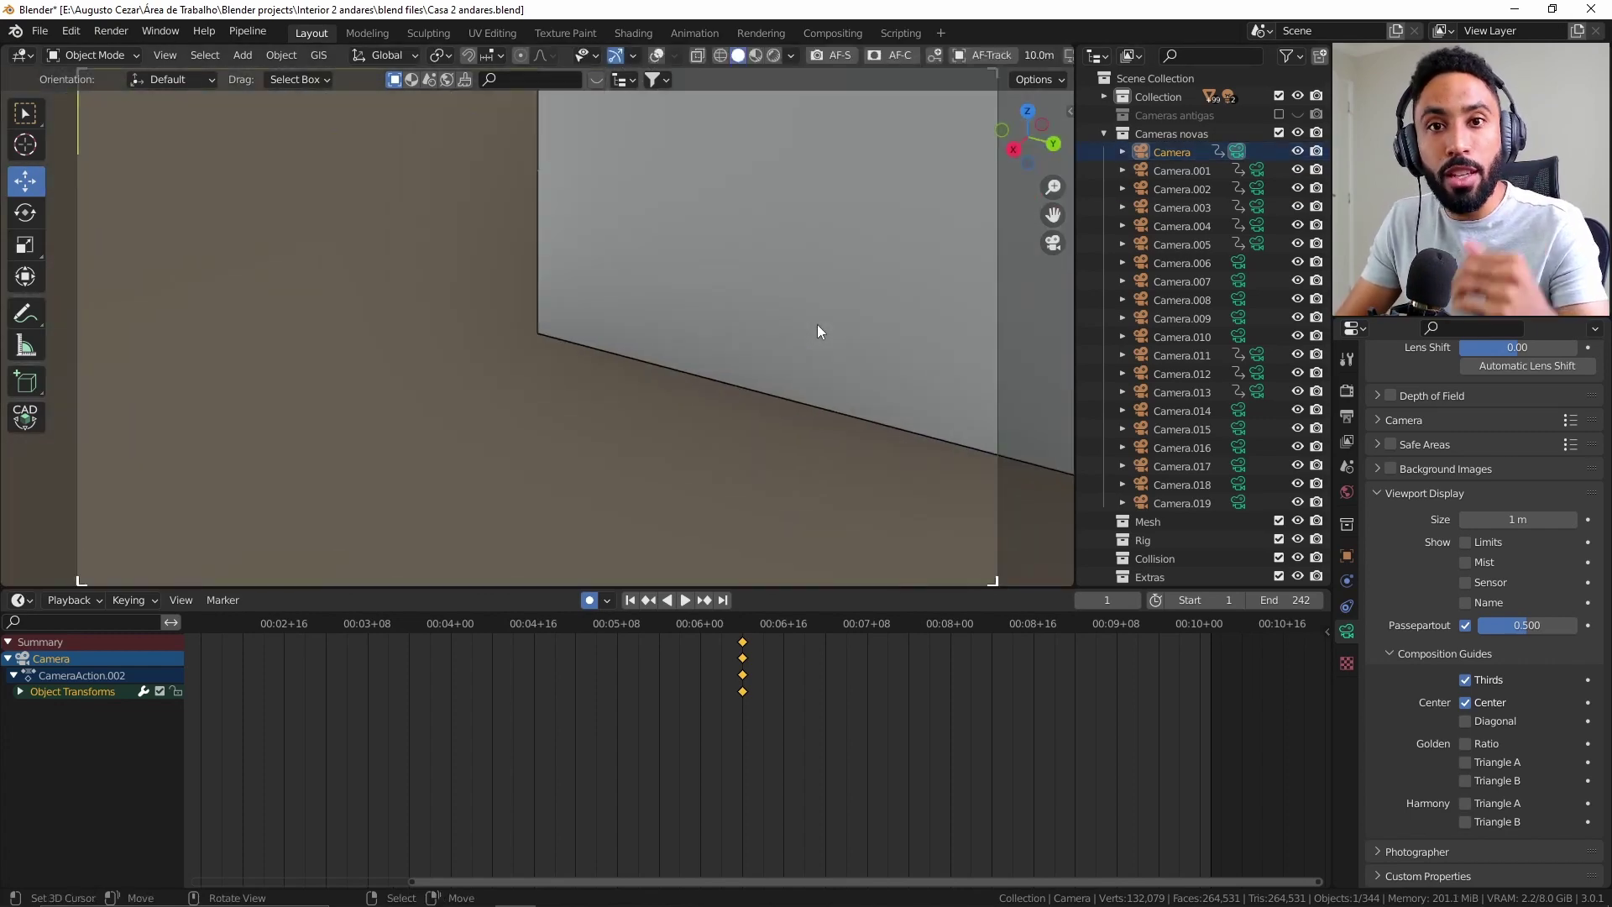
{"action": "left_click", "coordinate": [1258, 170]}
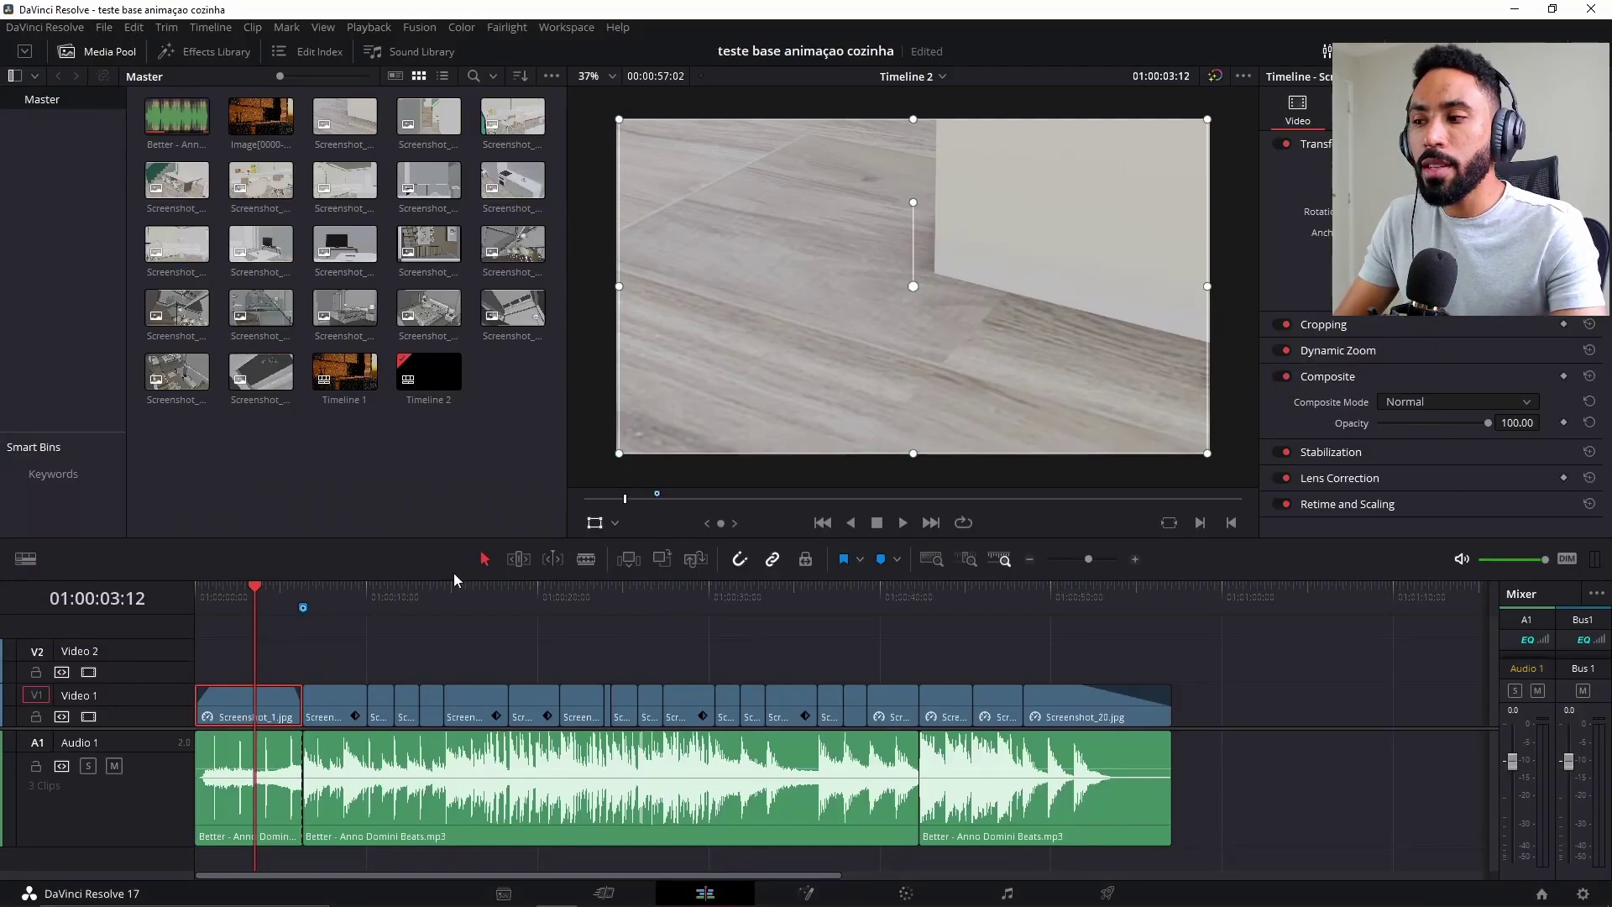
Step: Review the animatic in Timeline 2 by scrubbing the opening shots, playing it full screen to the end and leaving full screen
{"action": "left_click", "coordinate": [336, 595]}
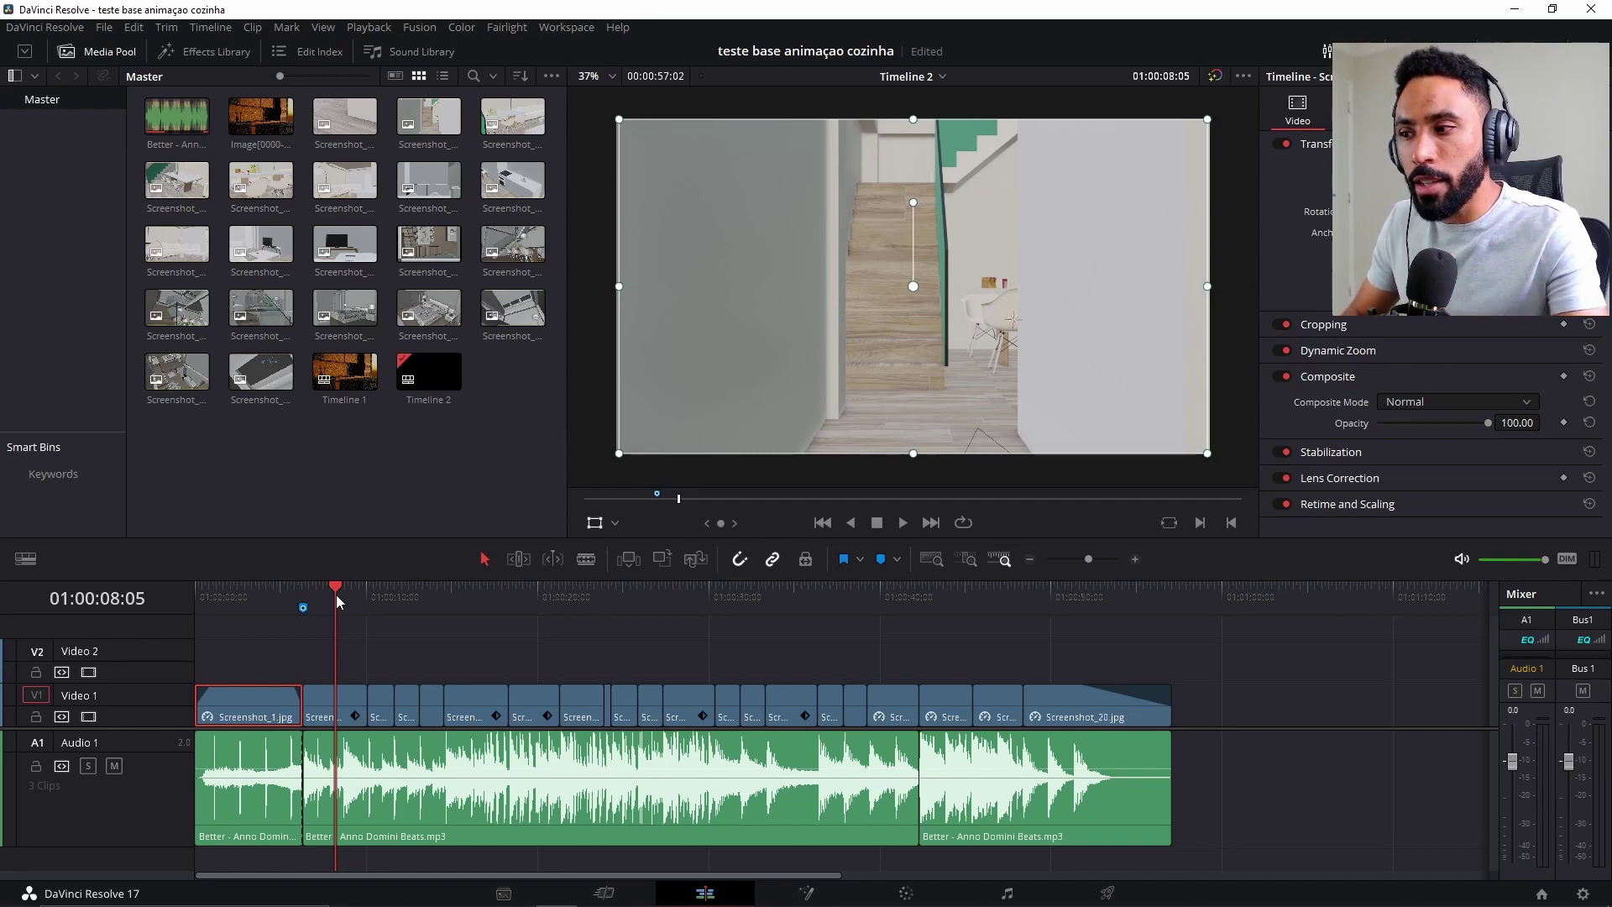
{"action": "left_click_drag", "start_coordinate": [336, 595], "coordinate": [419, 592]}
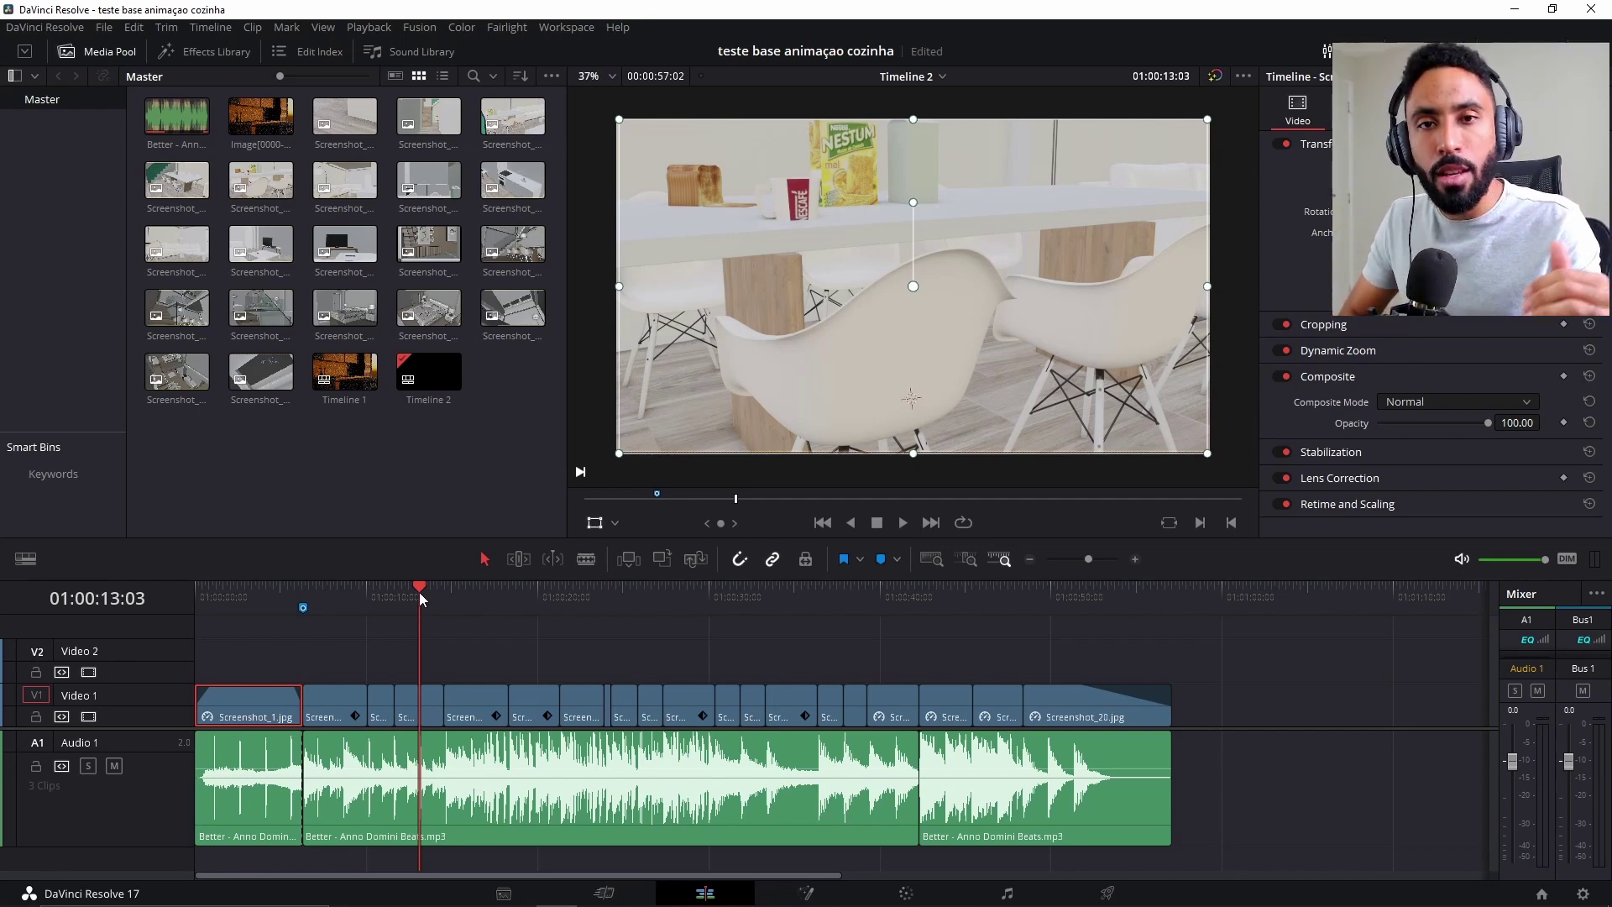
{"action": "key", "text": "ctrl+f"}
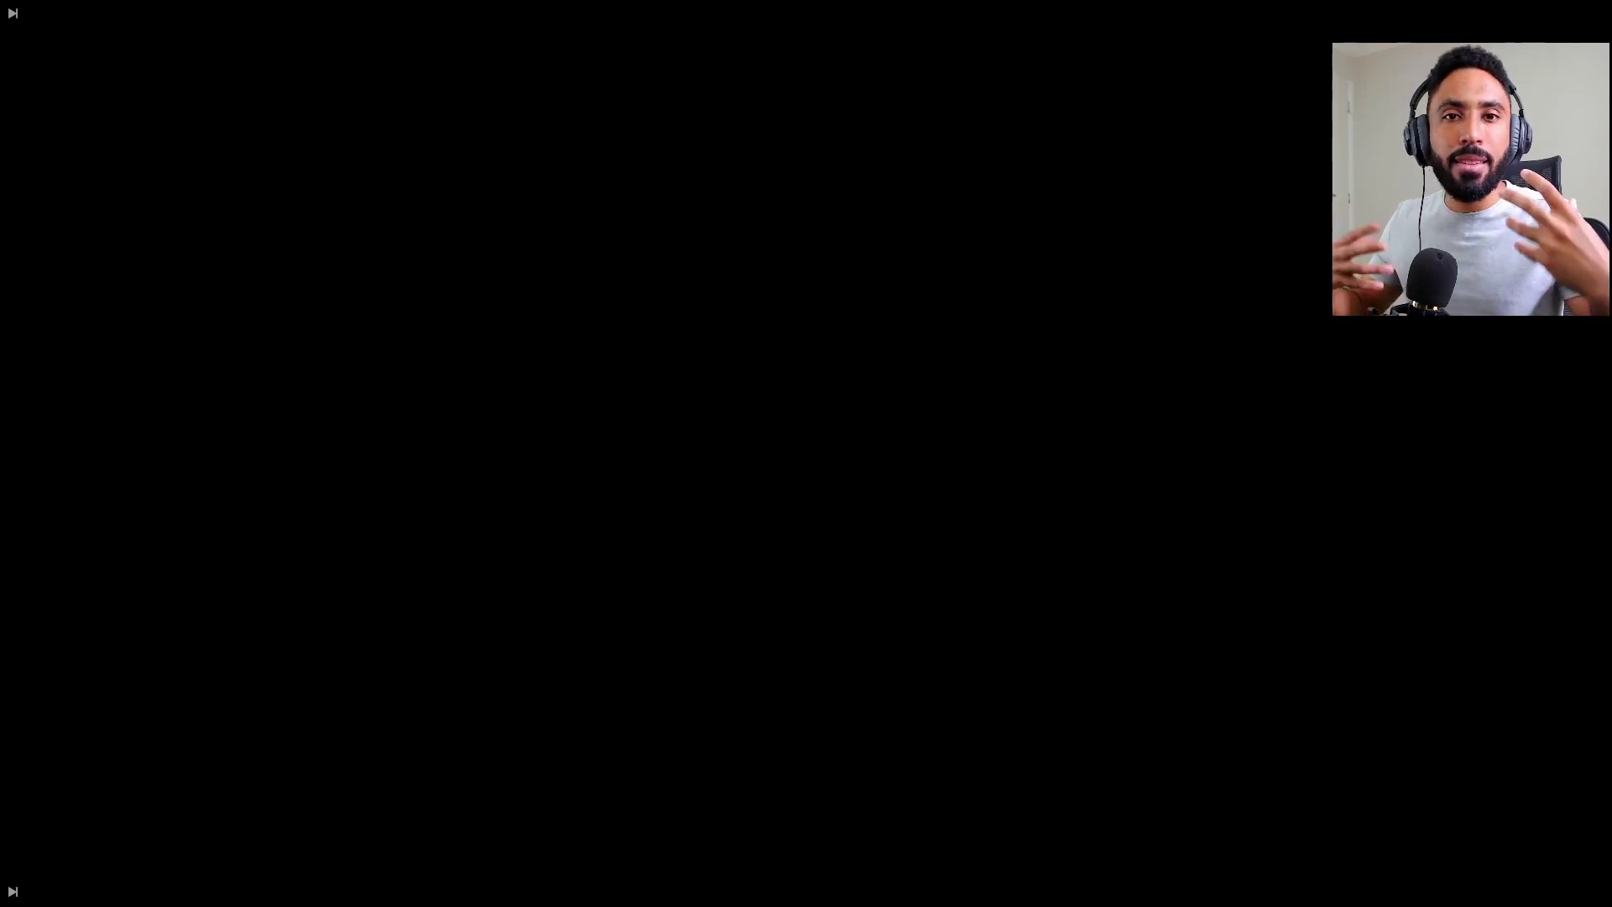
{"action": "key", "text": "space"}
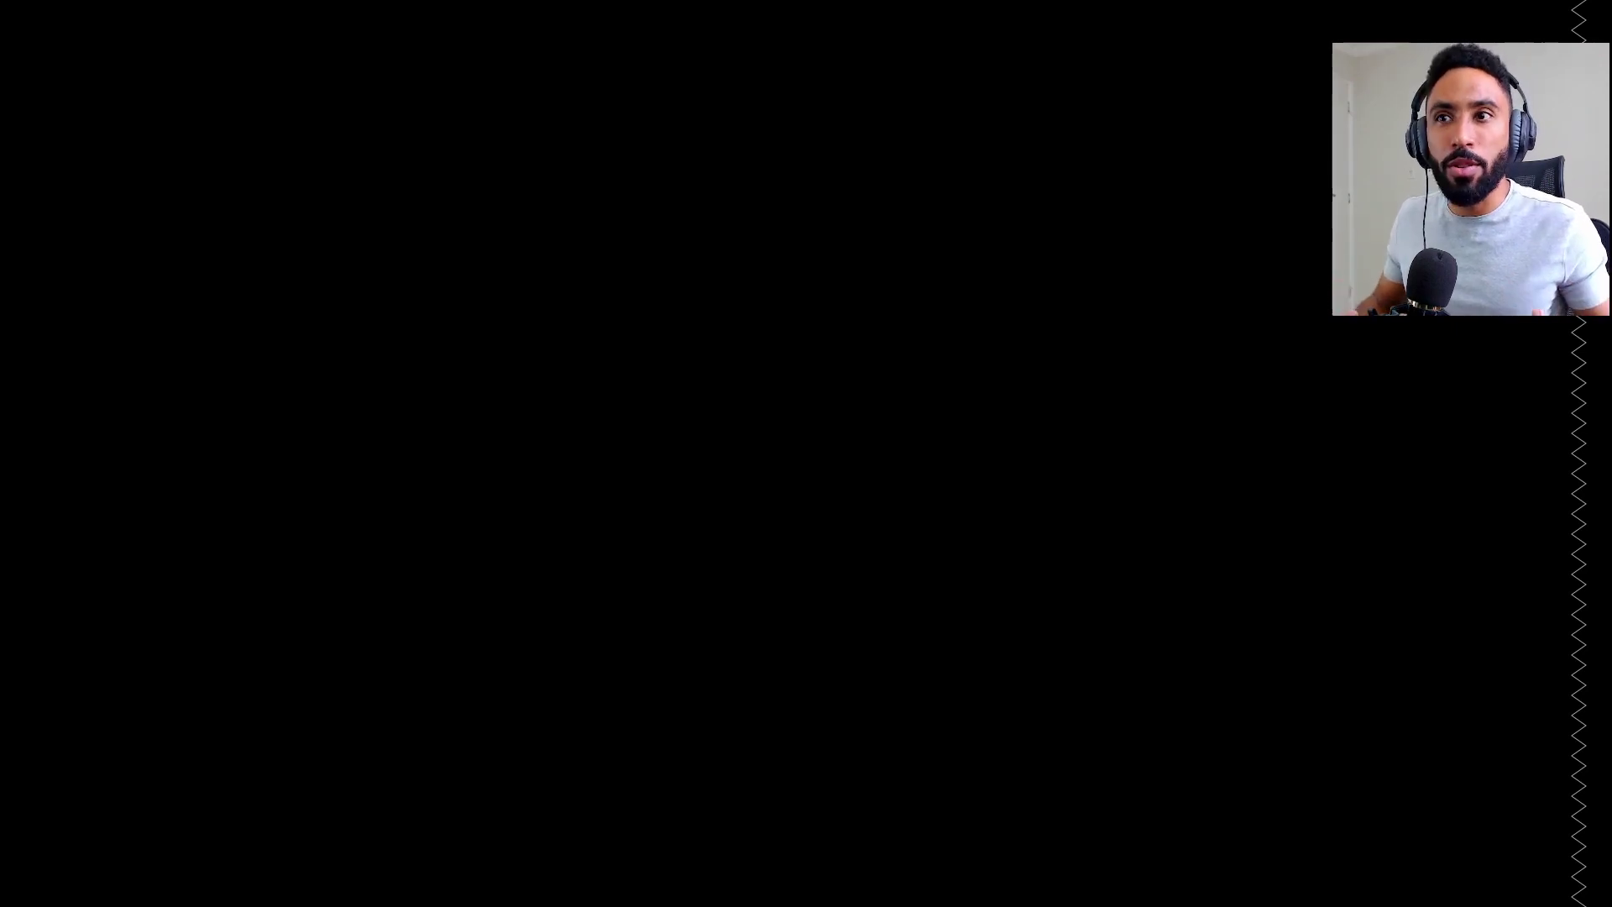
{"action": "mouse_move", "coordinate": [511, 382]}
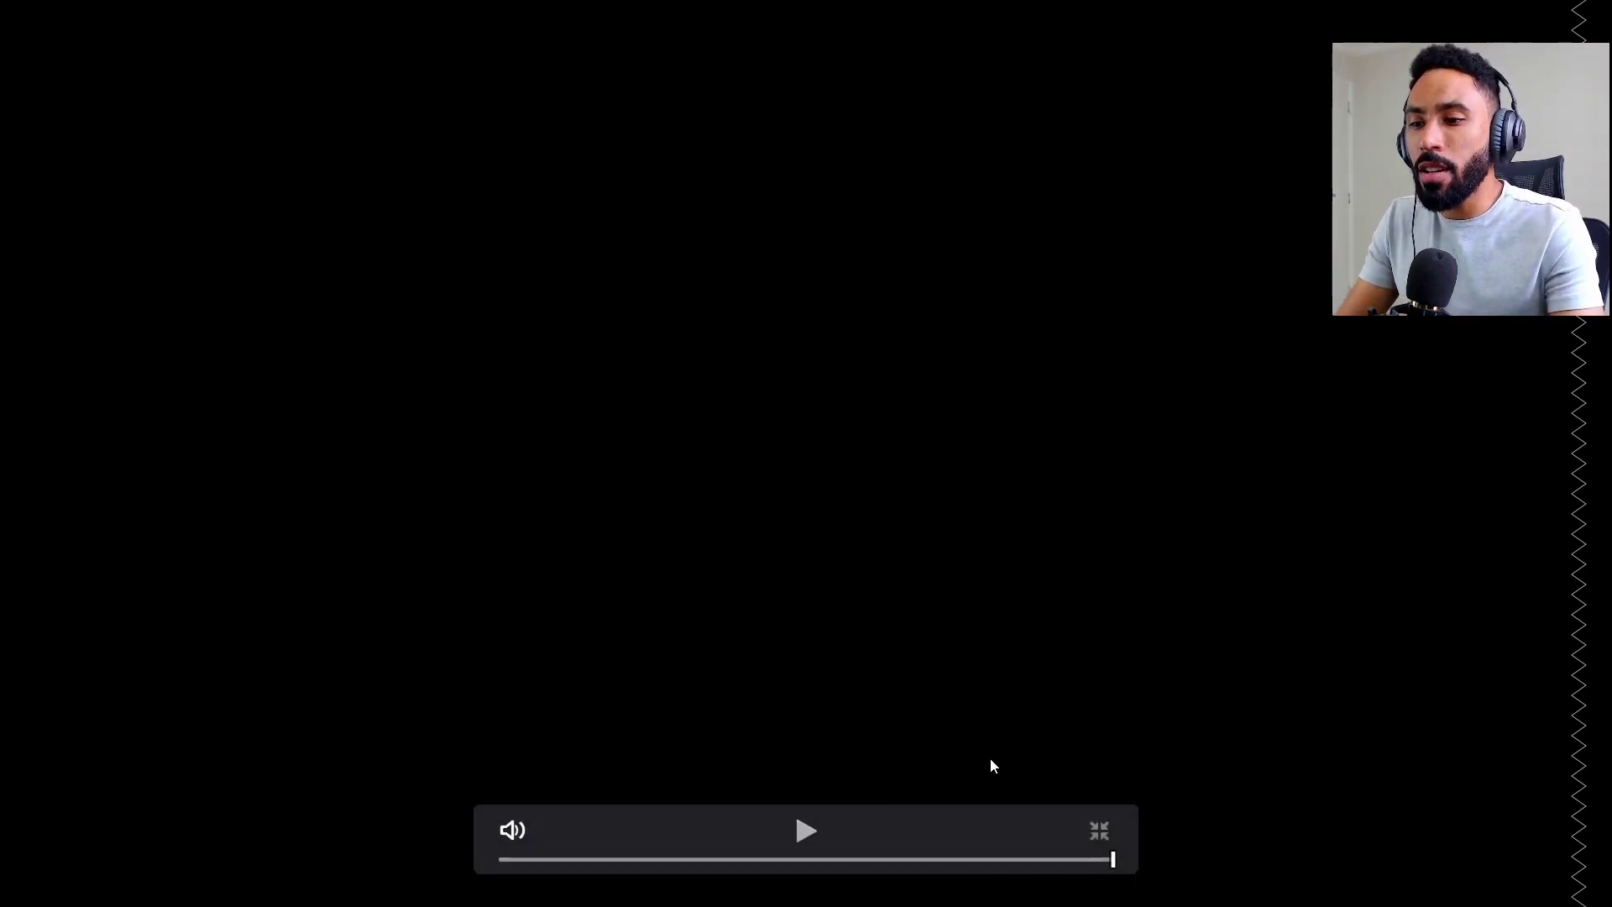
{"action": "left_click", "coordinate": [1099, 831]}
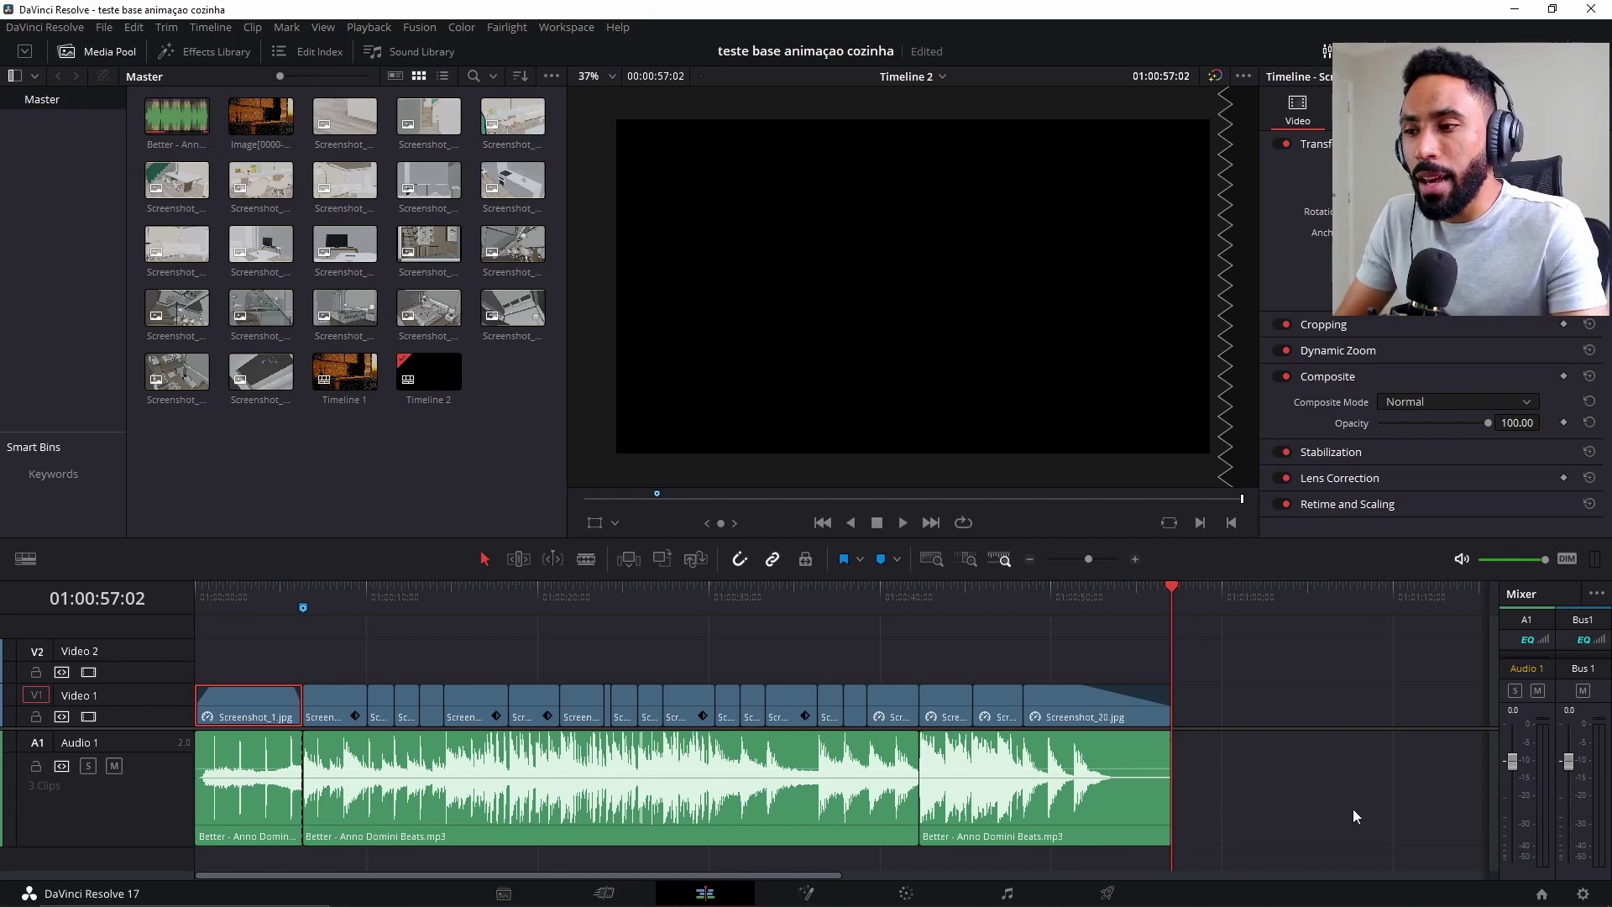
Step: Scrub through the middle of the timeline to the cut before the TV shot at 01:00:25:20
{"action": "left_click", "coordinate": [563, 608]}
{"action": "left_click", "coordinate": [598, 604]}
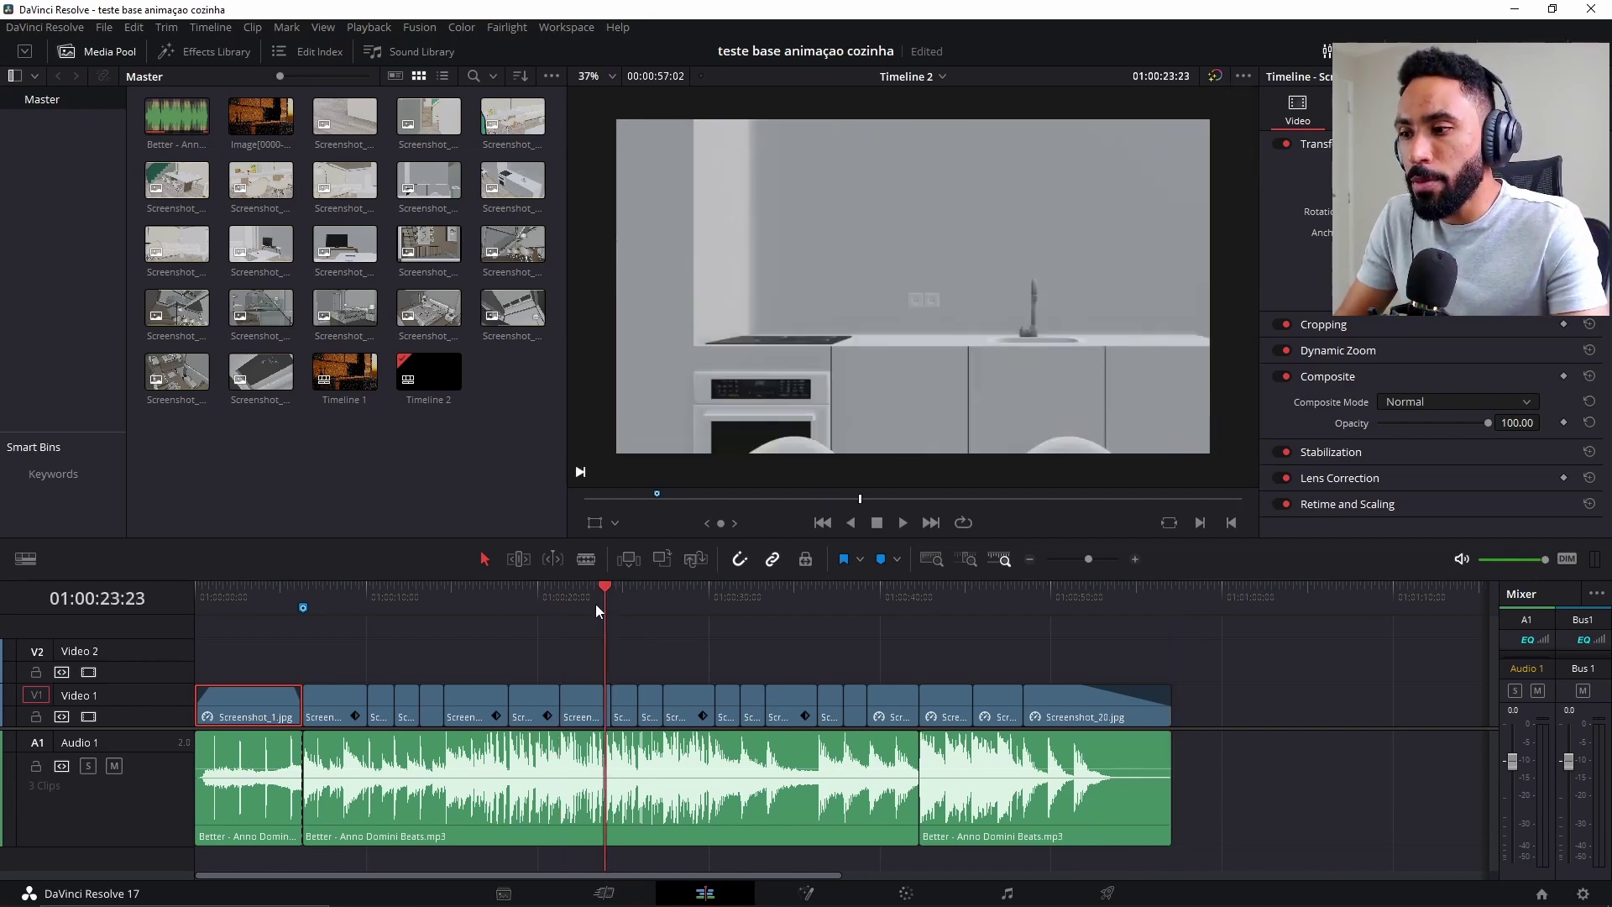
{"action": "left_click", "coordinate": [638, 601]}
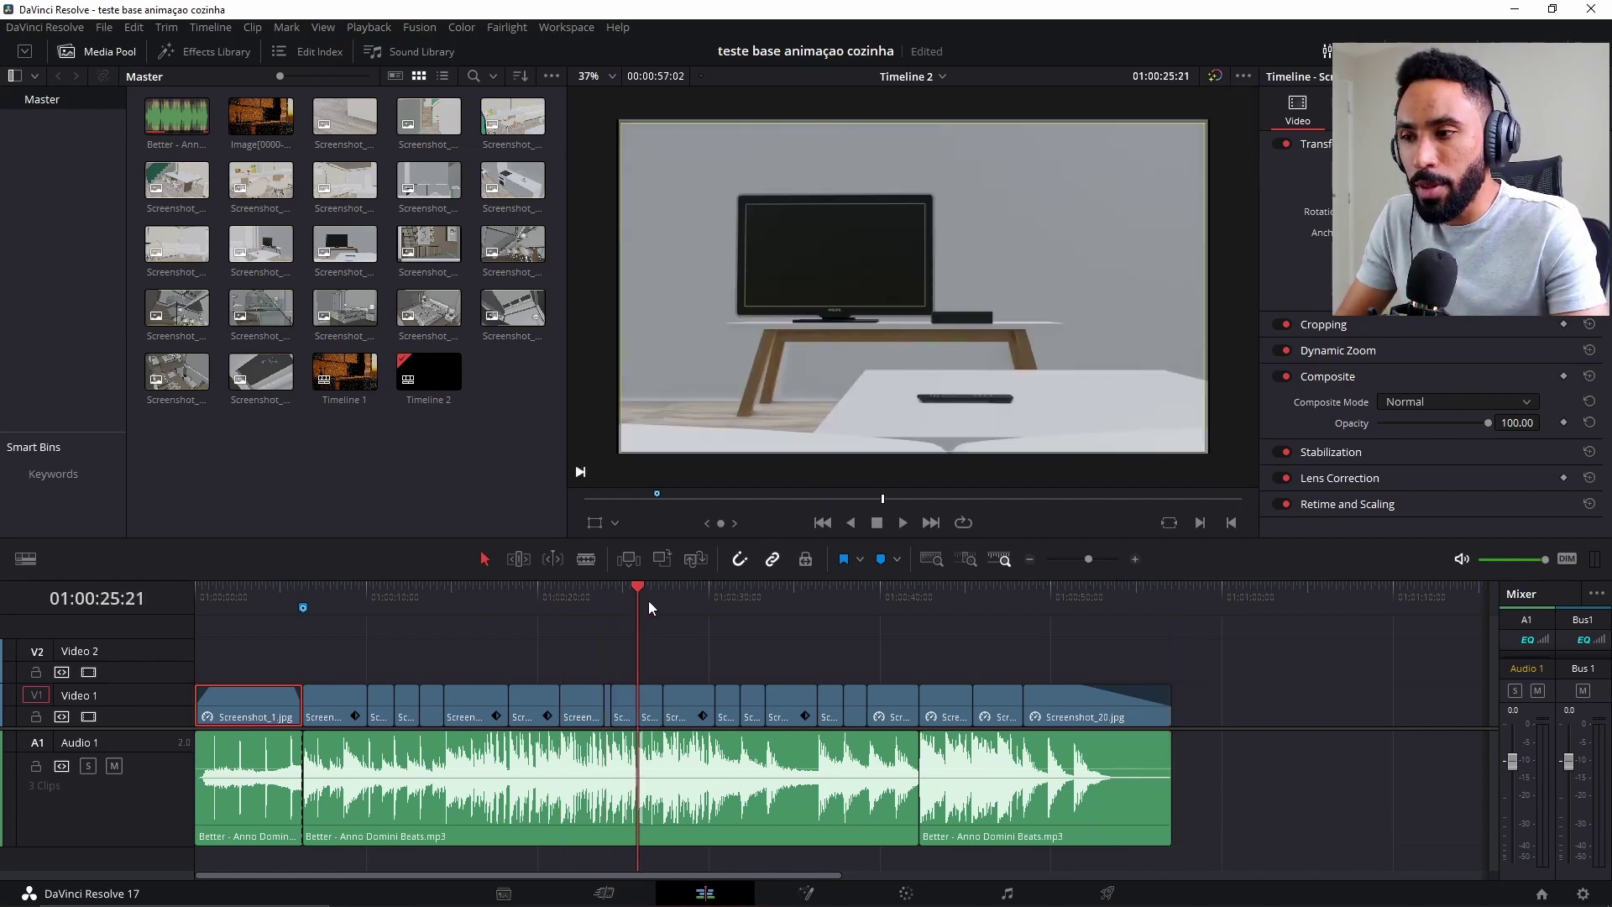
{"action": "key", "text": "Left"}
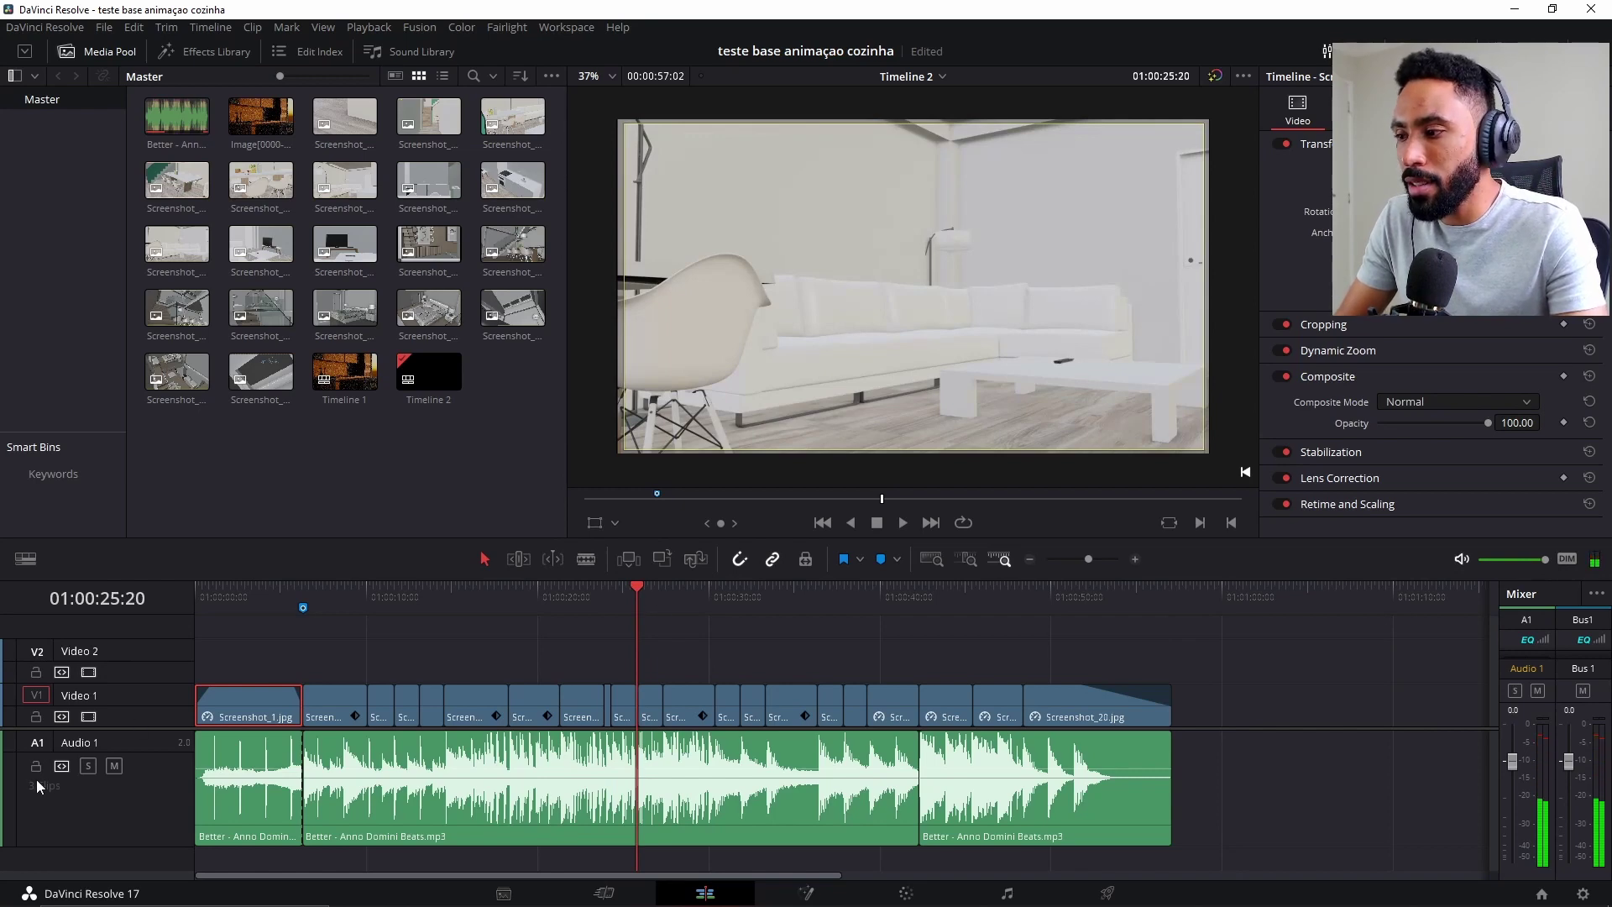
Step: Mute the Audio 1 track and play the living-room shots up to about 01:00:28:08
{"action": "left_click", "coordinate": [115, 766]}
{"action": "left_click", "coordinate": [616, 593]}
{"action": "key", "text": "space"}
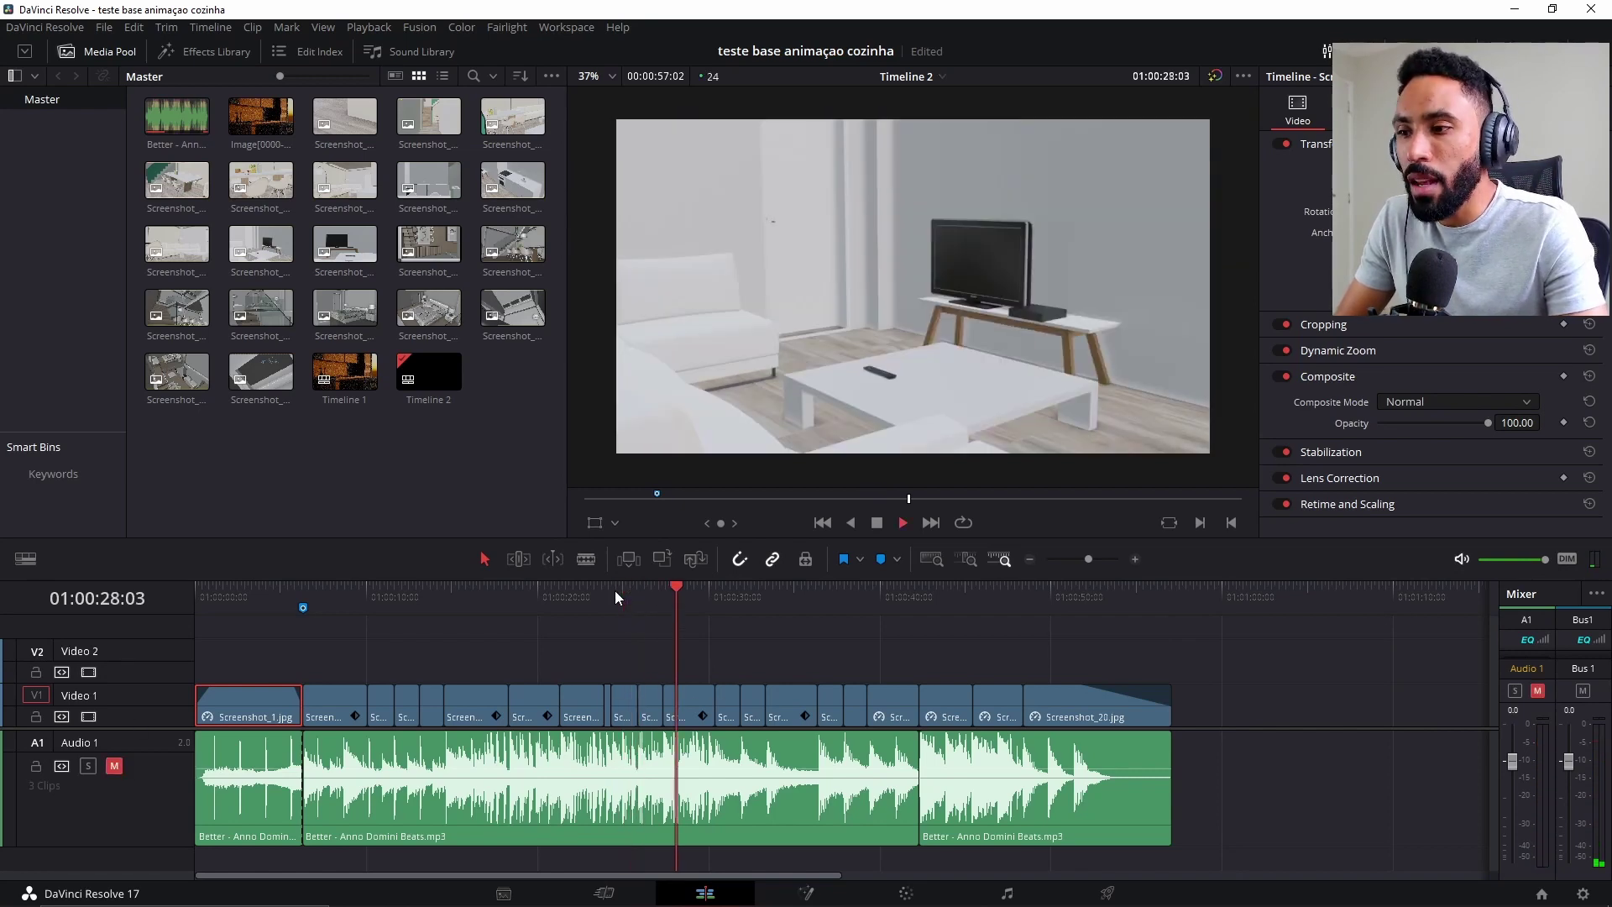
{"action": "key", "text": "space"}
Step: Enable Dynamic Zoom on the TV clip that starts at 01:00:25:21
{"action": "left_click", "coordinate": [654, 720]}
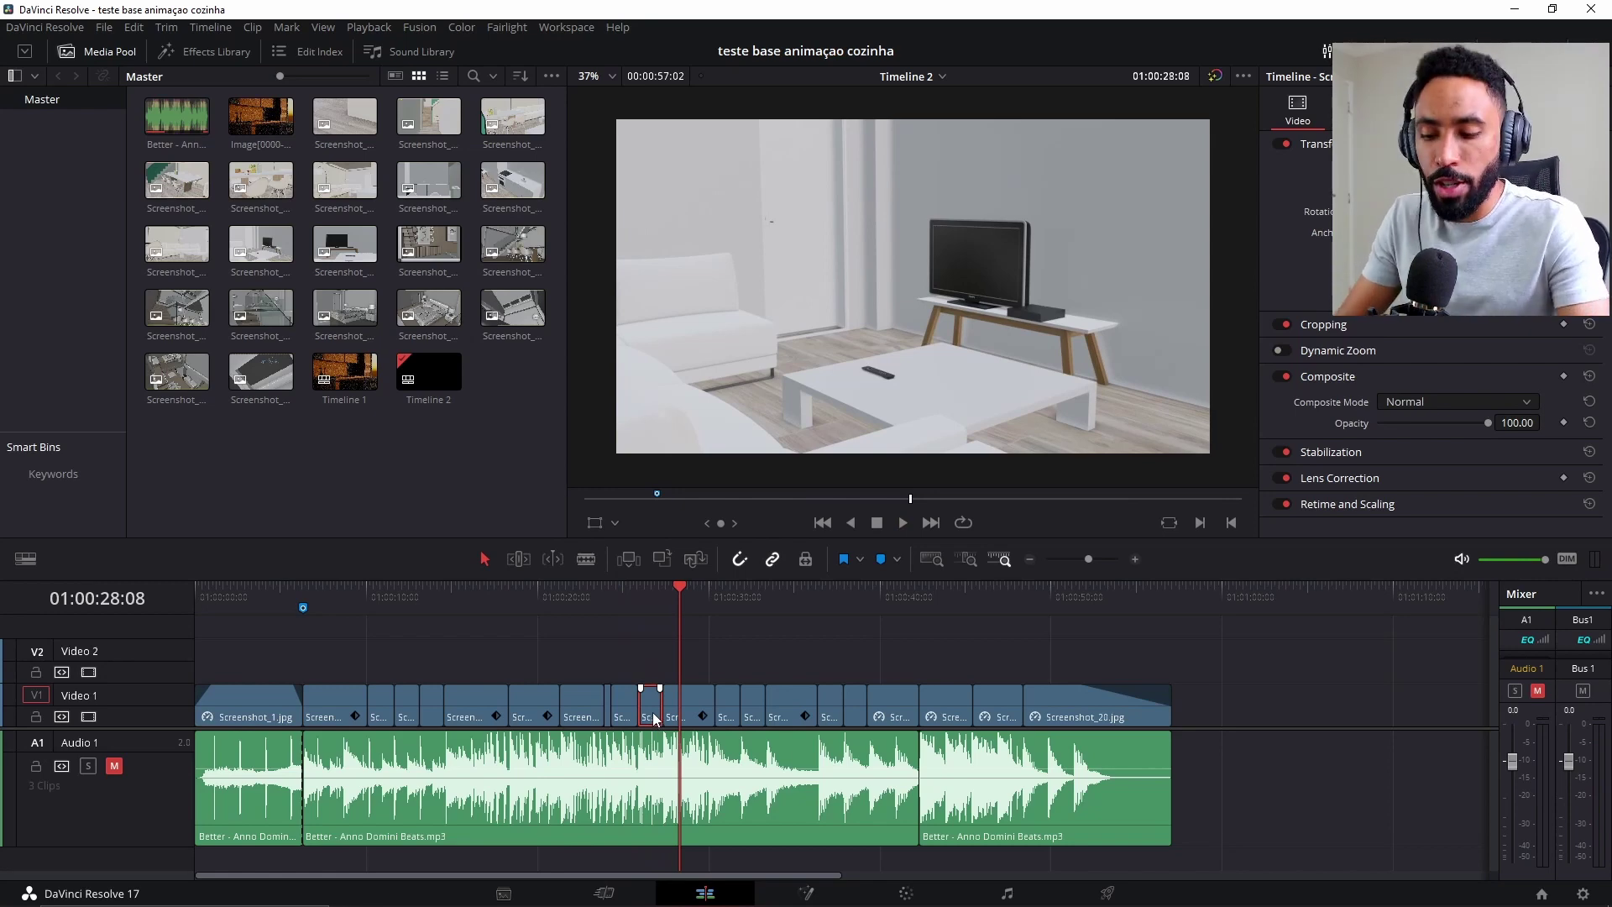
{"action": "left_click", "coordinate": [778, 620]}
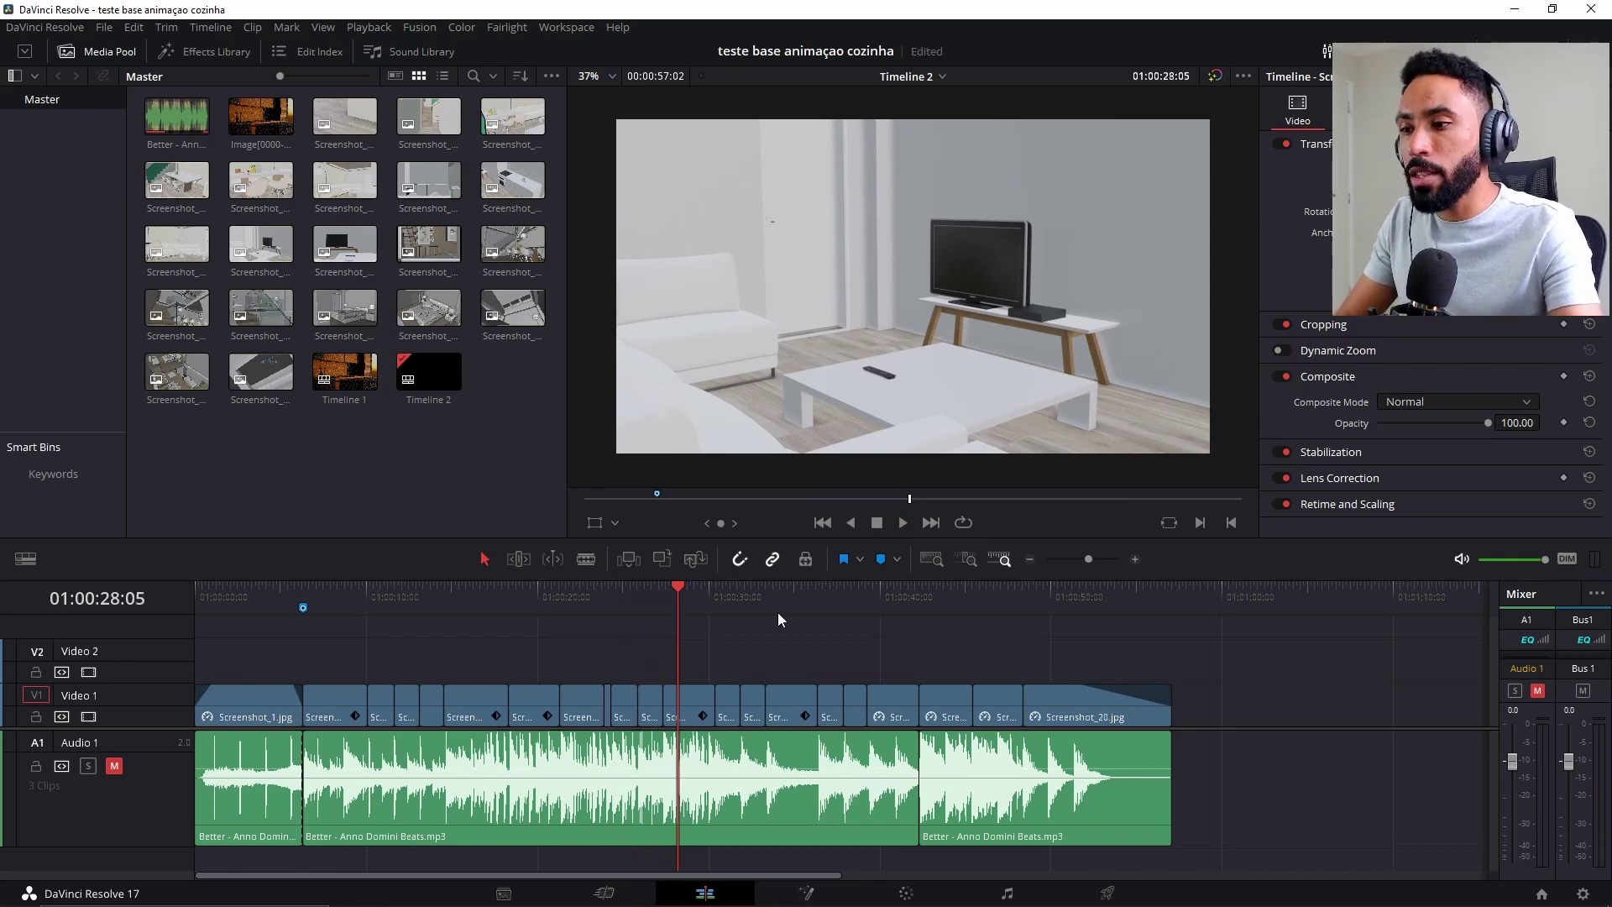
{"action": "left_click", "coordinate": [639, 621]}
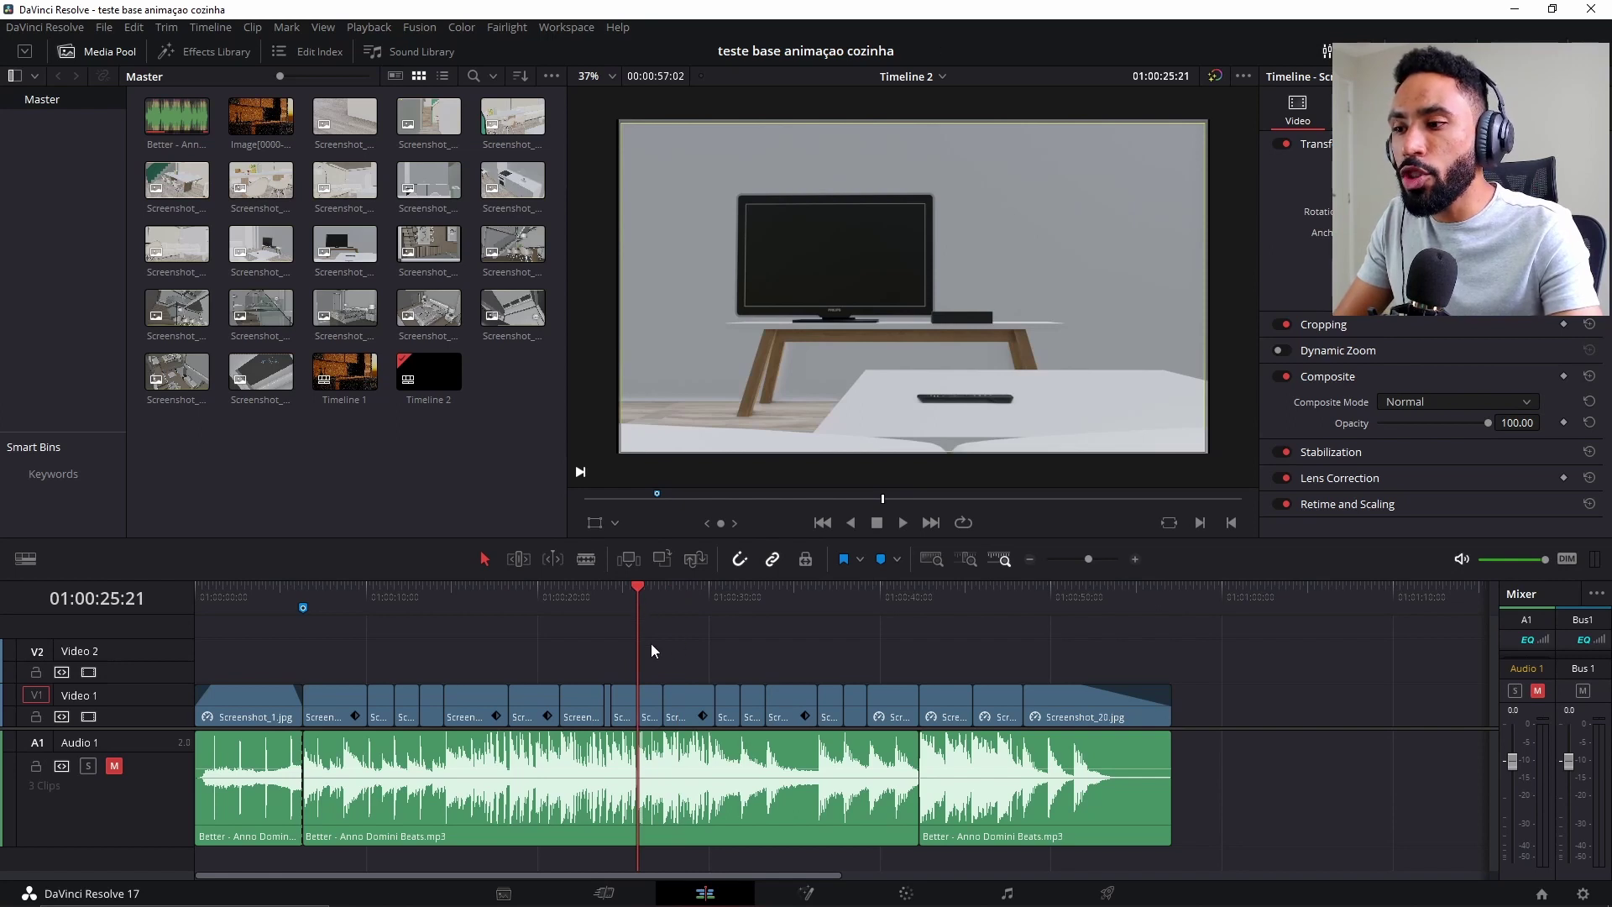
{"action": "left_click", "coordinate": [652, 715]}
{"action": "left_click", "coordinate": [1282, 352]}
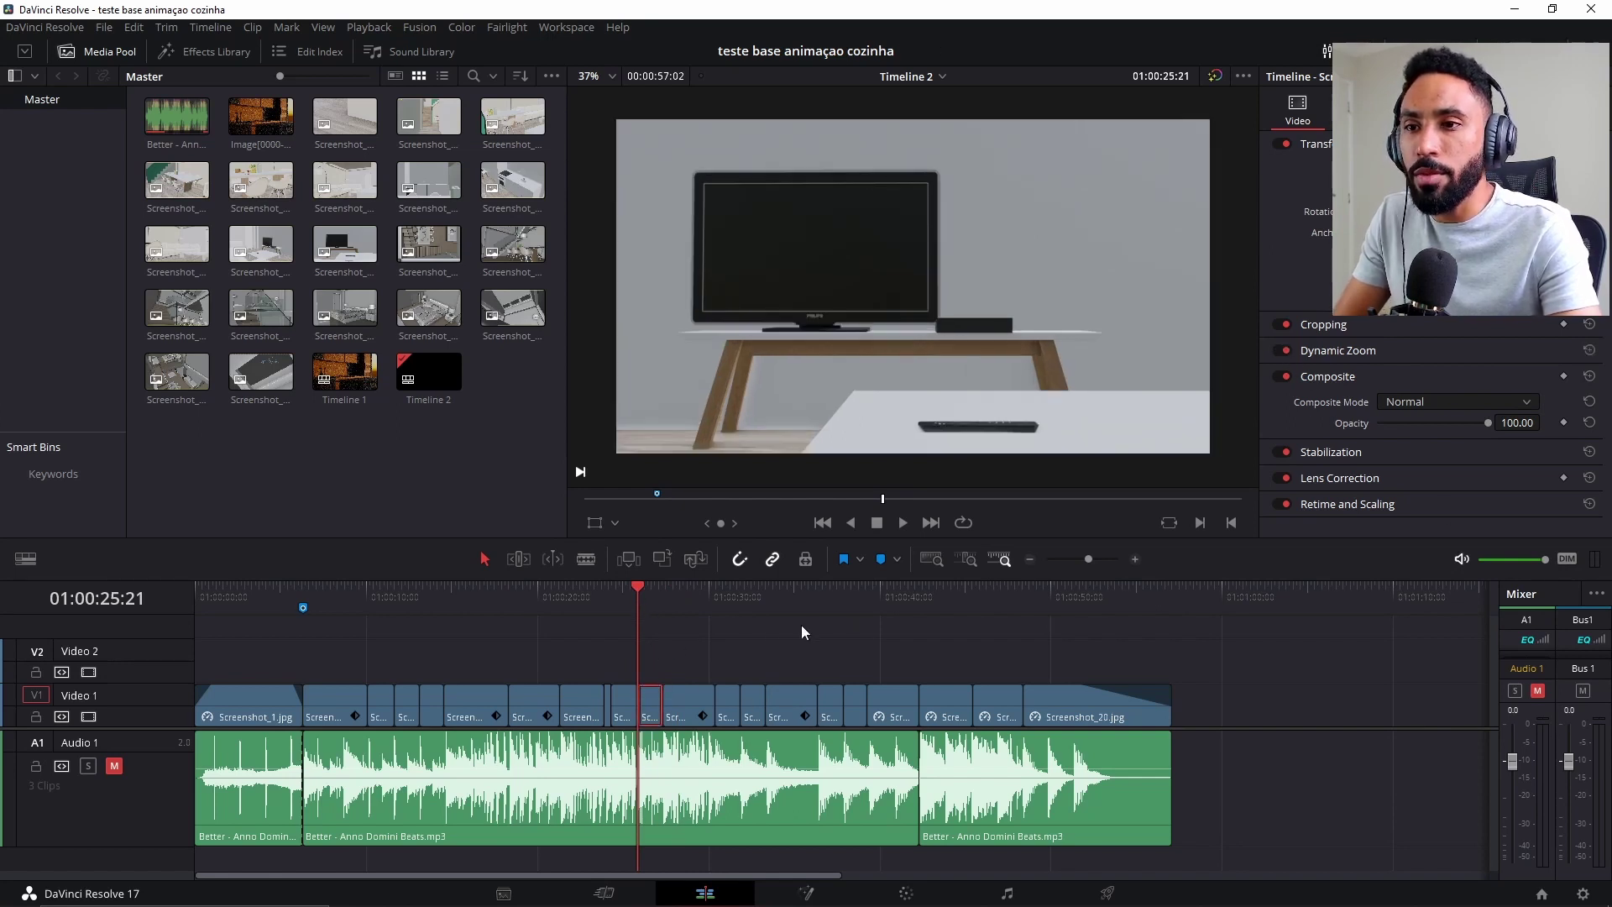
Step: Play the TV clip and following living-room shots, and enlarge the preview of the staircase shot at 01:00:31:02
{"action": "key", "text": "space"}
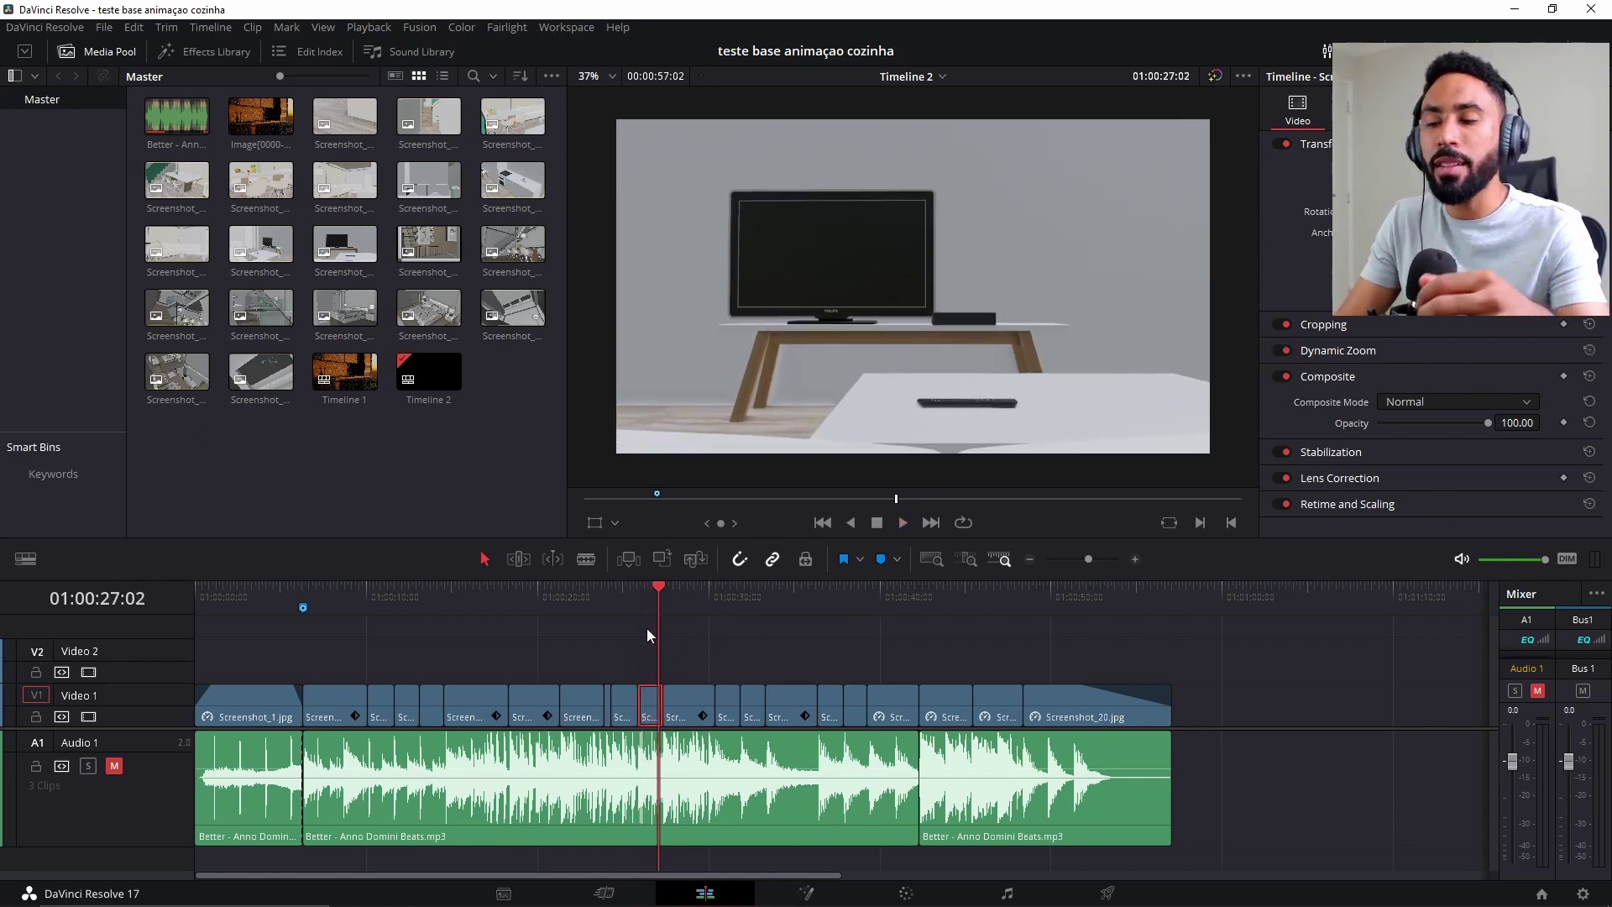
{"action": "key", "text": "space"}
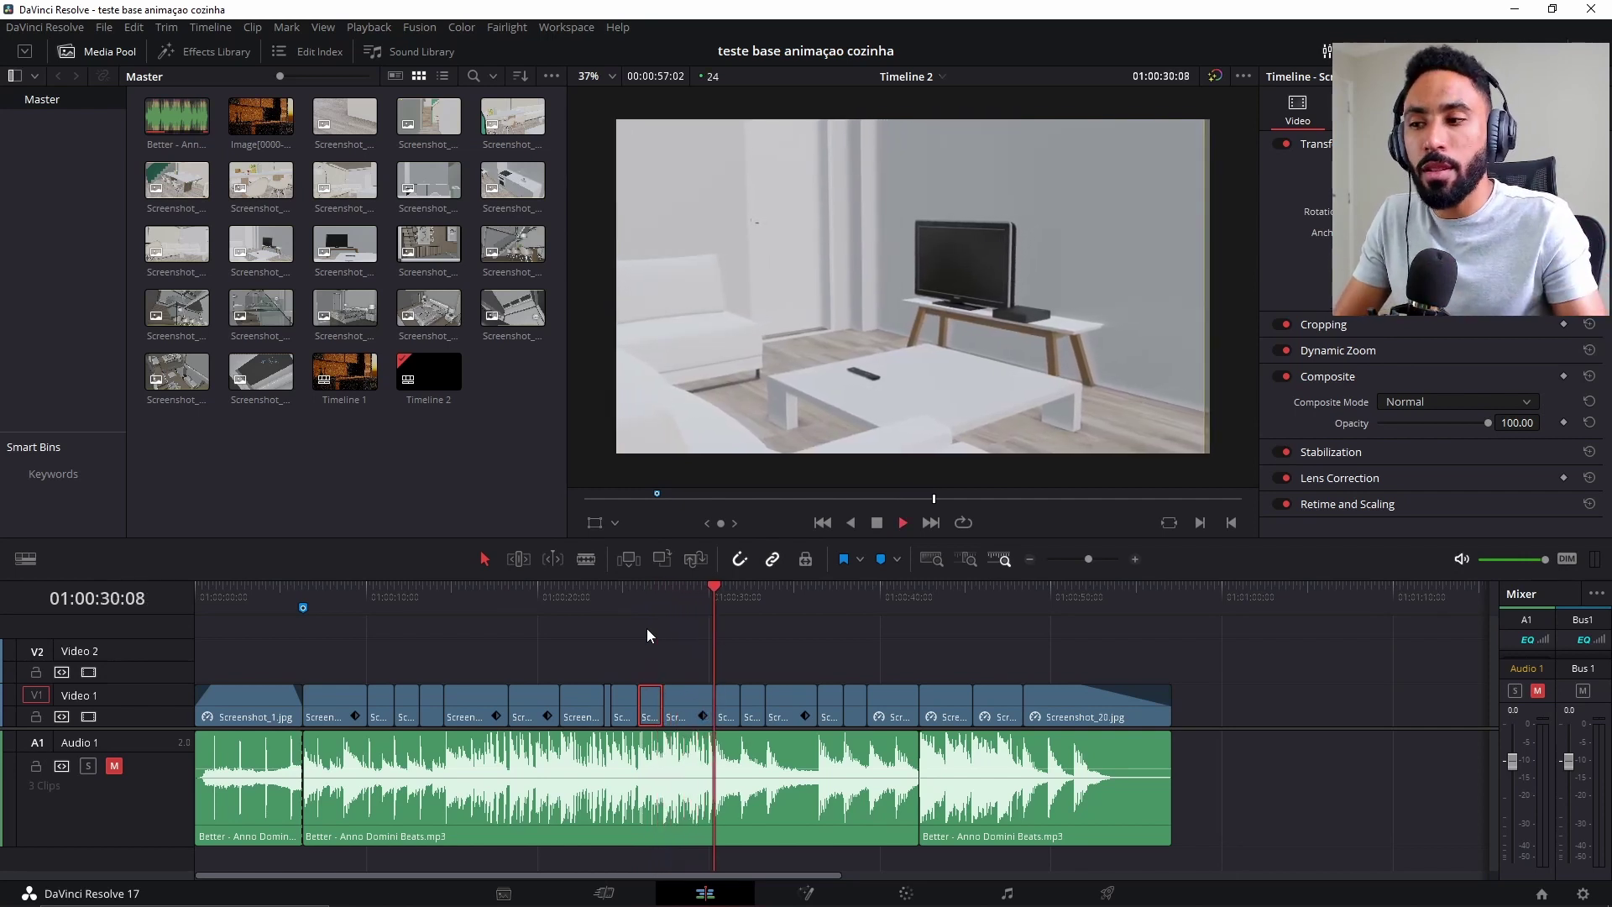
{"action": "key", "text": "space"}
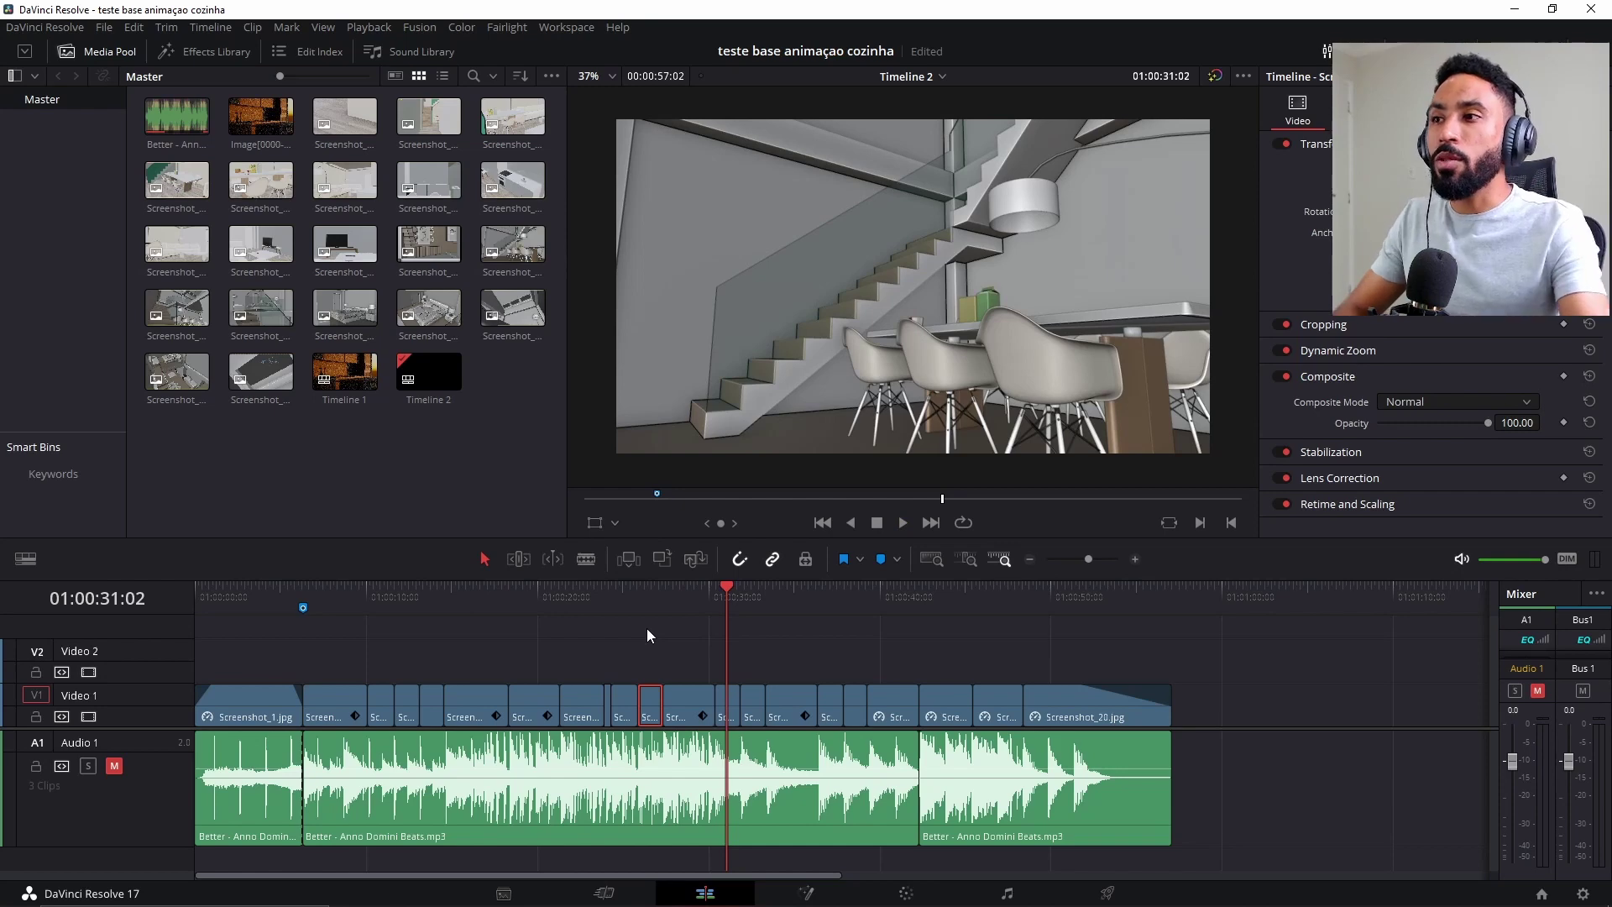
{"action": "scroll", "coordinate": [587, 99], "scroll_direction": "up", "scroll_amount": 1}
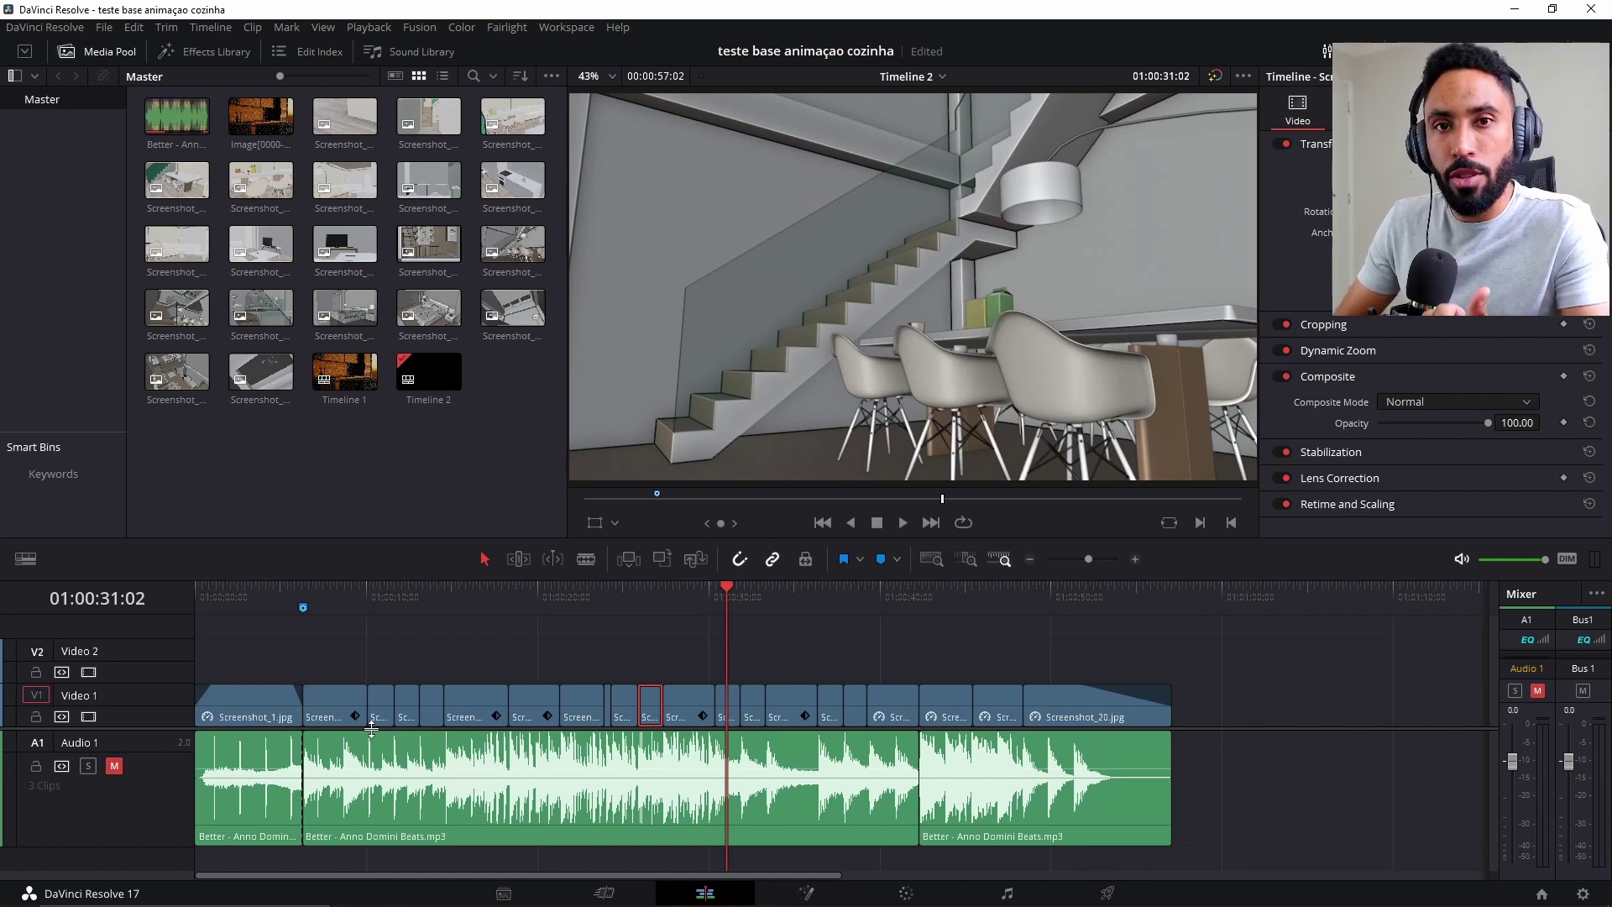
Step: Go to the opening shot at 01:00:02:07 and select the Screenshot_1.jpg clip
{"action": "left_click", "coordinate": [234, 600]}
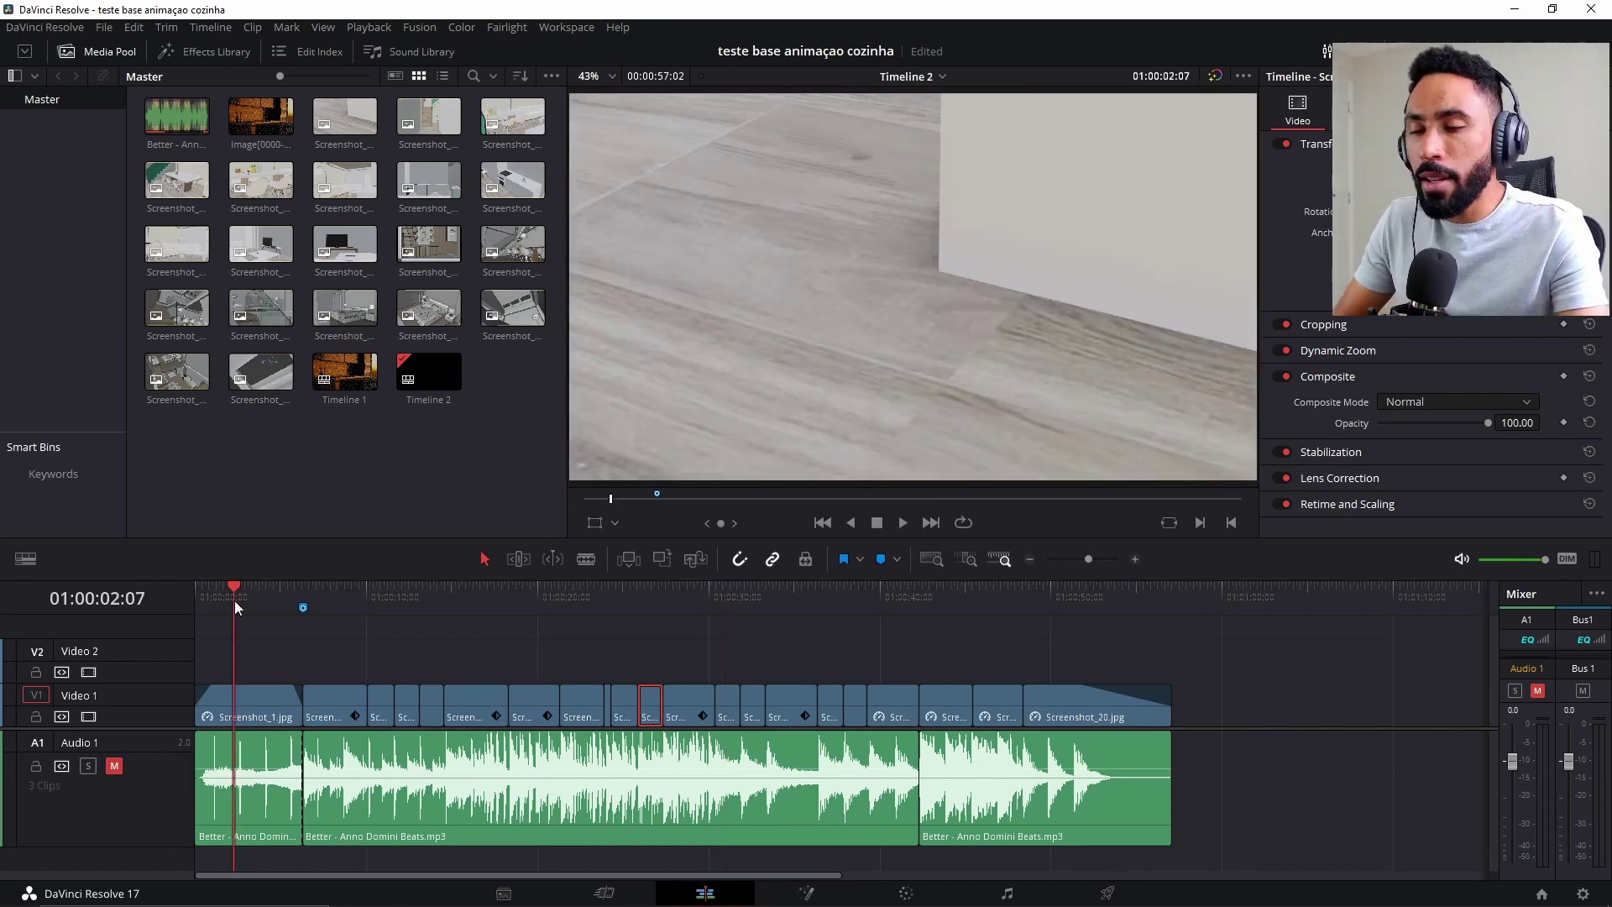
{"action": "left_click", "coordinate": [253, 703]}
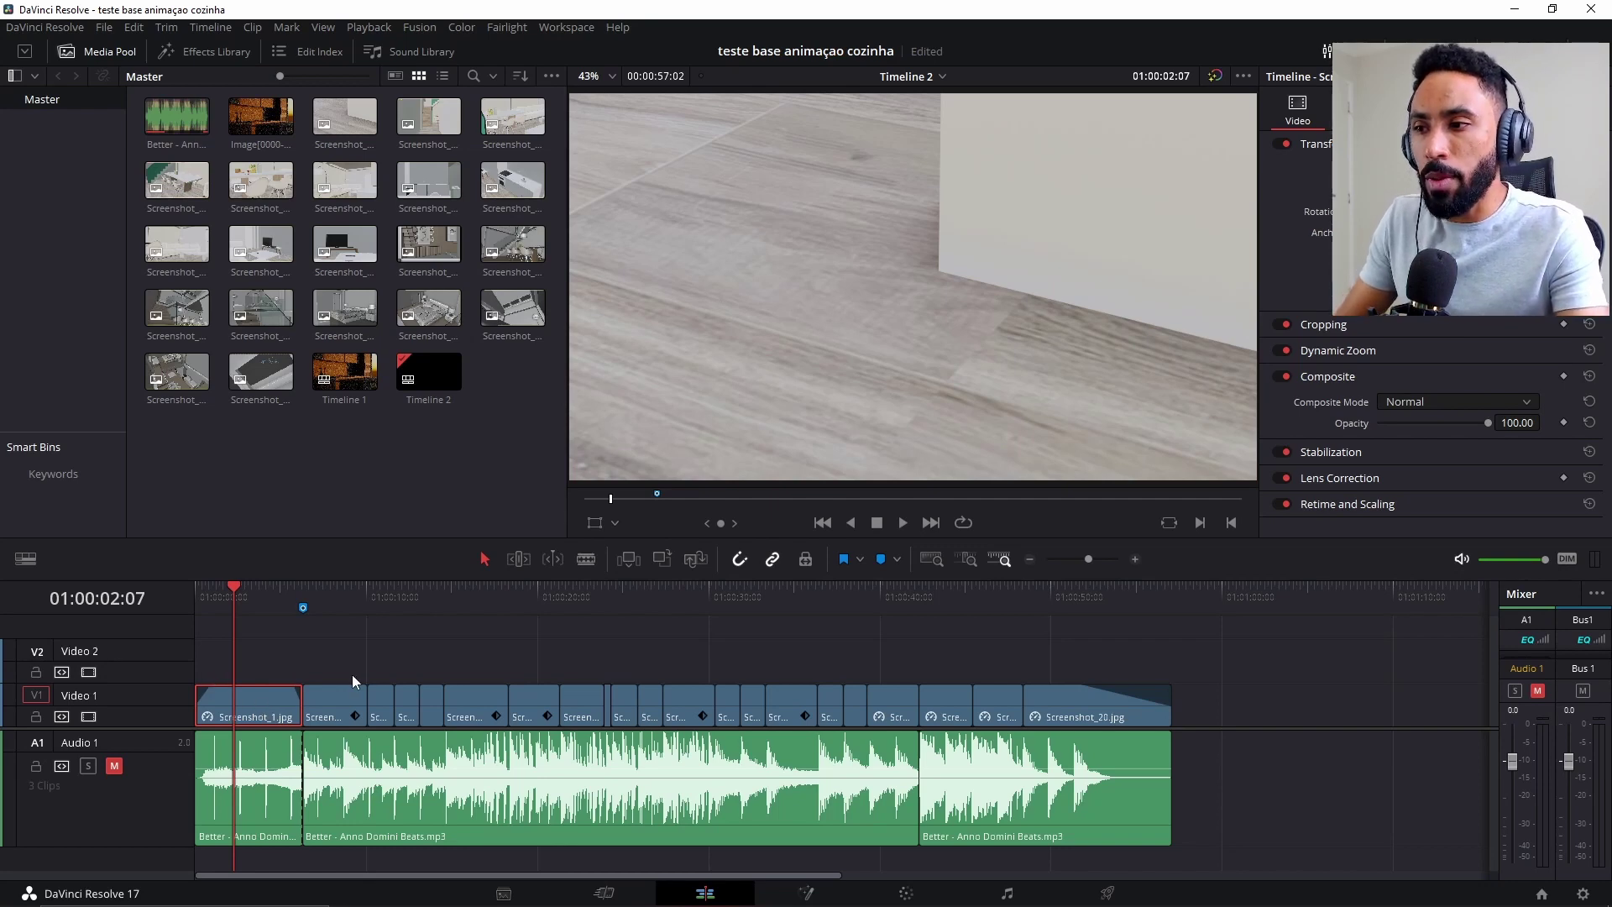
Step: Switch to Blender and view the house through Camera.001, and make the first camera, Camera, active again
{"action": "key", "text": "alt+Tab"}
{"action": "key", "text": "alt+Tab"}
{"action": "scroll", "coordinate": [923, 444], "scroll_direction": "down", "scroll_amount": 8}
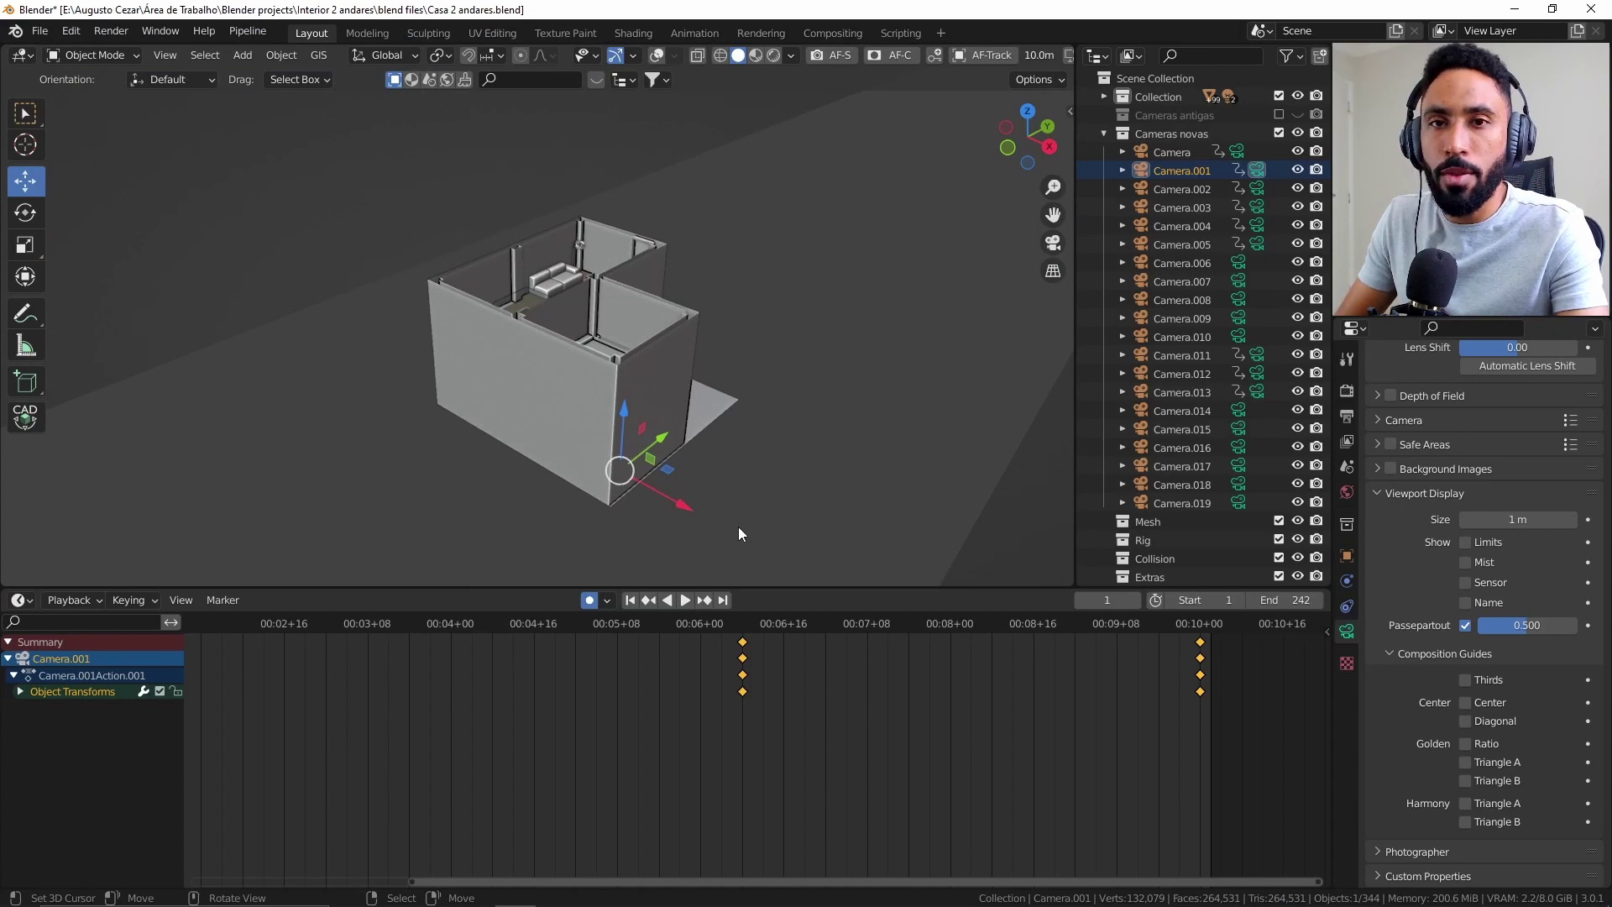
{"action": "key", "text": "KP_0"}
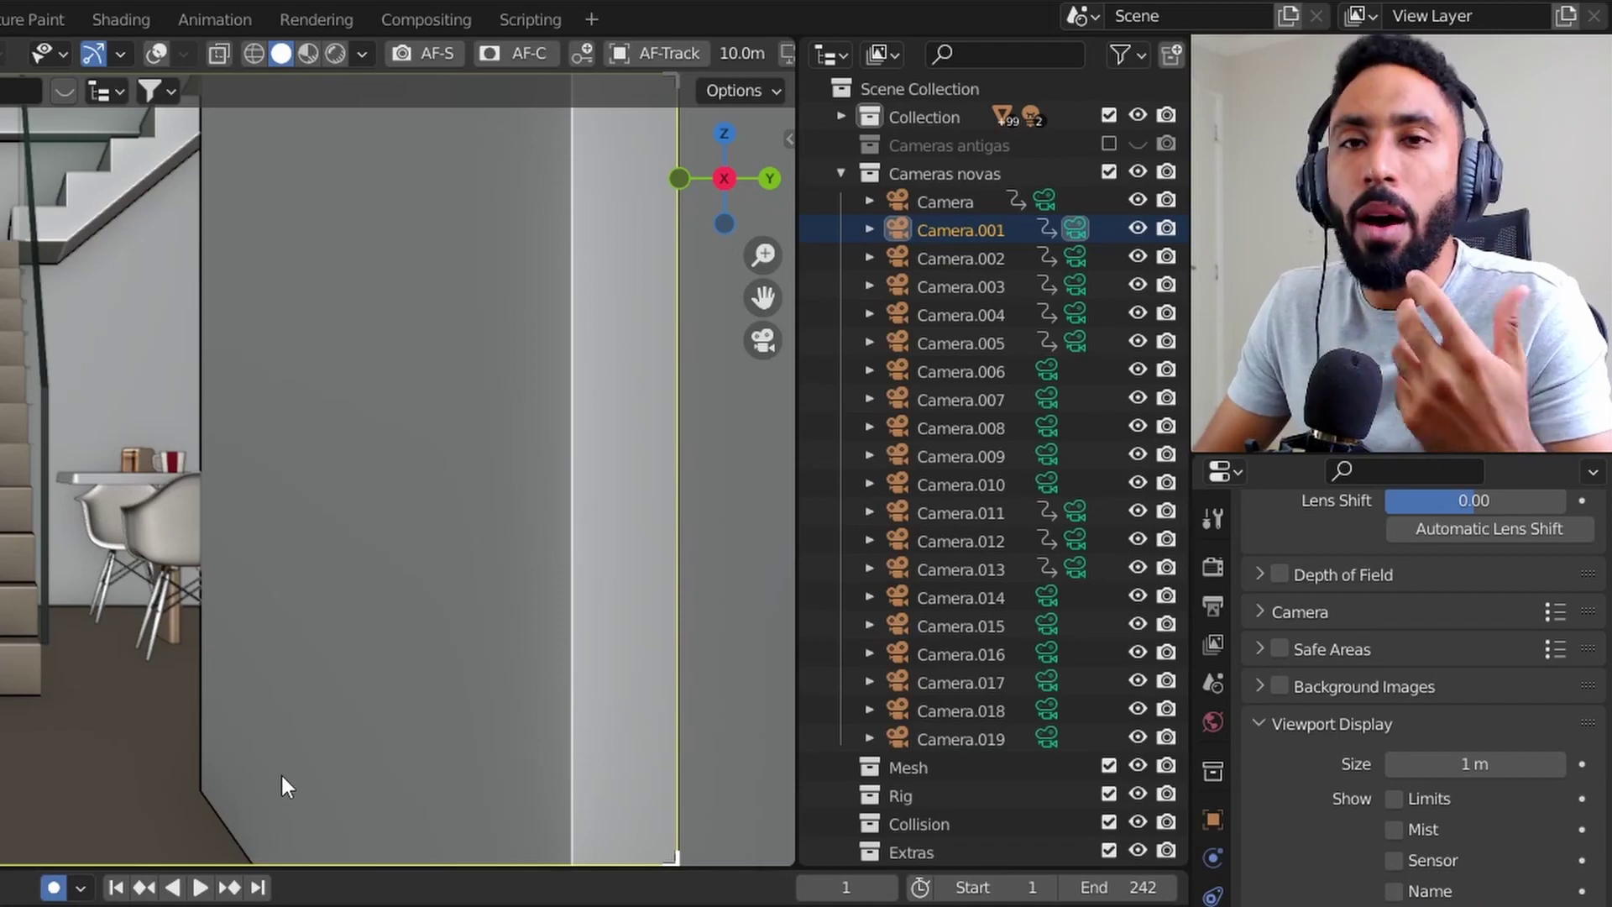
{"action": "left_click", "coordinate": [1051, 198]}
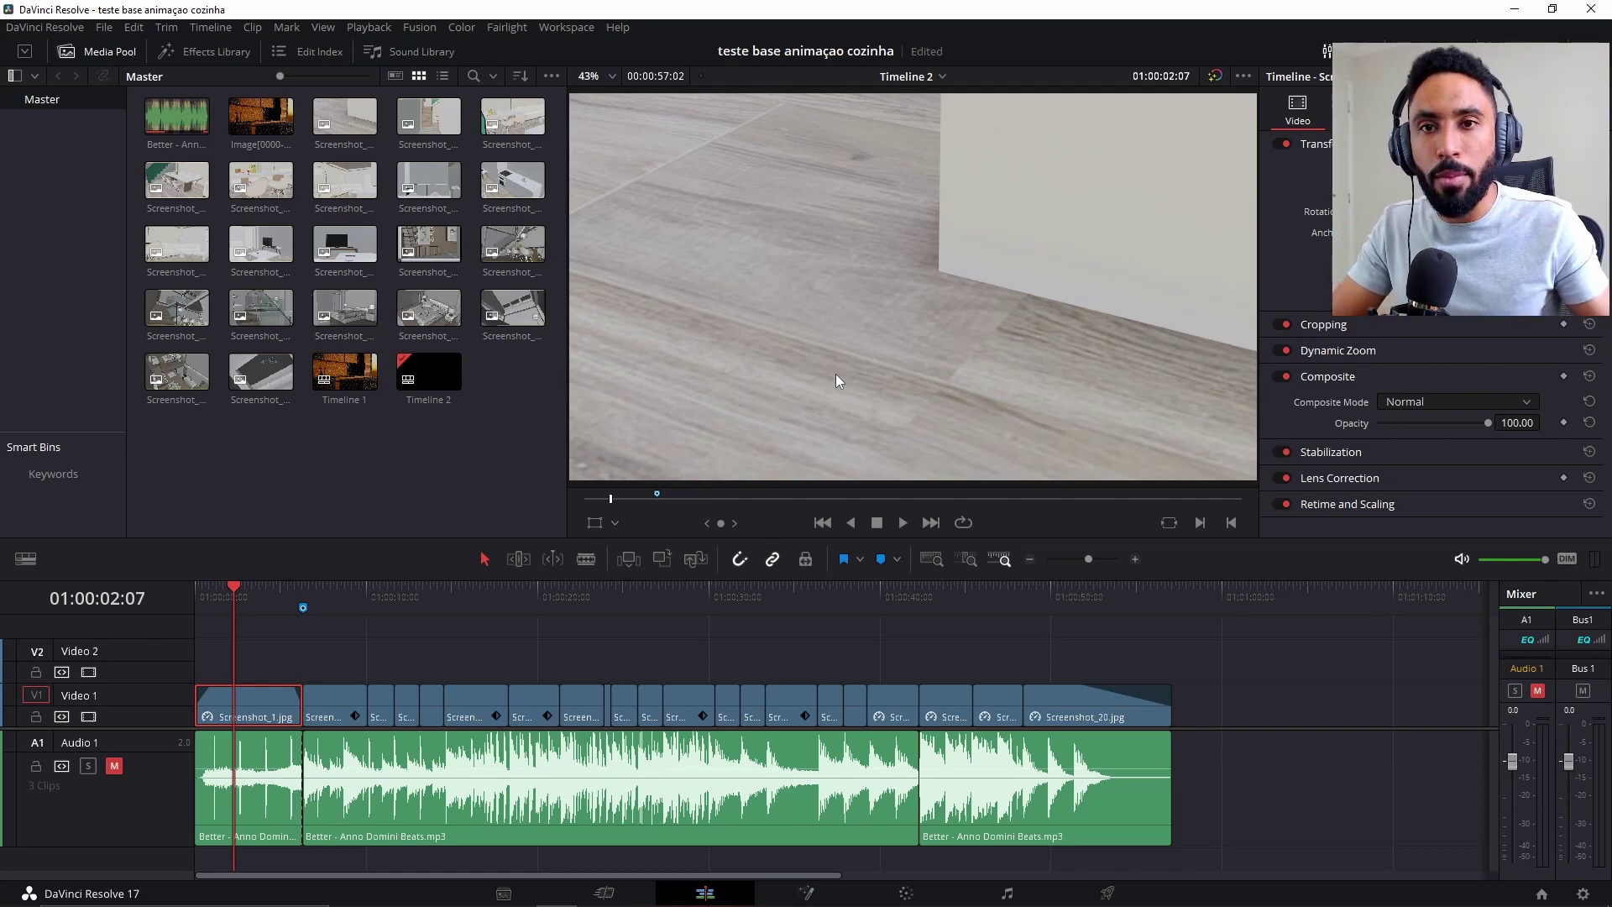
Step: Read the Intro marker note at 01:00:06:08 and compare the floor detail shot with the hallway staircase shot
{"action": "left_click", "coordinate": [304, 606]}
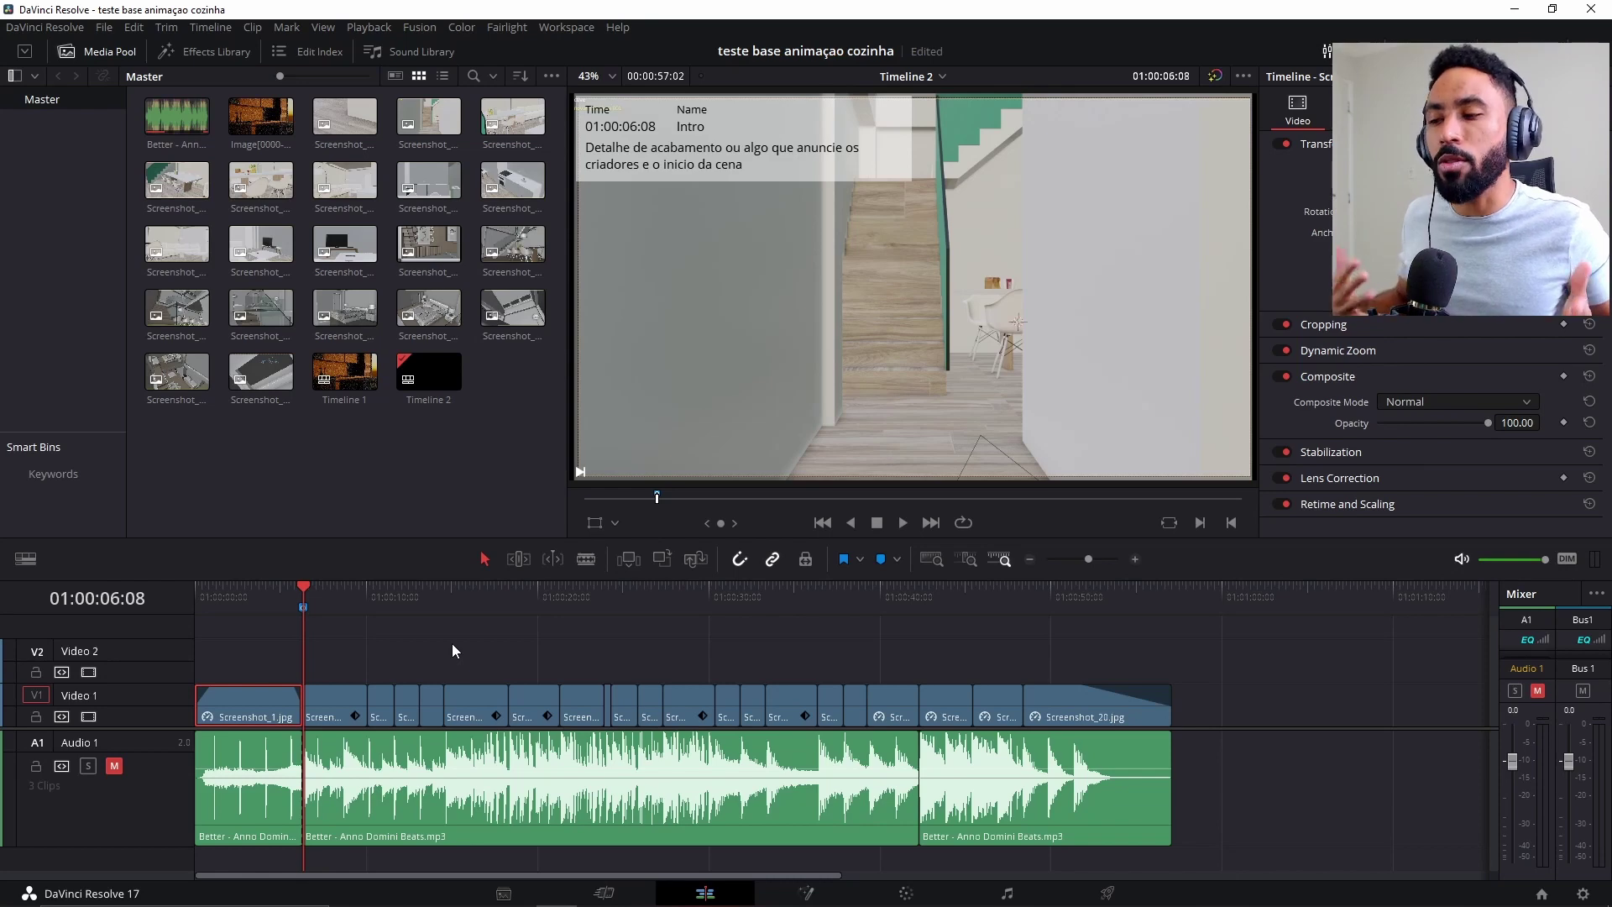
{"action": "left_click", "coordinate": [264, 591]}
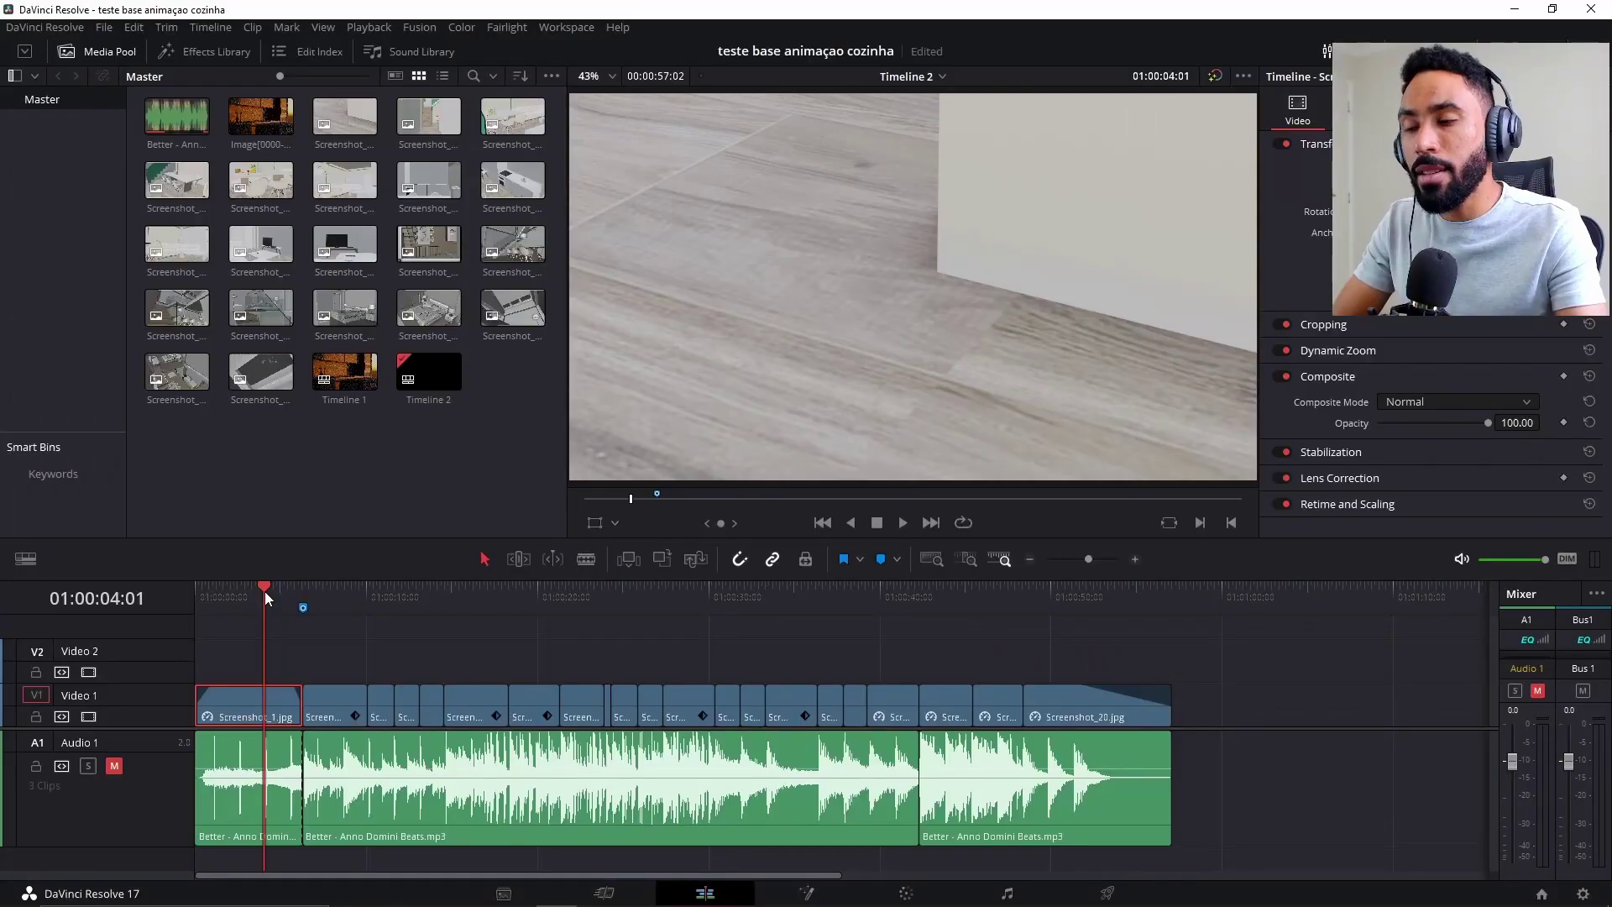
{"action": "left_click", "coordinate": [329, 589]}
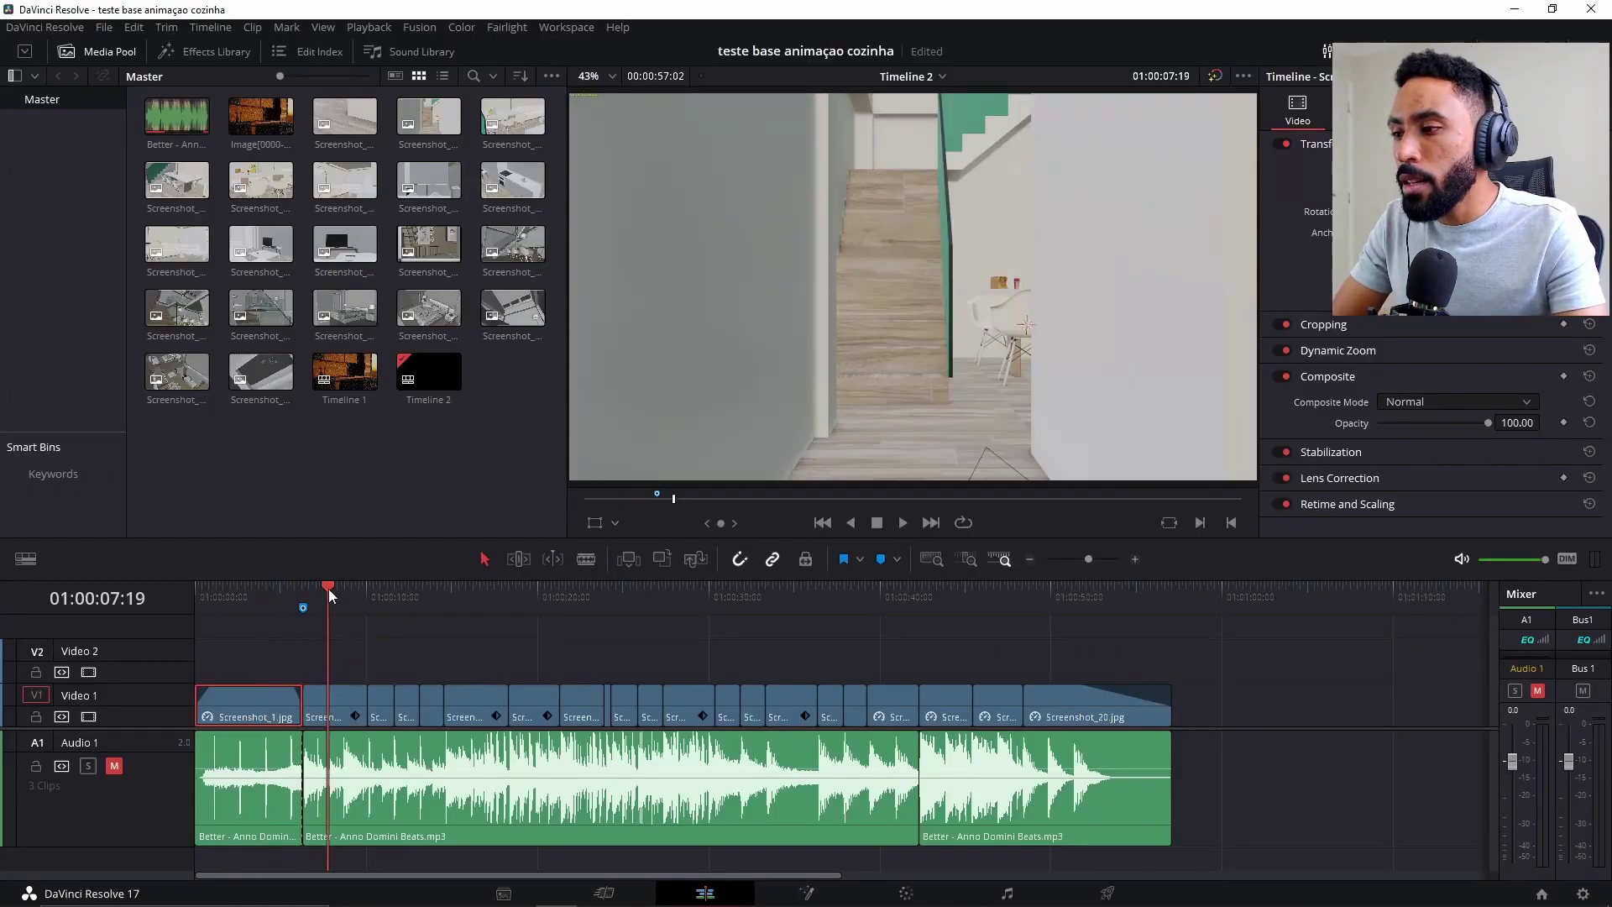
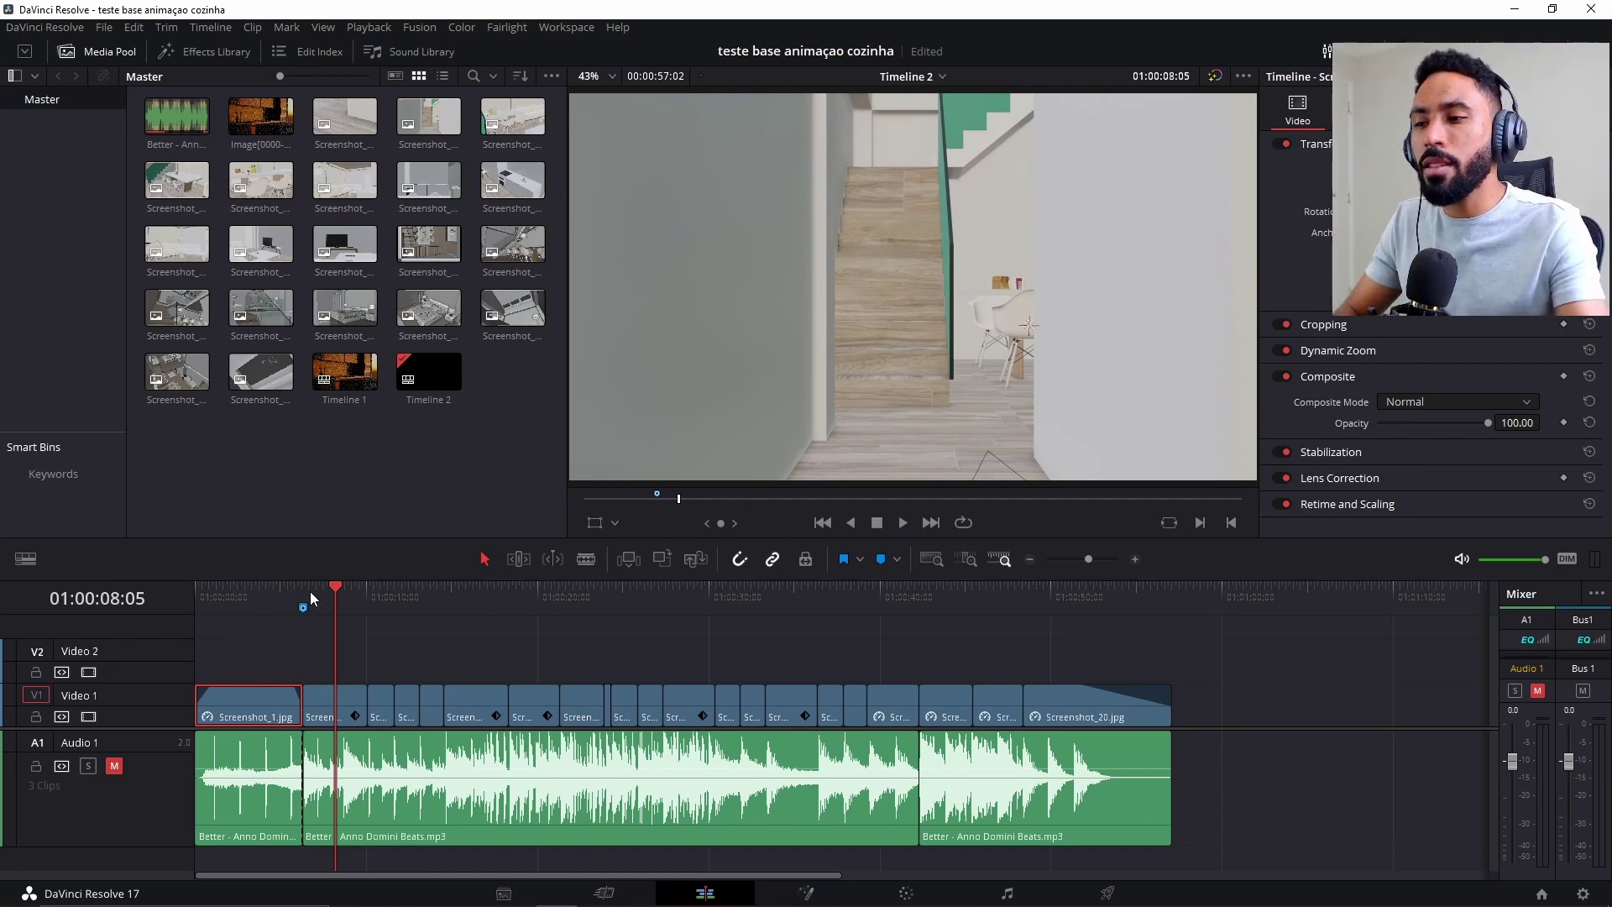
Step: Play the rotating top-down staircase shot from 01:00:33:09, and switch to Blender
{"action": "left_click", "coordinate": [760, 588]}
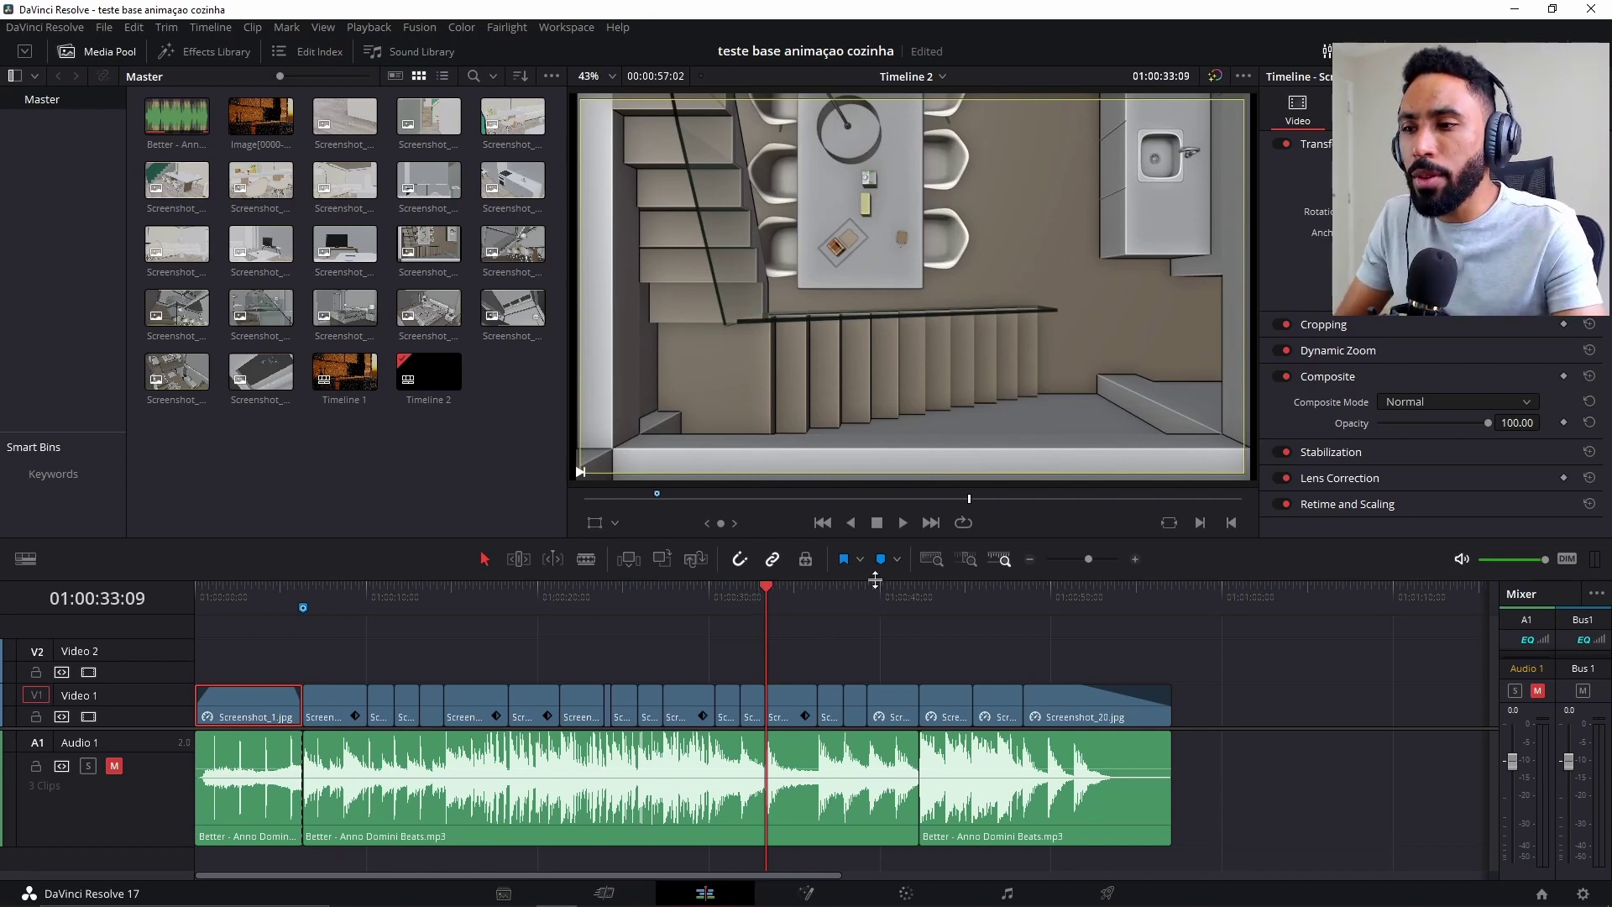
{"action": "key", "text": "space"}
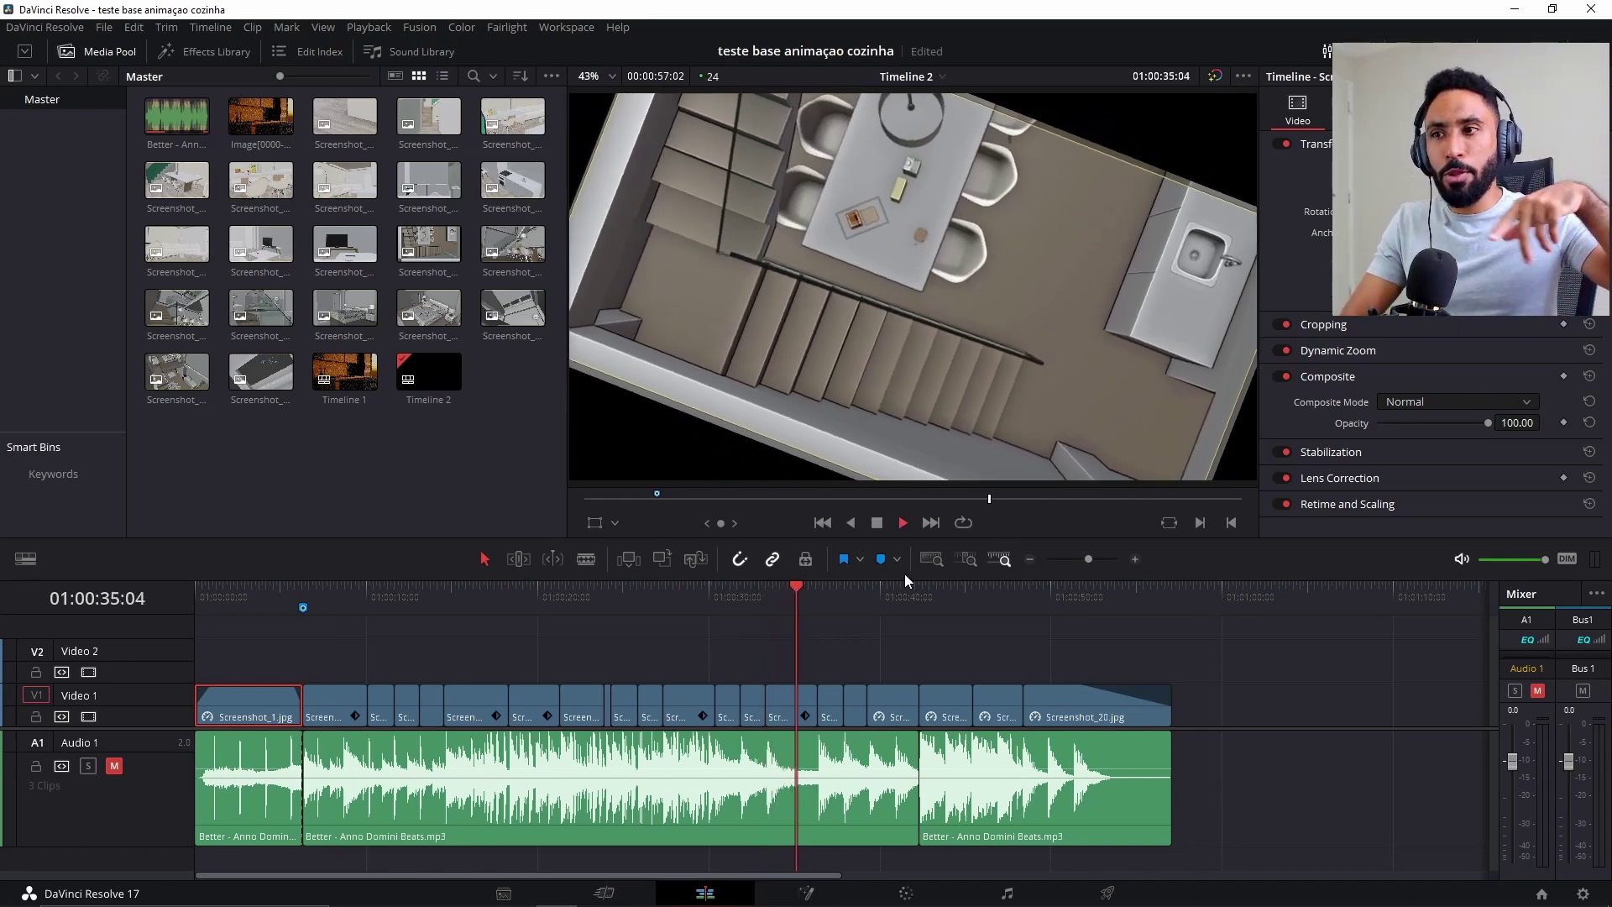
{"action": "key", "text": "space"}
{"action": "key", "text": "alt+Tab"}
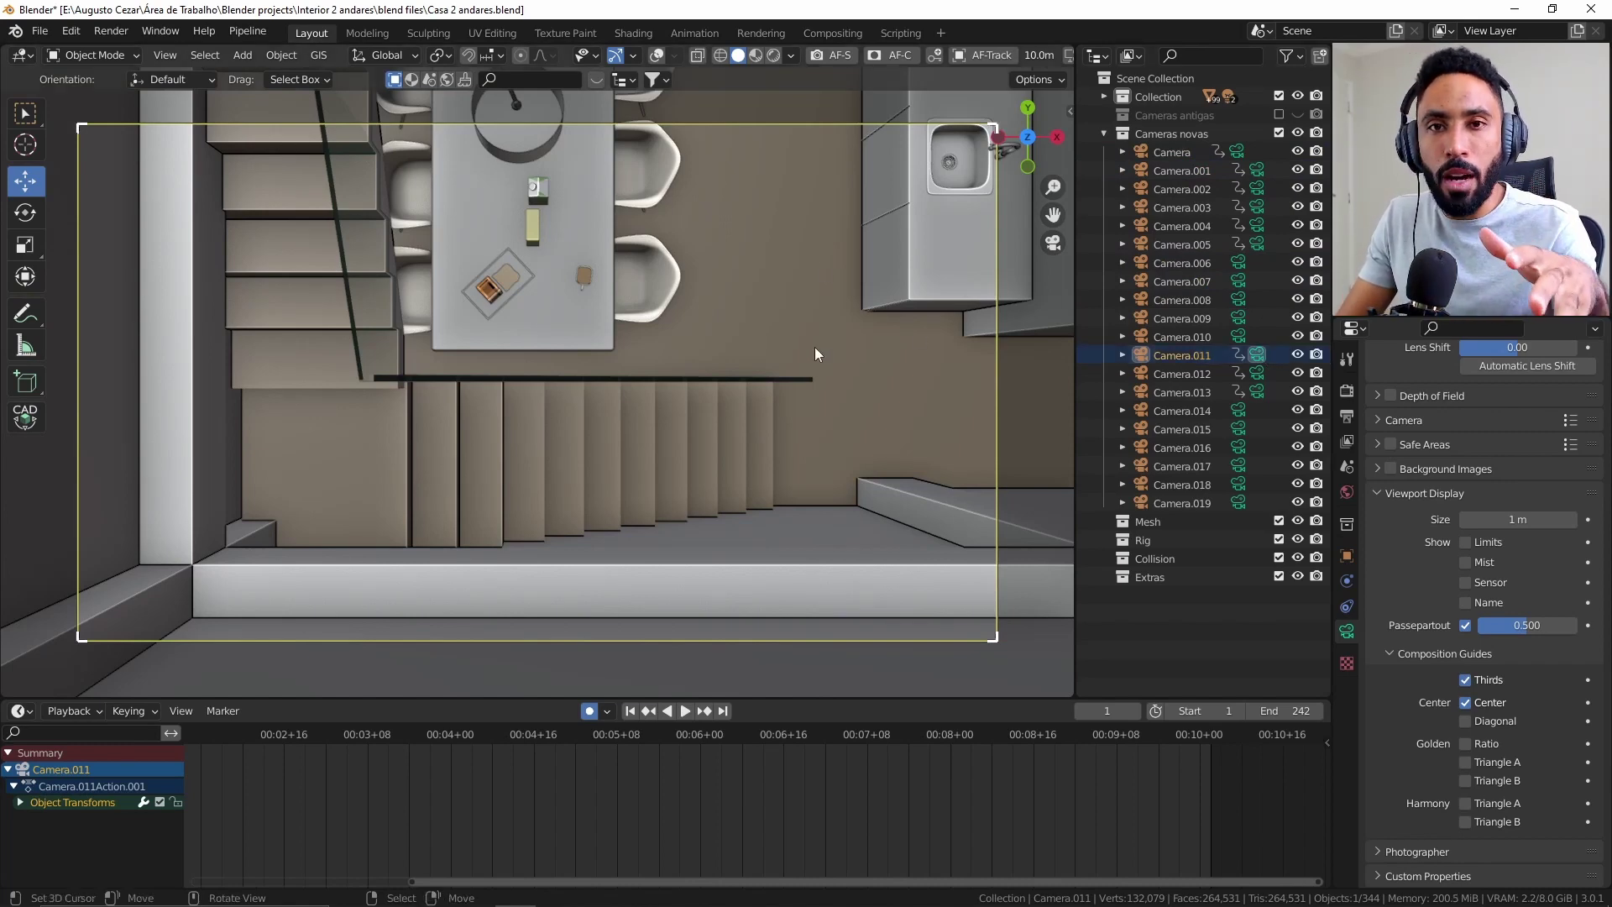
Step: Walk through the house around the staircase, dining area, kitchen and upstairs bedroom, and return to the Camera.011 view
{"action": "middle_click_drag", "start_coordinate": [814, 346], "coordinate": [647, 695]}
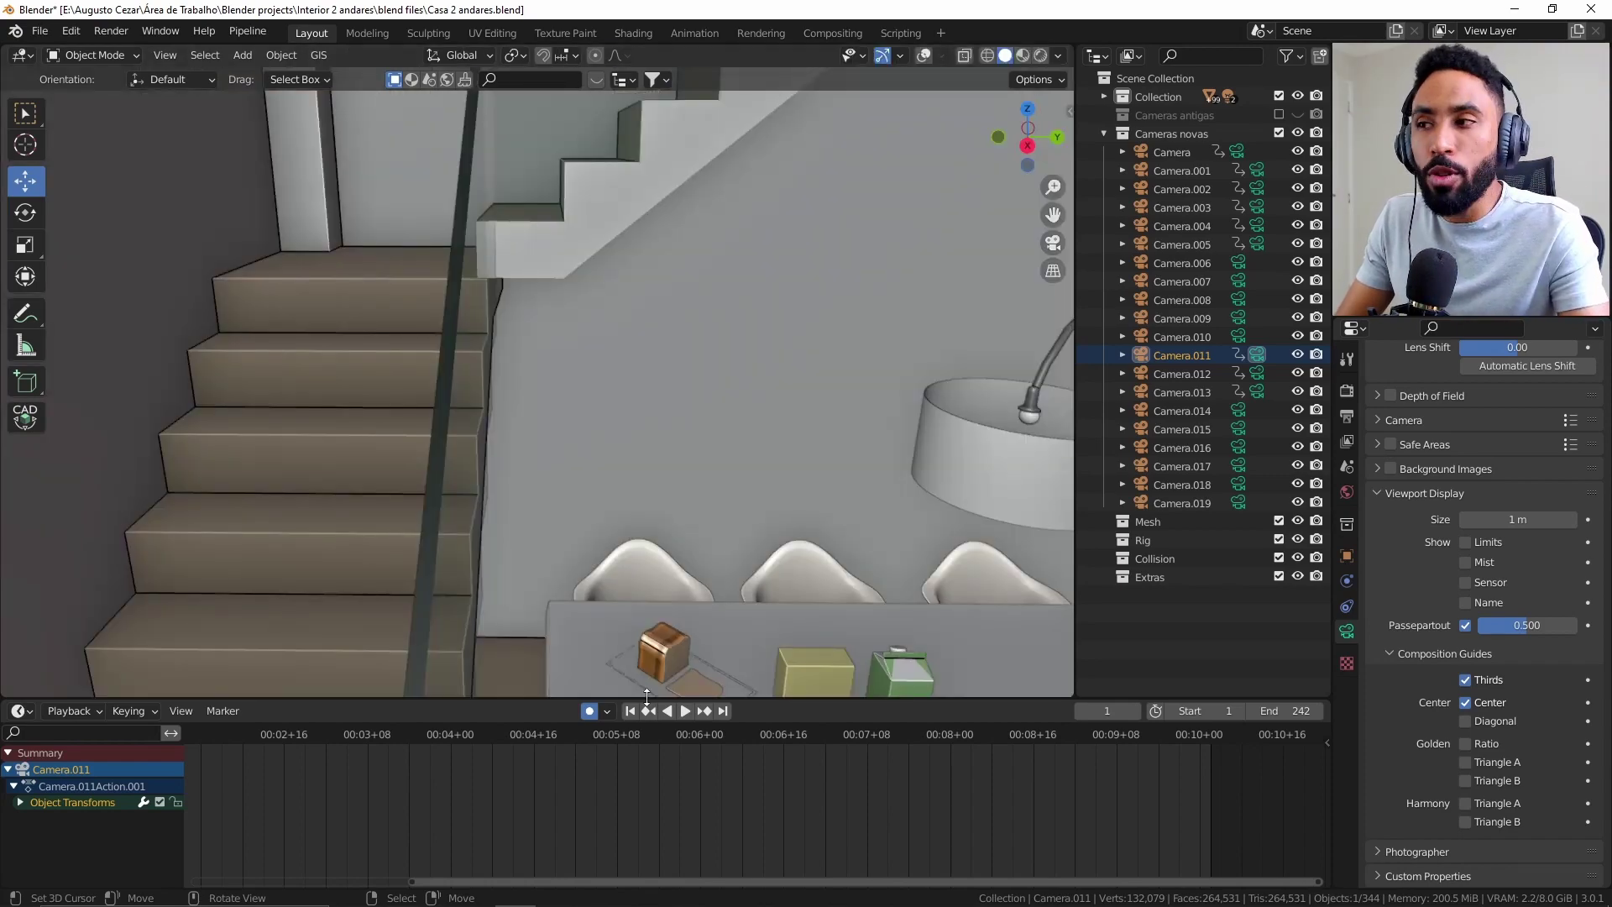
{"action": "key", "text": "shift+grave"}
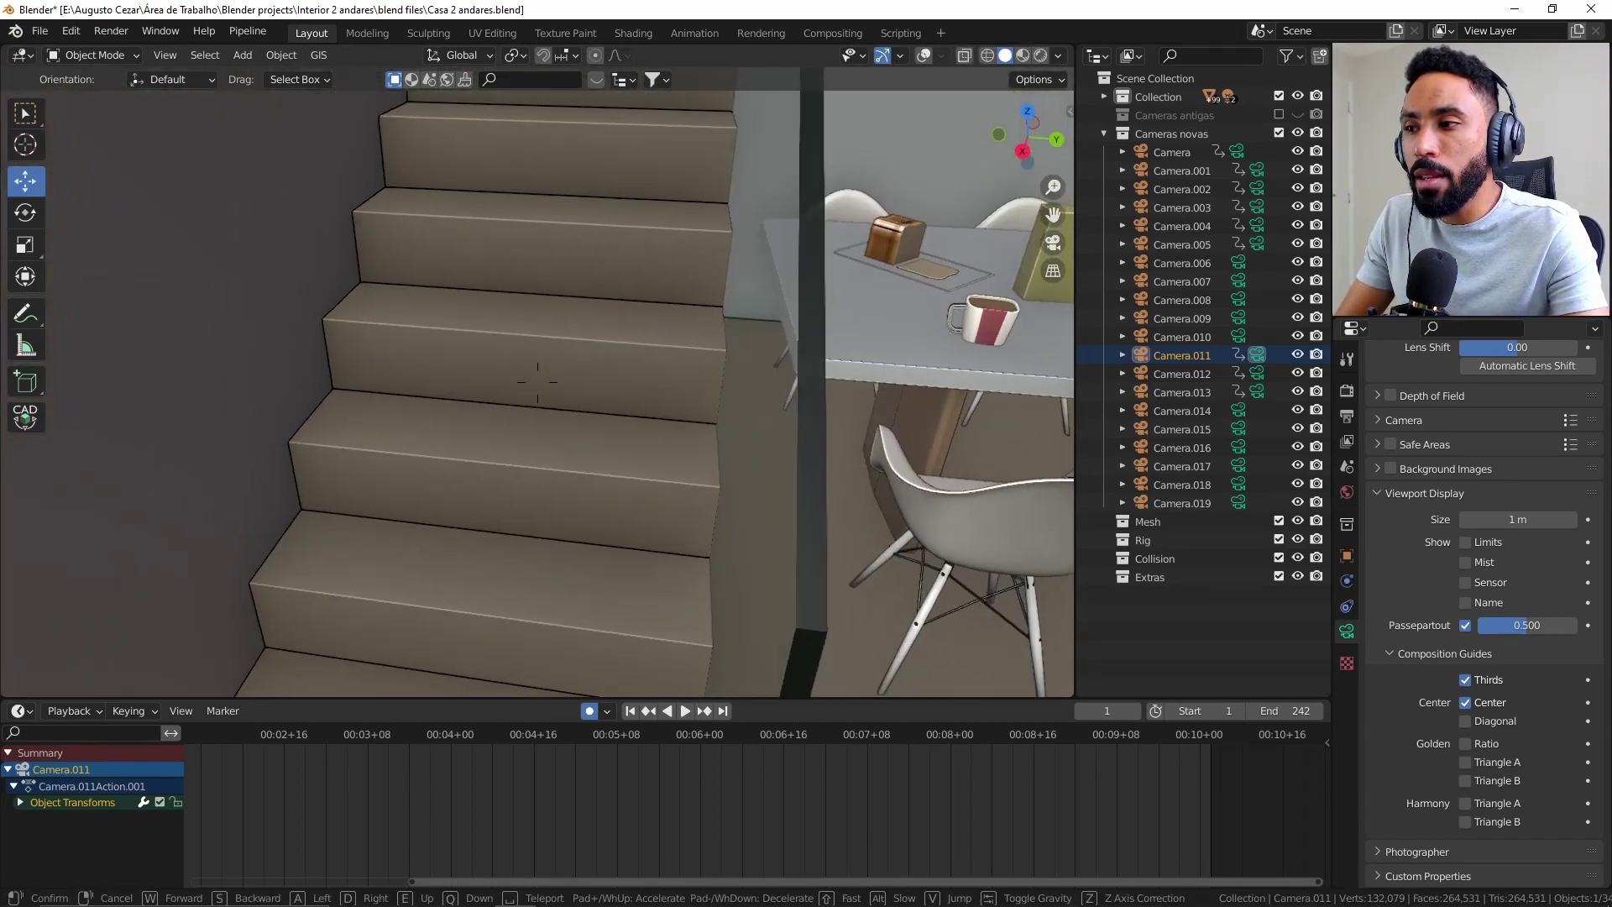
{"action": "key", "text": "s"}
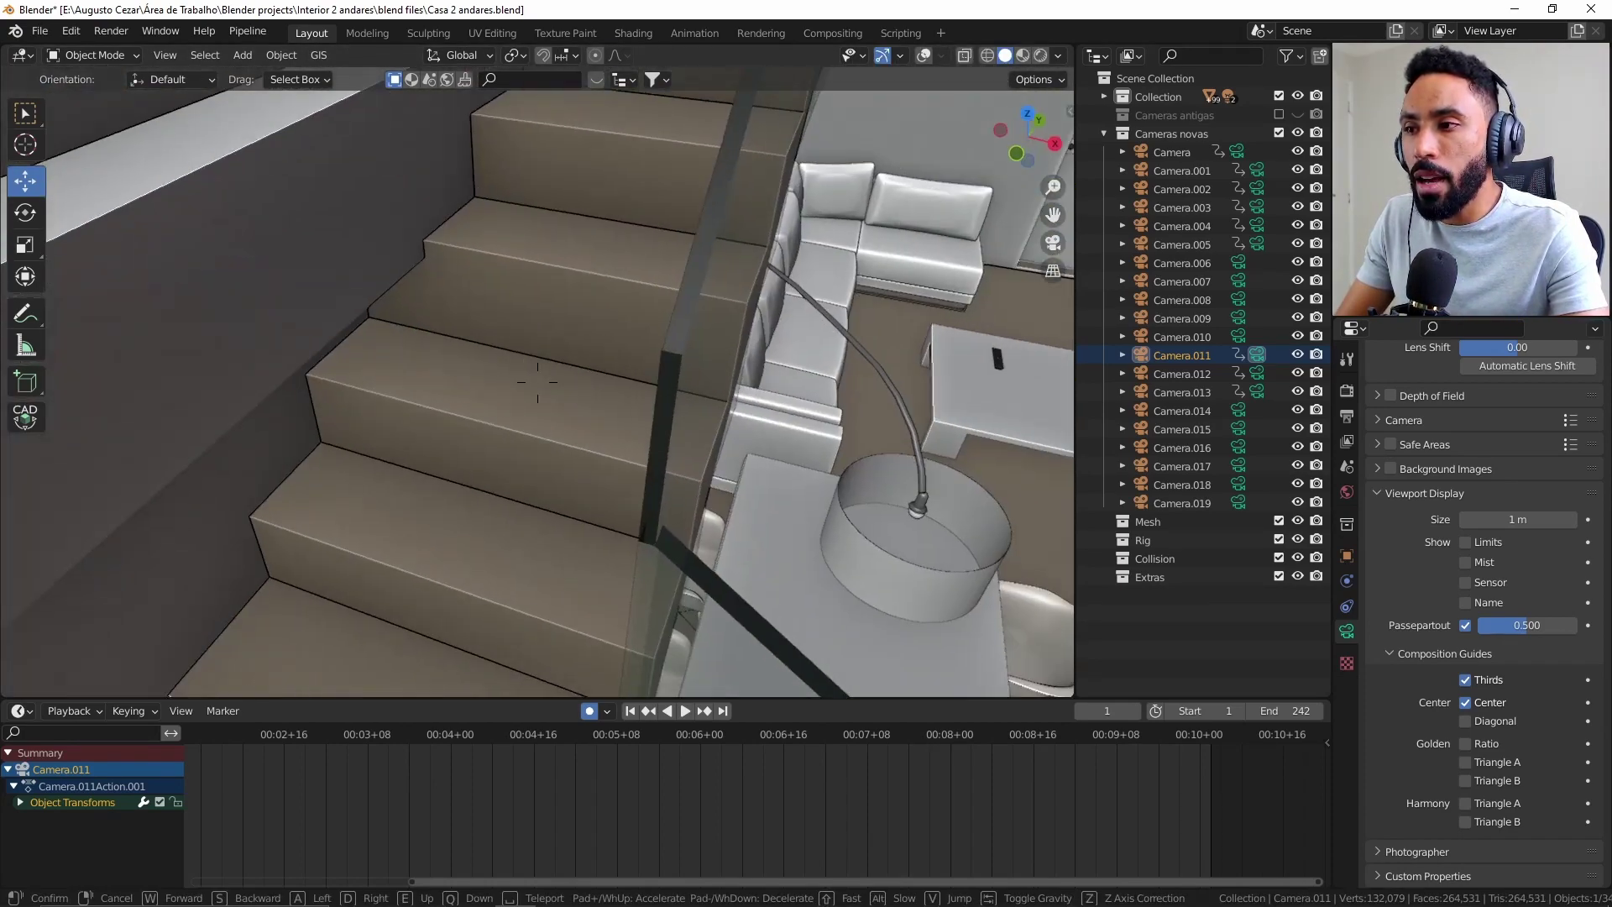
{"action": "key", "text": "w"}
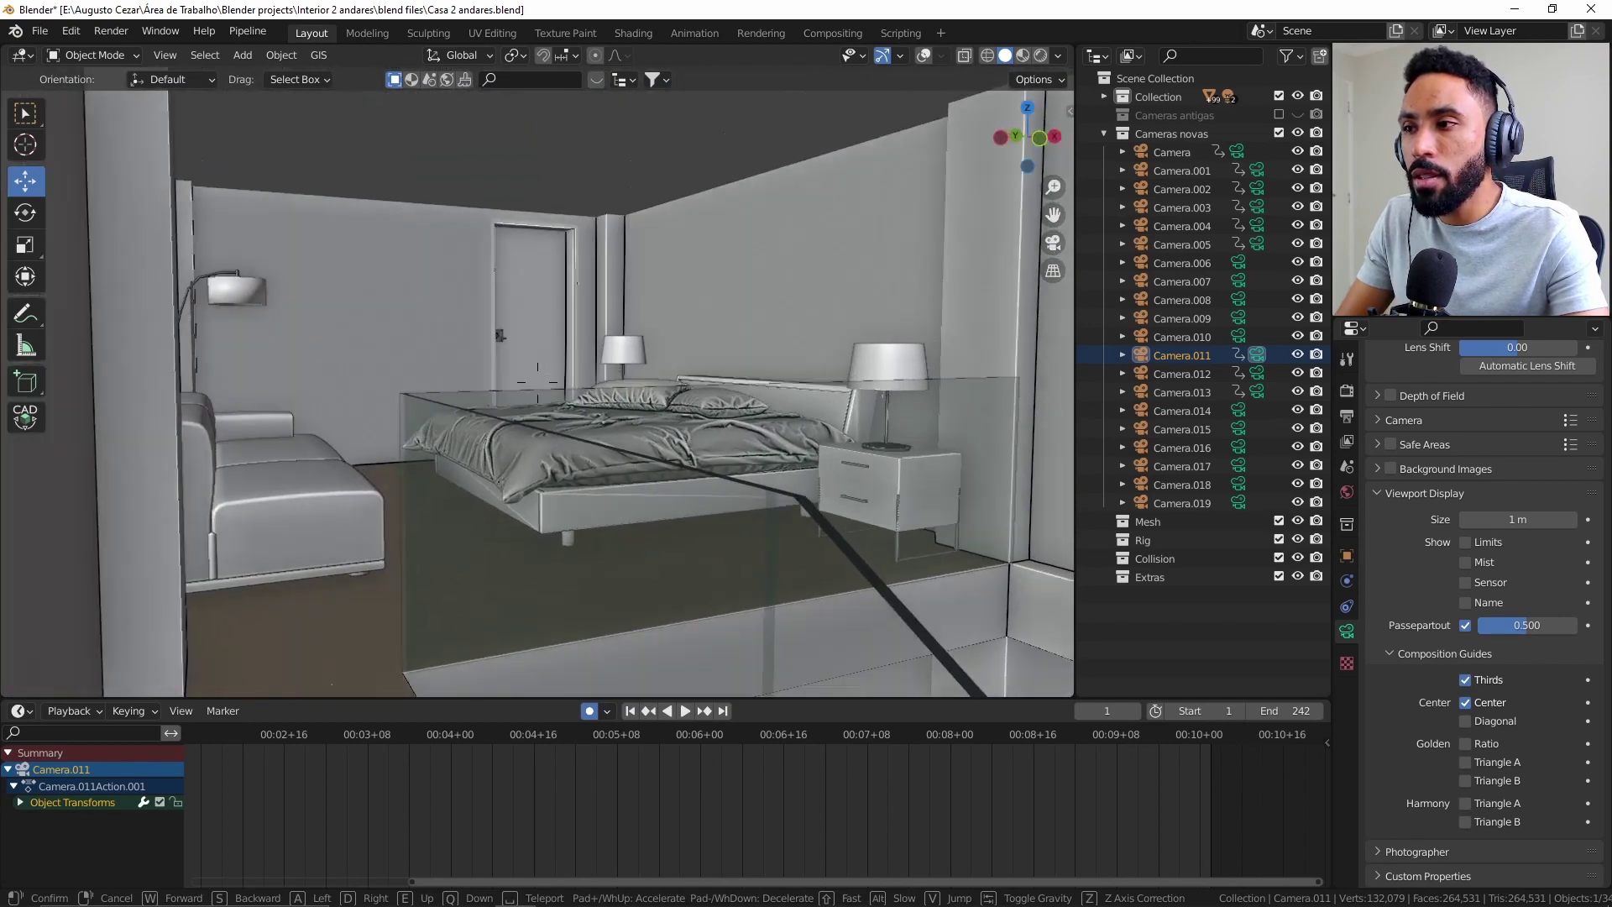
{"action": "key", "text": "a"}
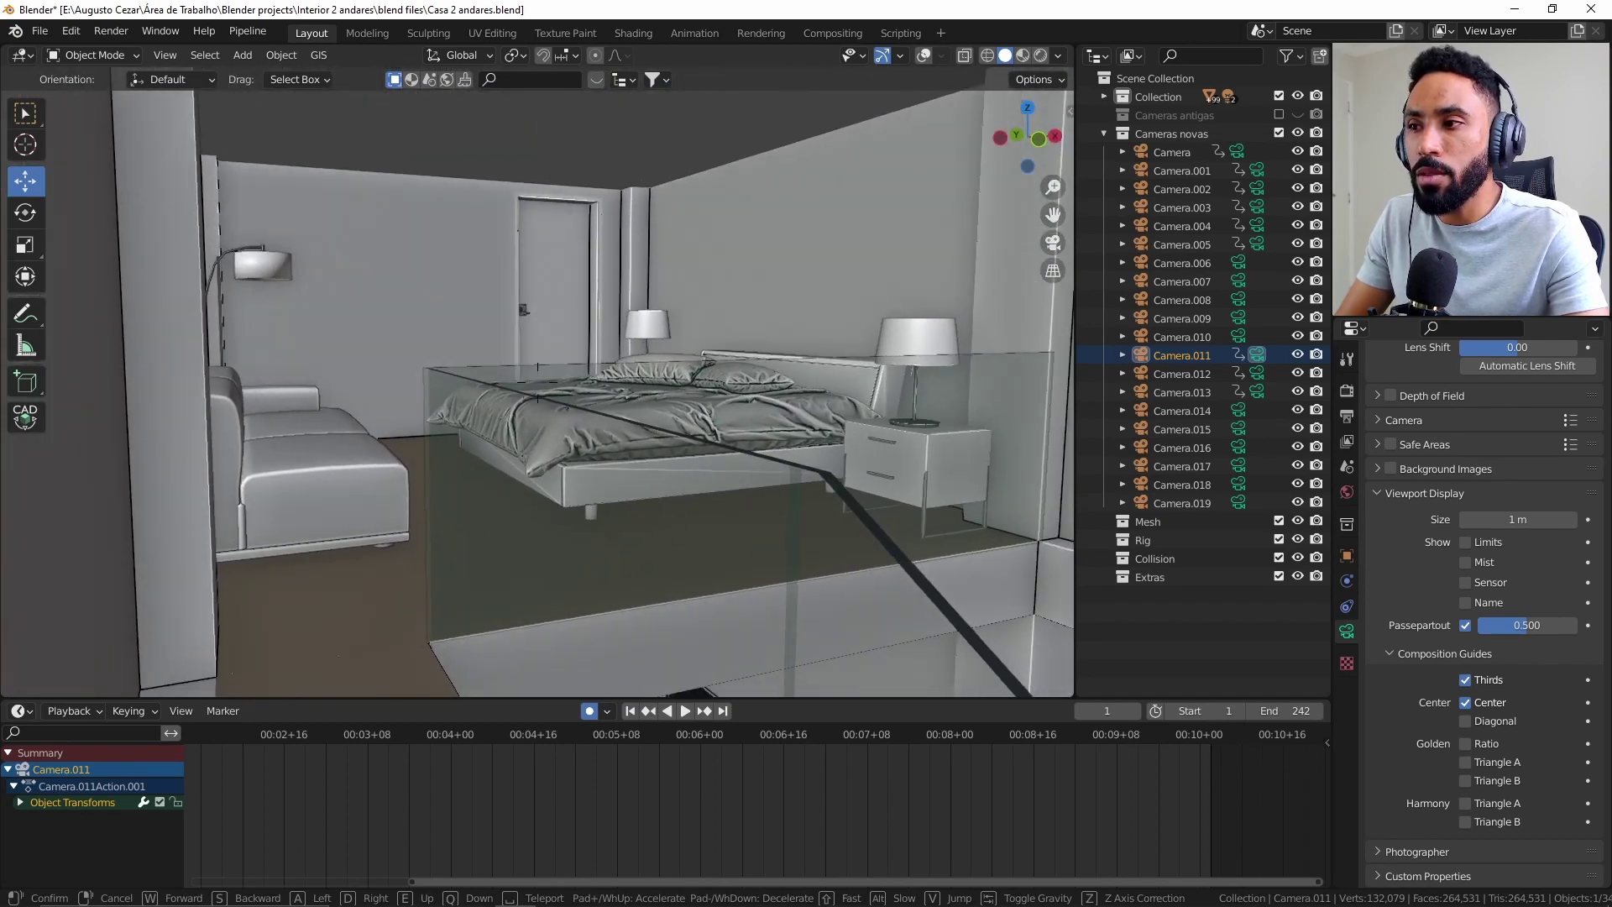
{"action": "key", "text": "s"}
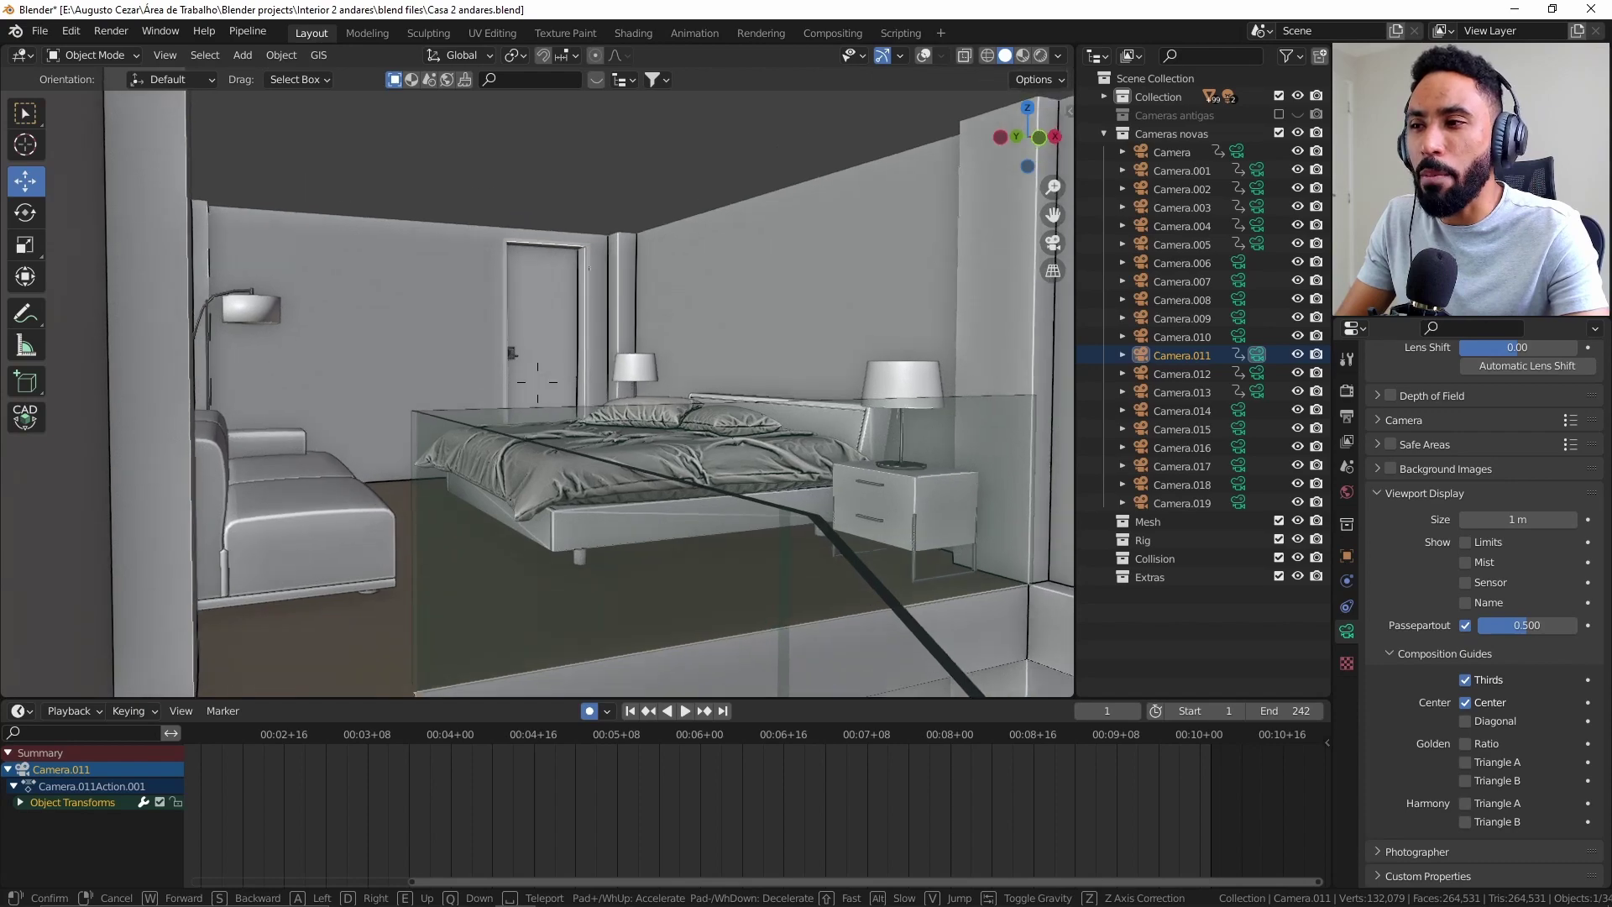
{"action": "key", "text": "w"}
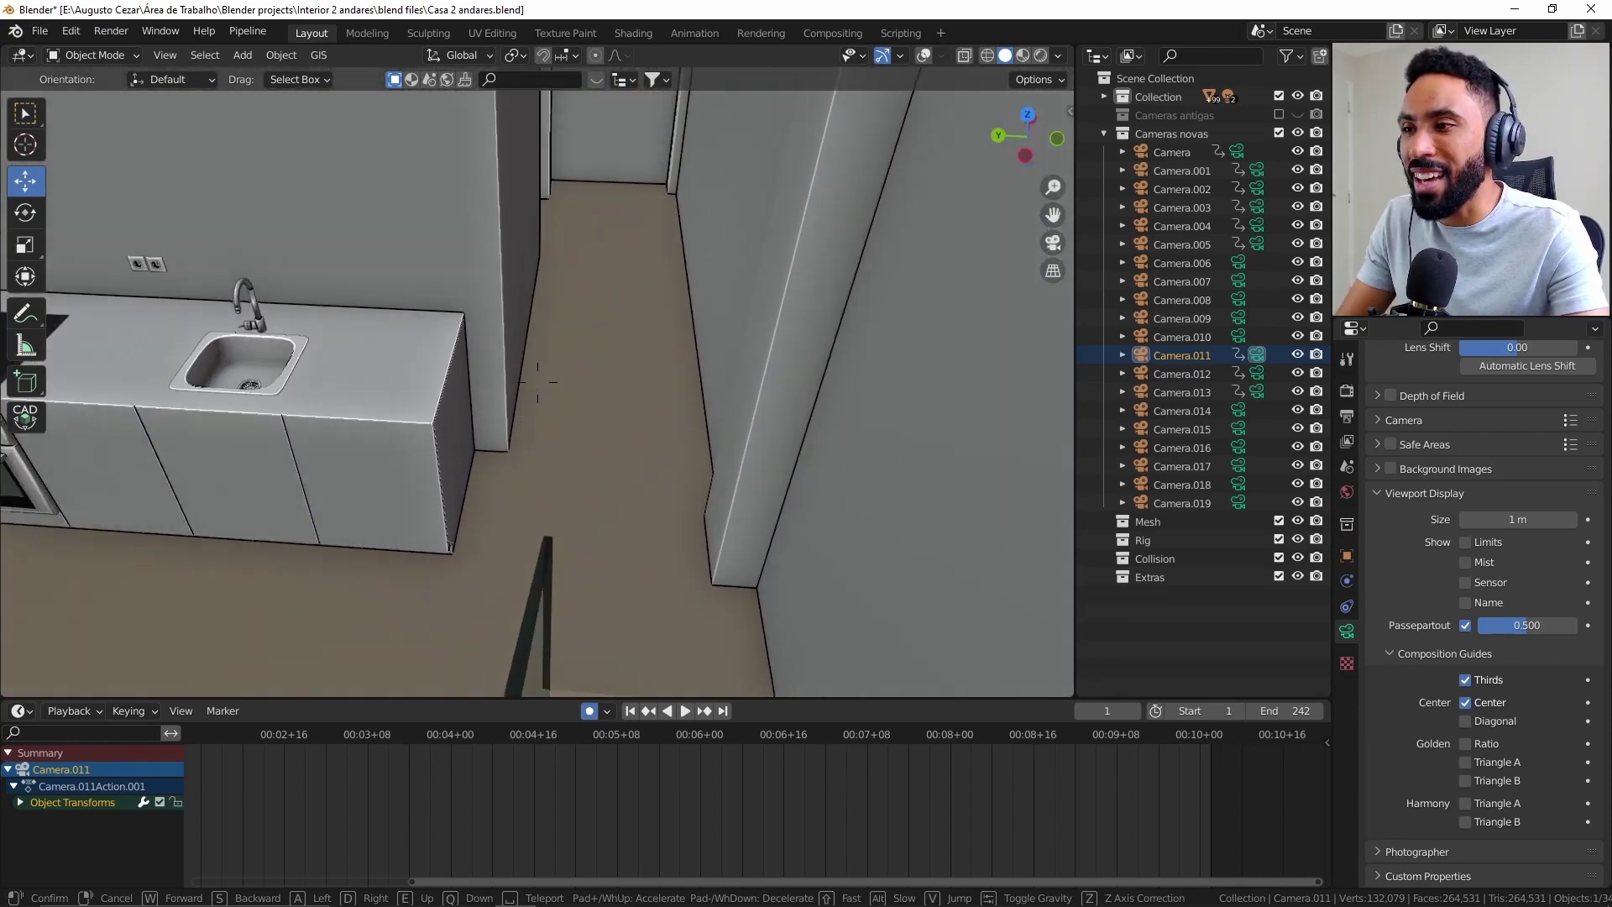
{"action": "key", "text": "w"}
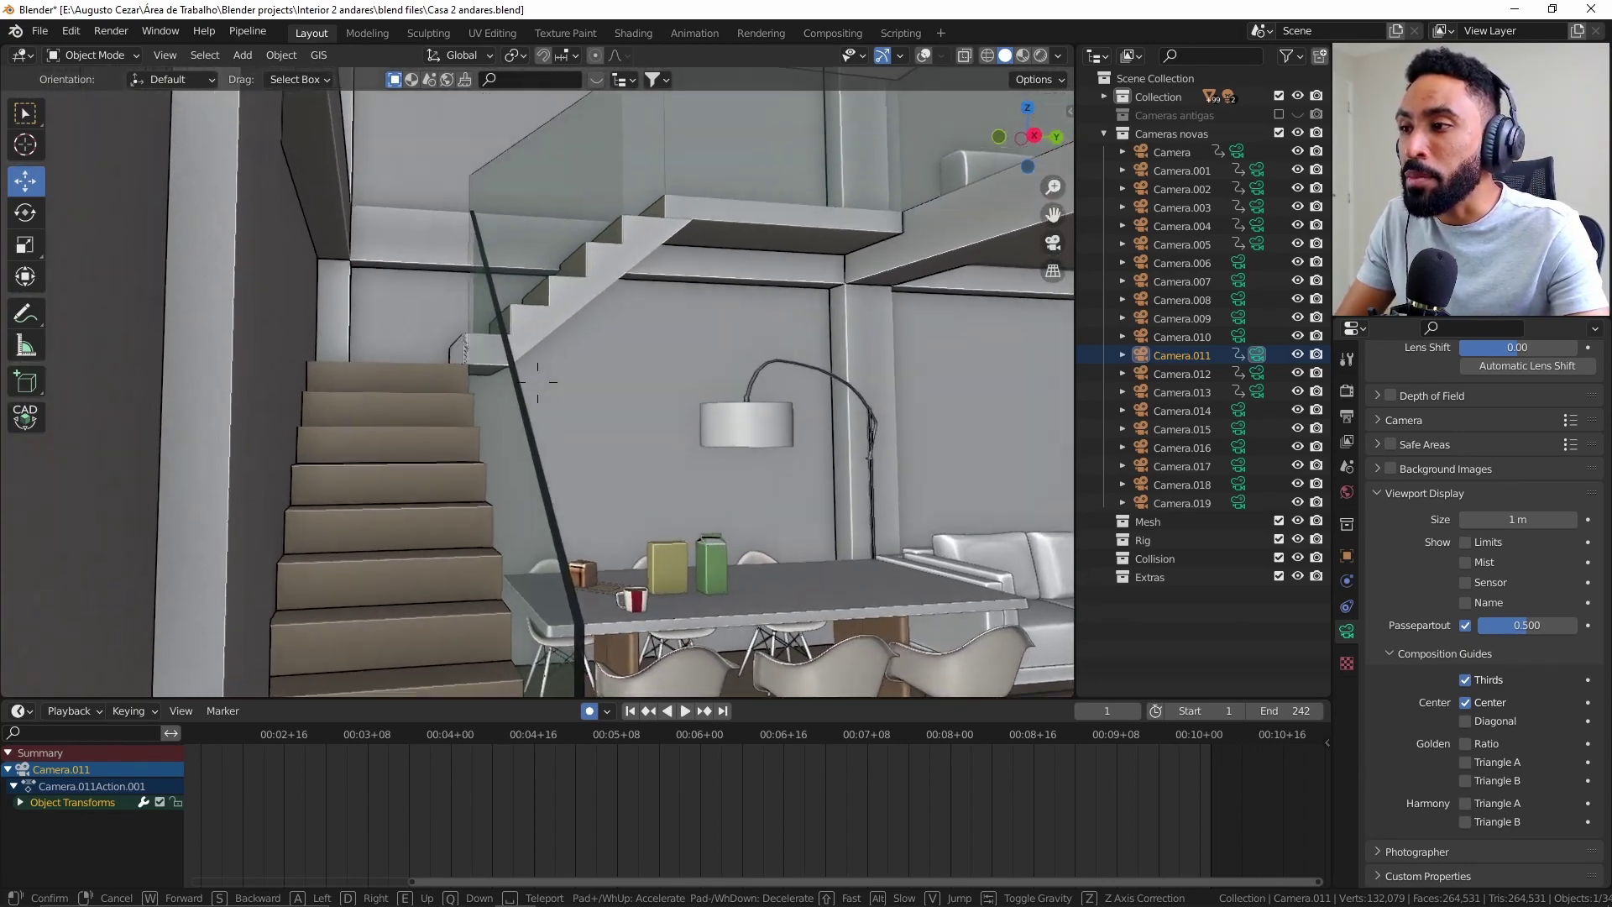
{"action": "key", "text": "w"}
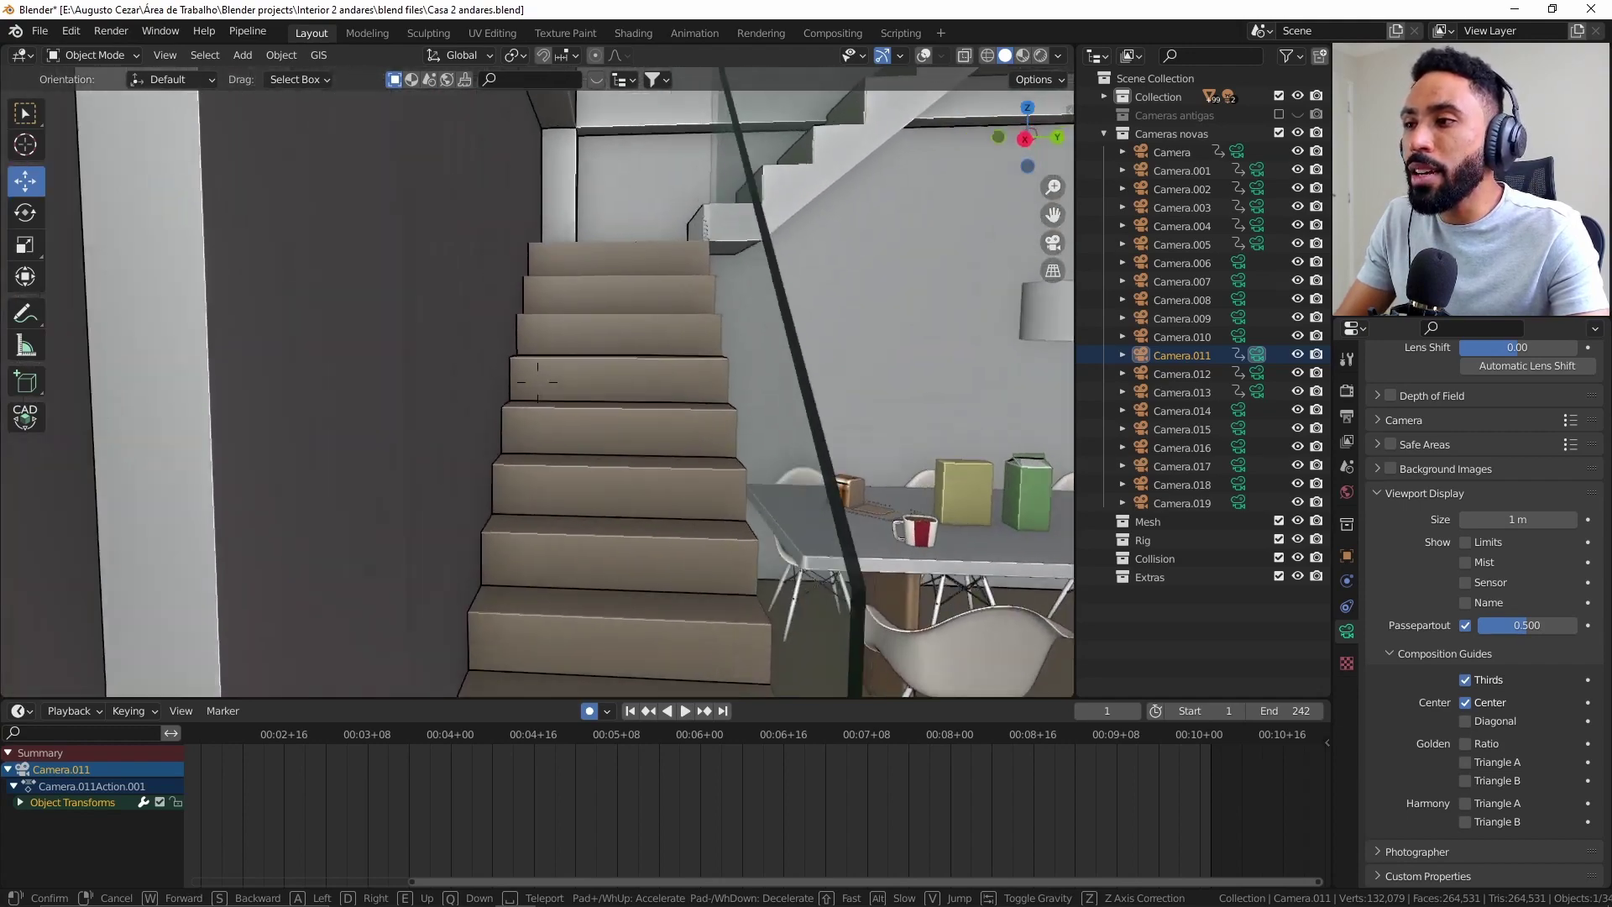
{"action": "key", "text": "w"}
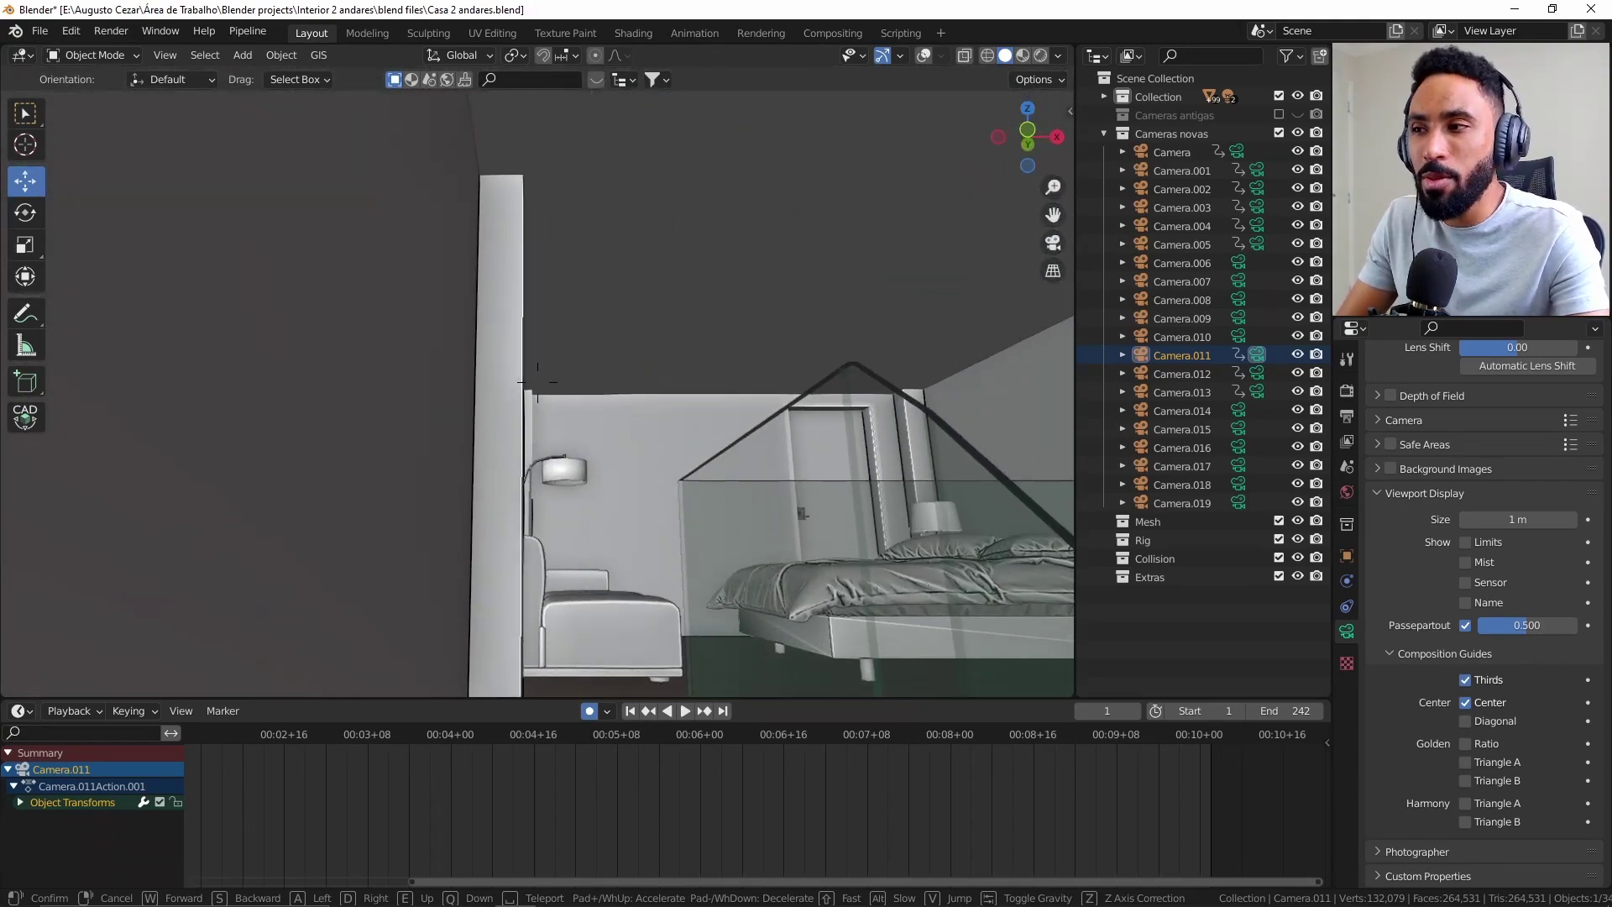
{"action": "right_click", "coordinate": [537, 382]}
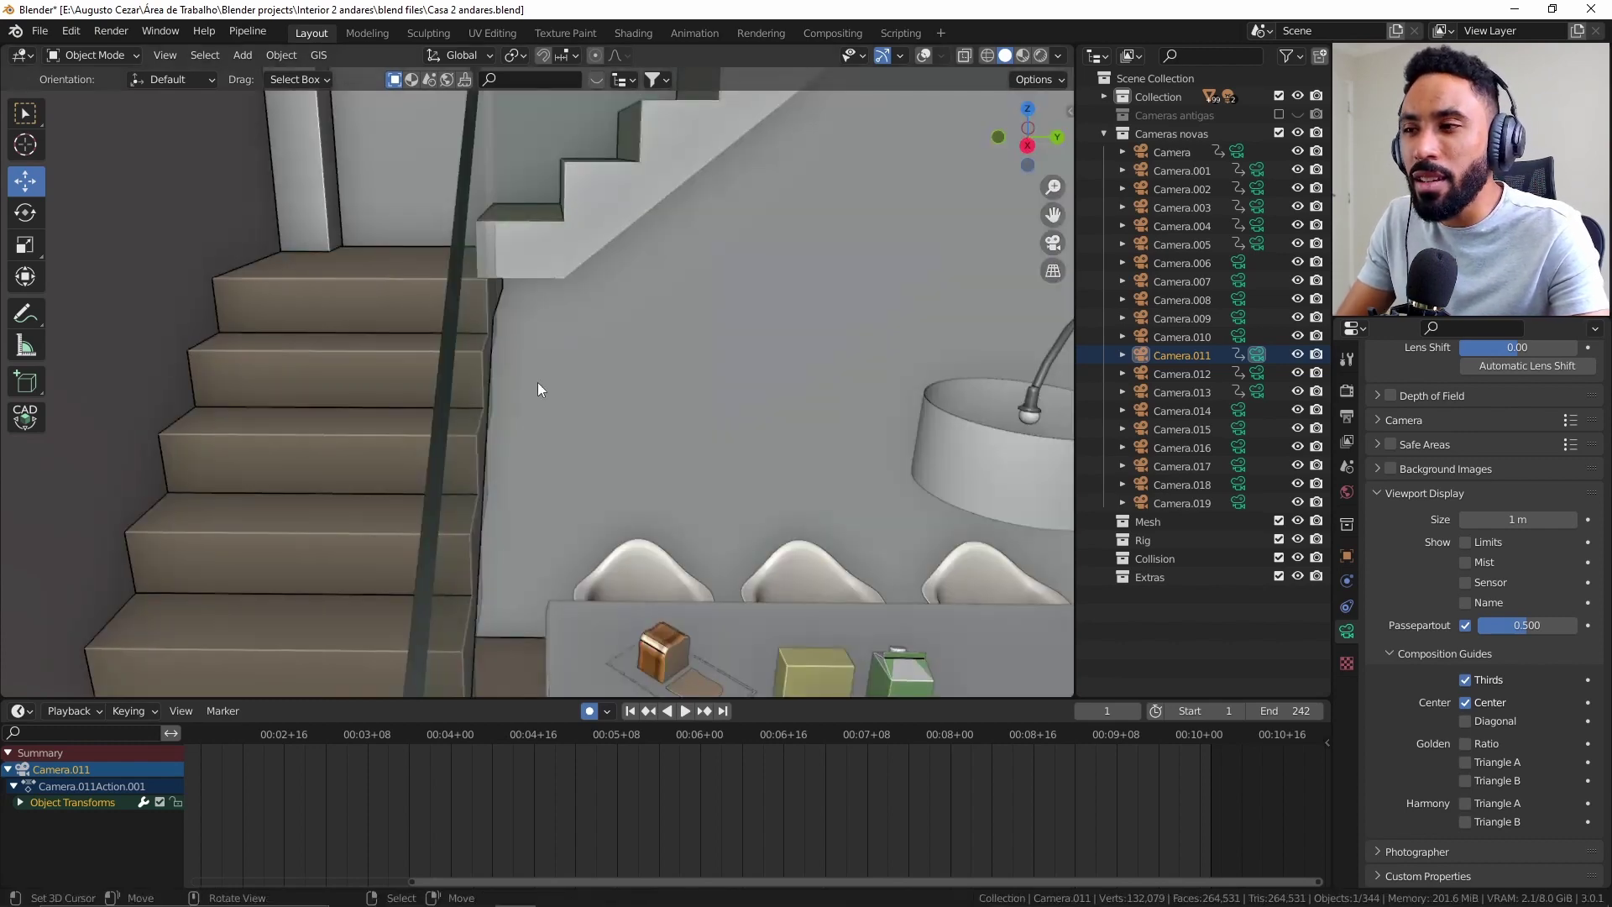
{"action": "key", "text": "KP_0"}
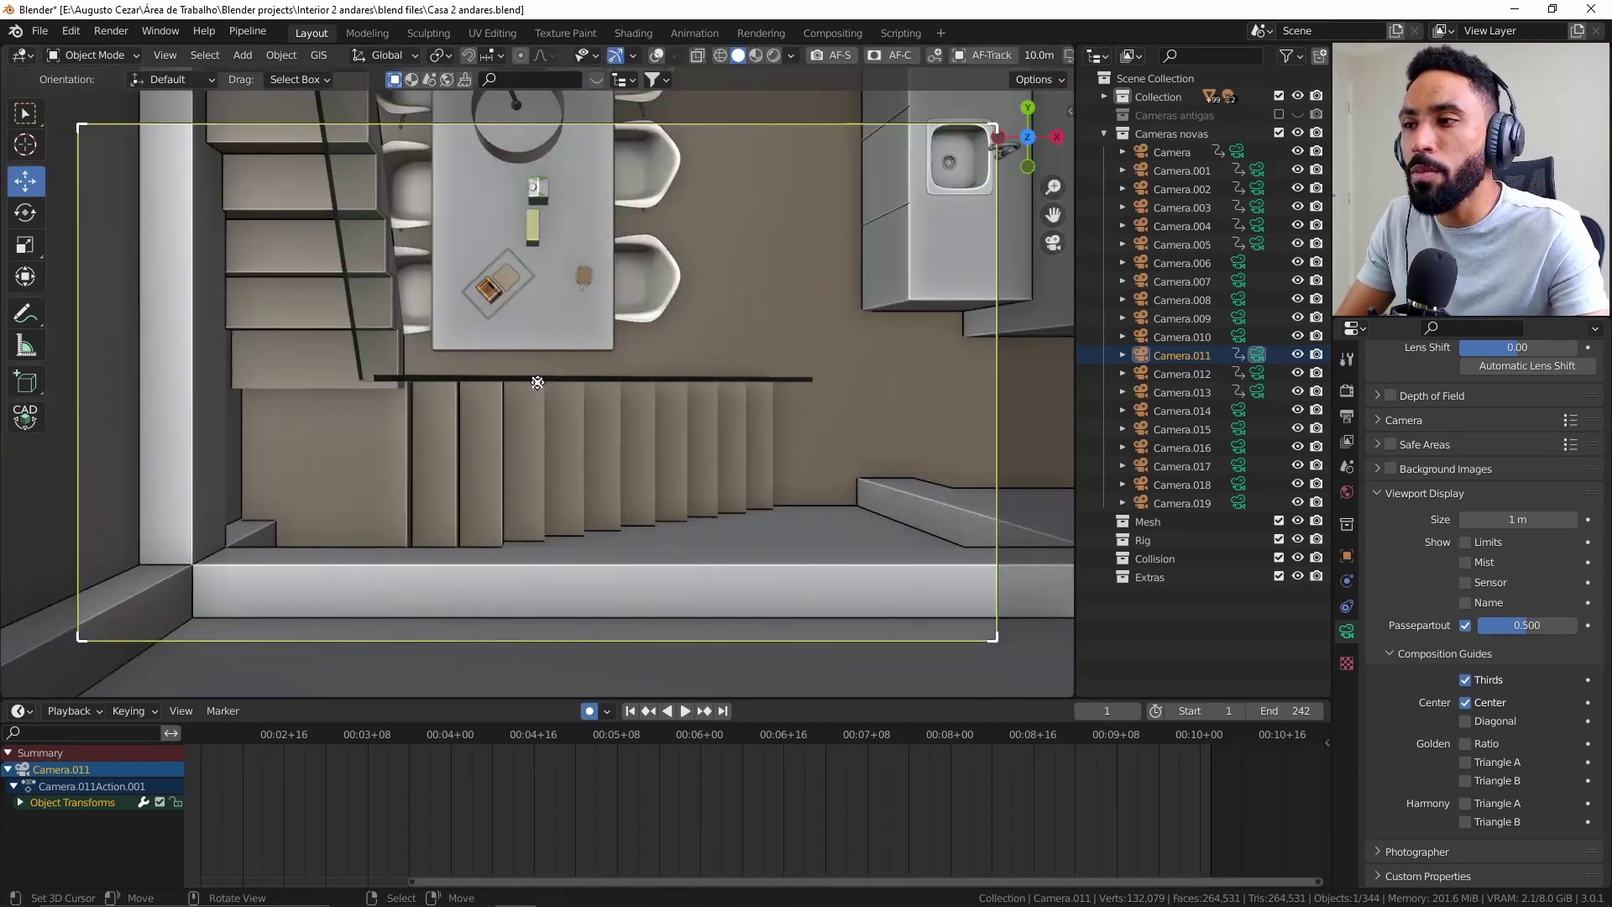
Step: Show the object properties of Camera.011, turn off auto keying and raise the camera along Z to about 6.8 m
{"action": "scroll", "coordinate": [747, 334], "scroll_direction": "up", "scroll_amount": 2}
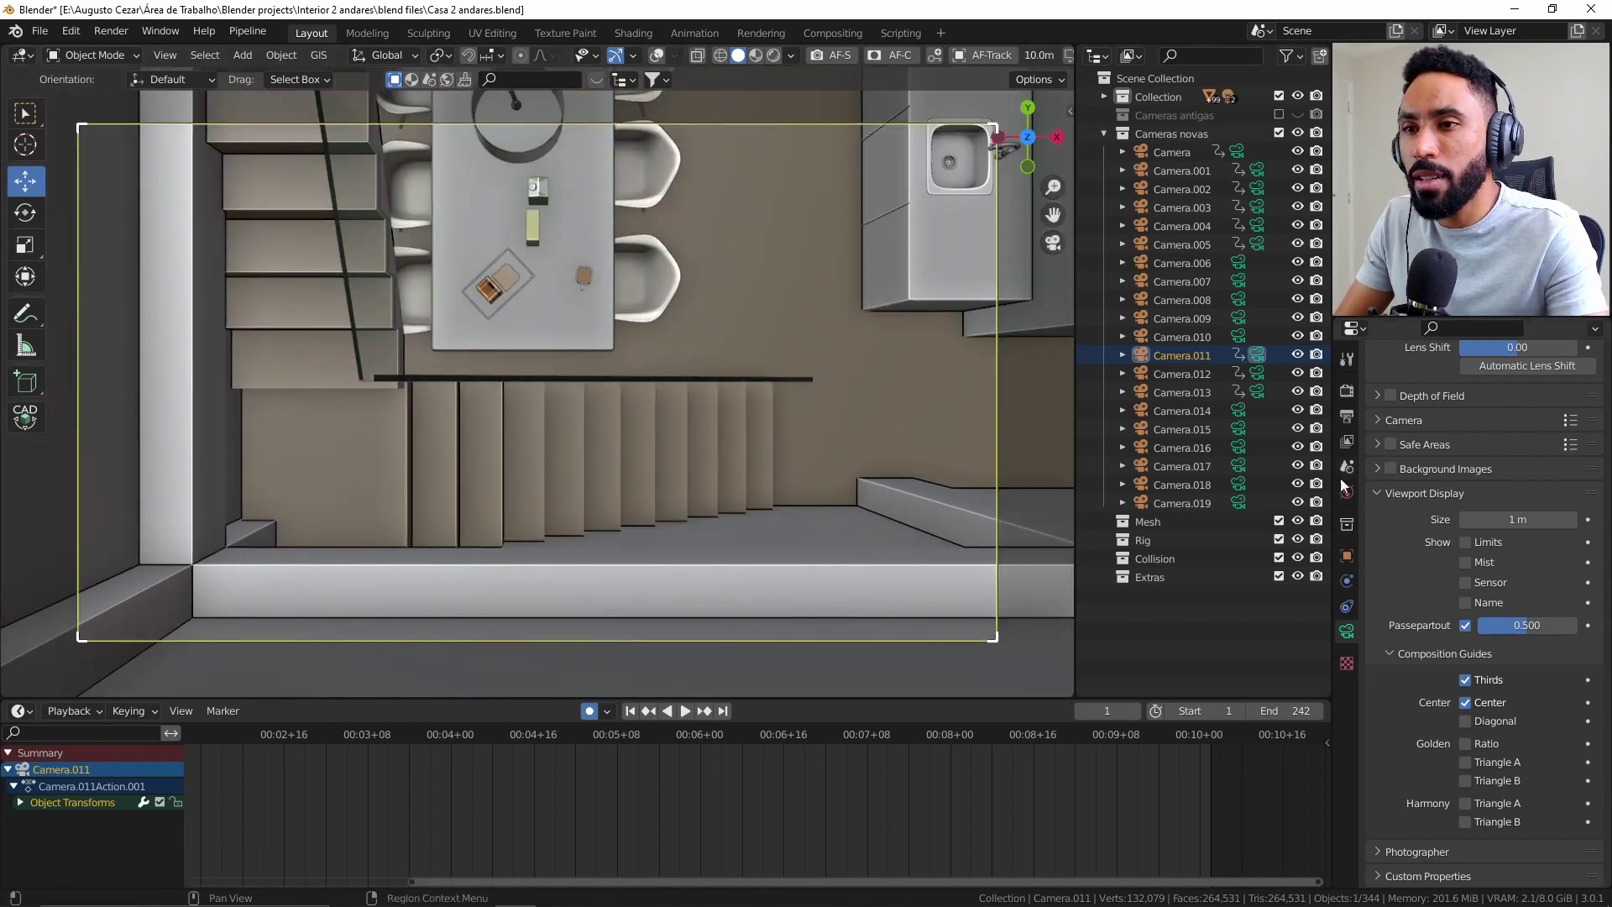
{"action": "left_click", "coordinate": [1347, 555]}
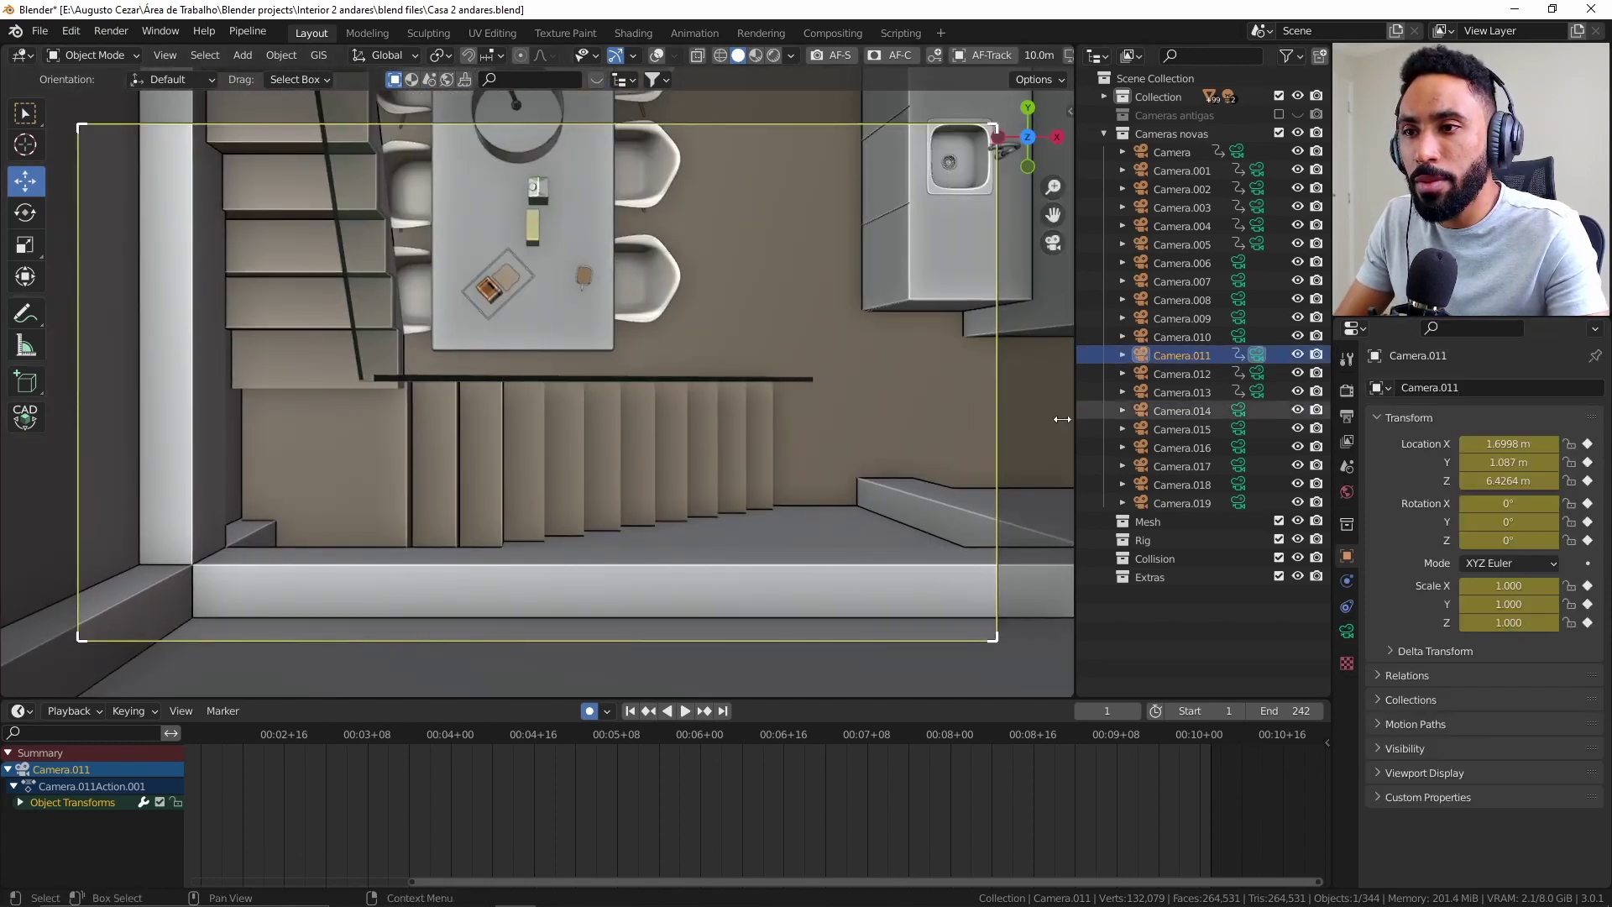
{"action": "key", "text": "g"}
{"action": "key", "text": "Escape"}
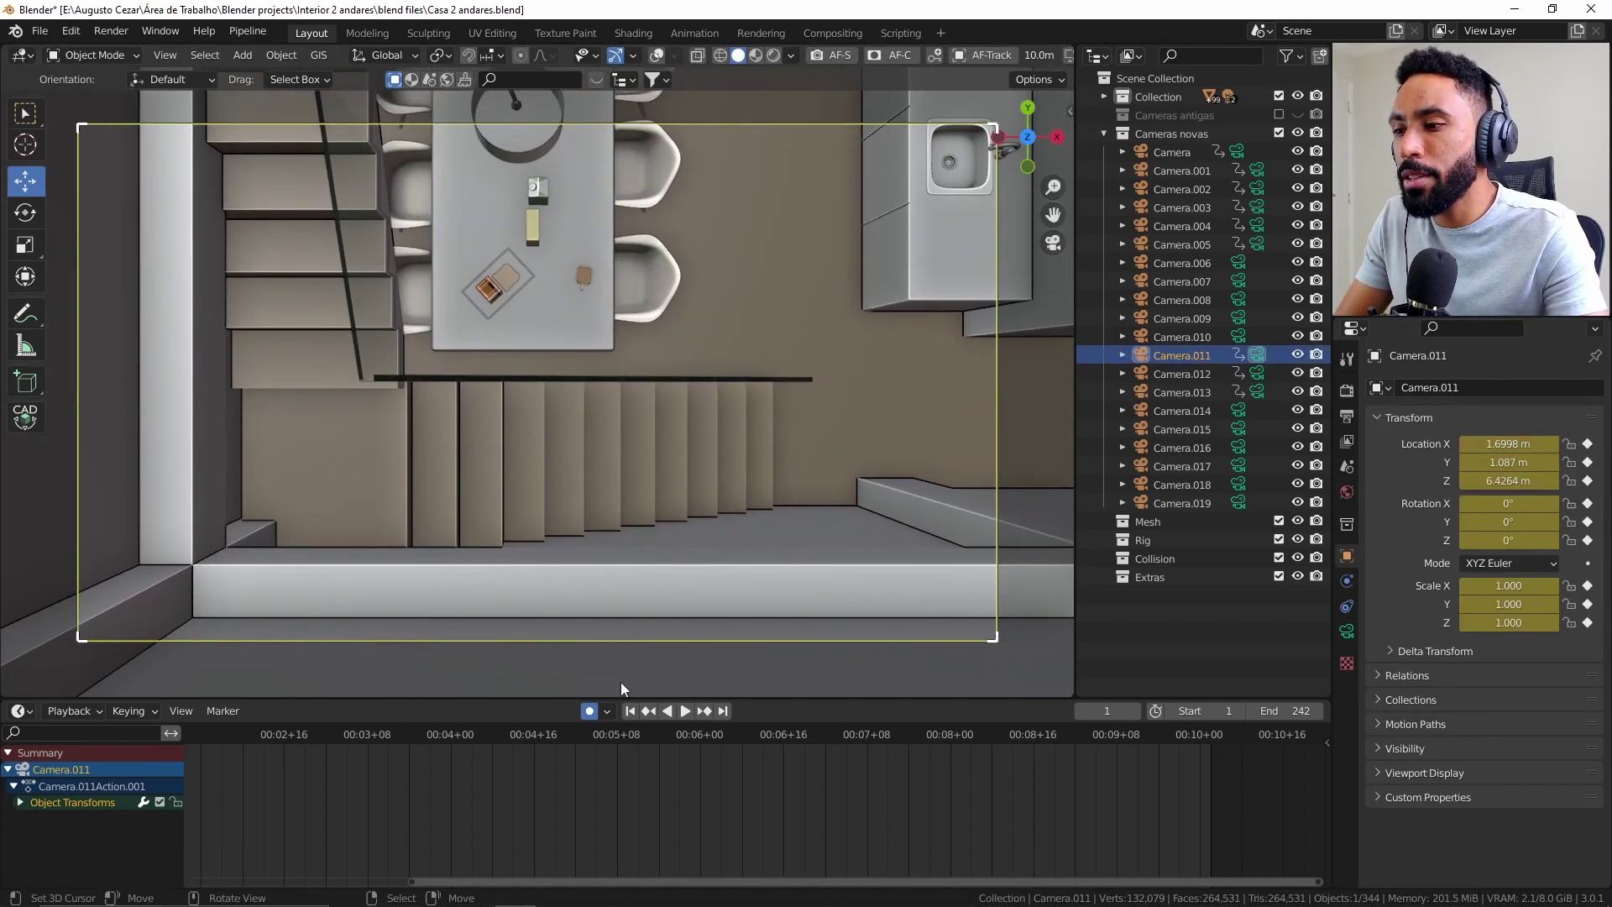
{"action": "left_click", "coordinate": [592, 710]}
{"action": "key", "text": "g"}
{"action": "key", "text": "z"}
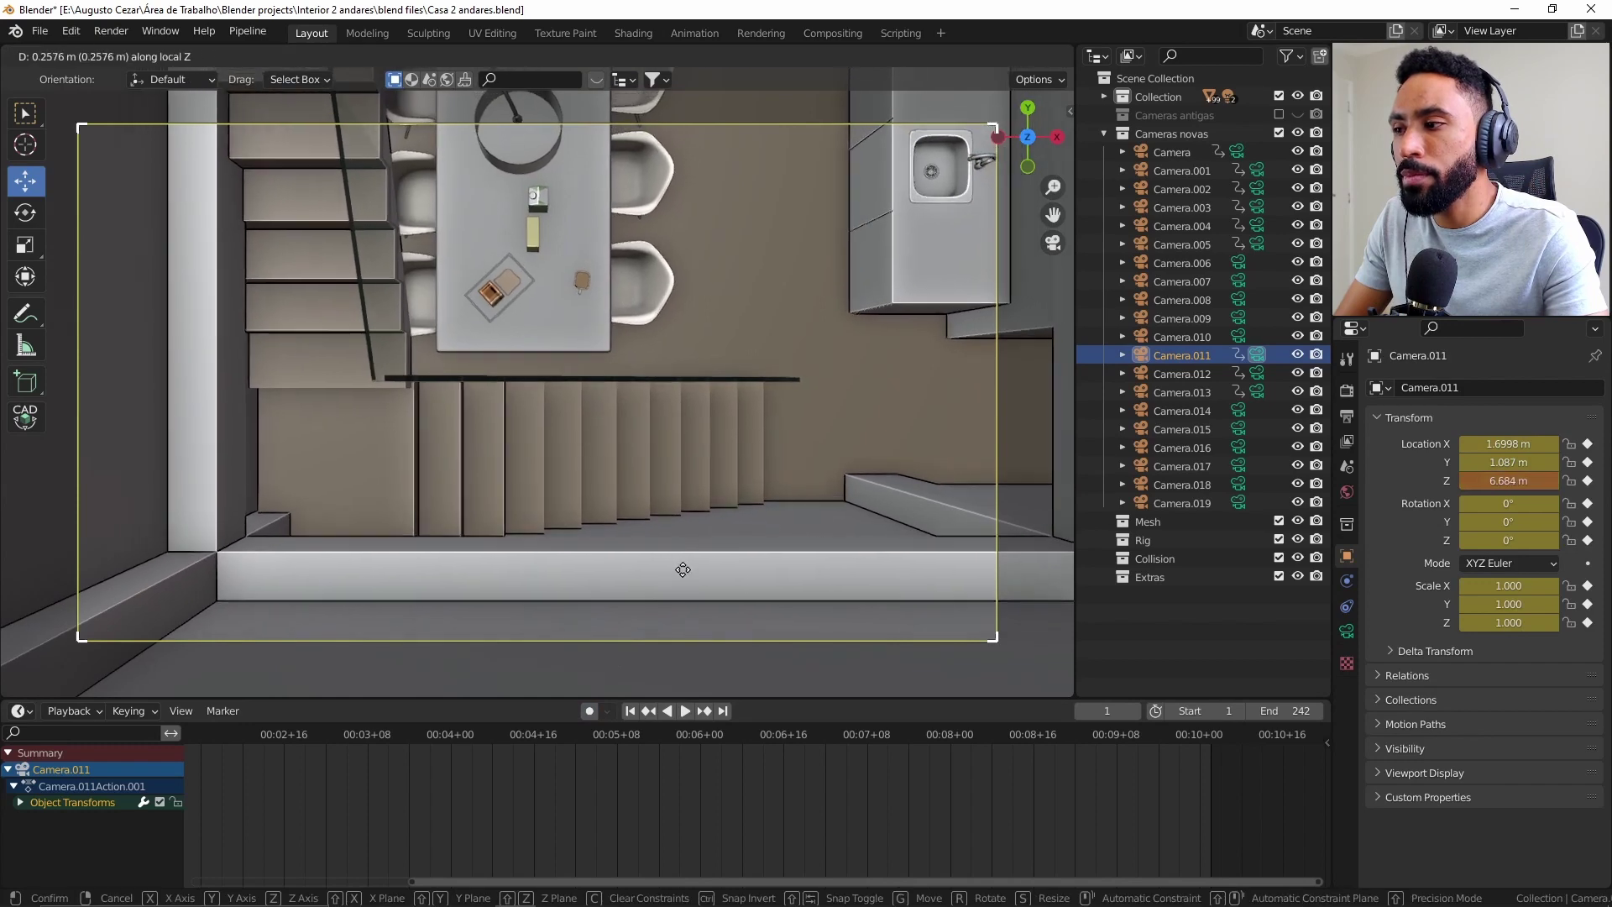
{"action": "left_click", "coordinate": [776, 516]}
Step: Try rotating Camera.011 by about -40° around the global Z axis
{"action": "key", "text": "r"}
{"action": "key", "text": "z"}
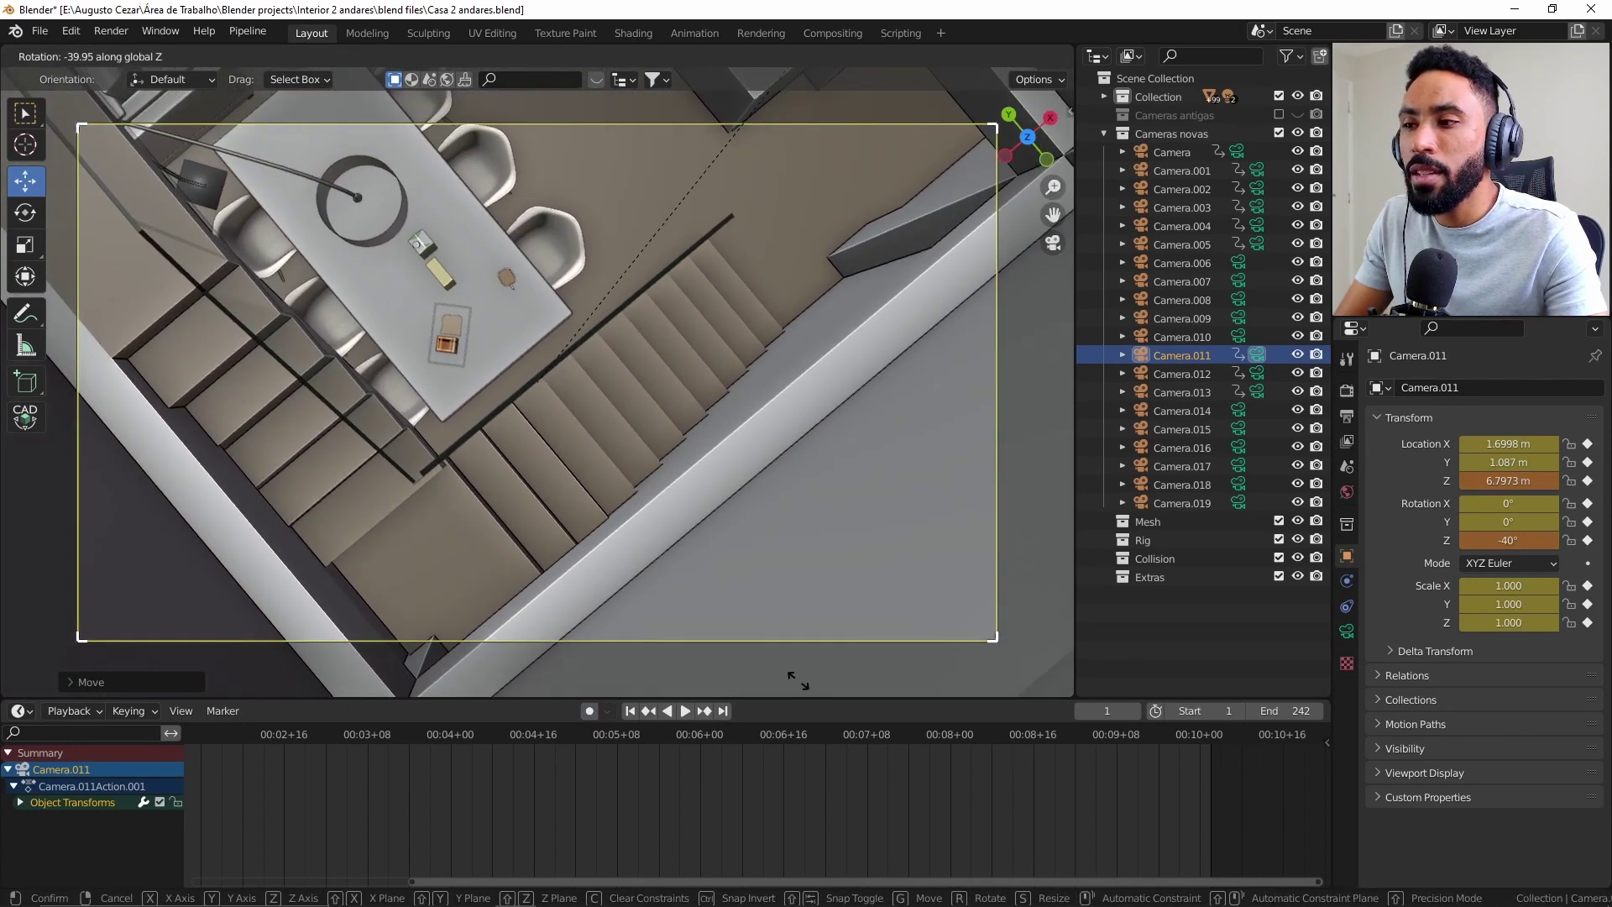
{"action": "key", "text": "Escape"}
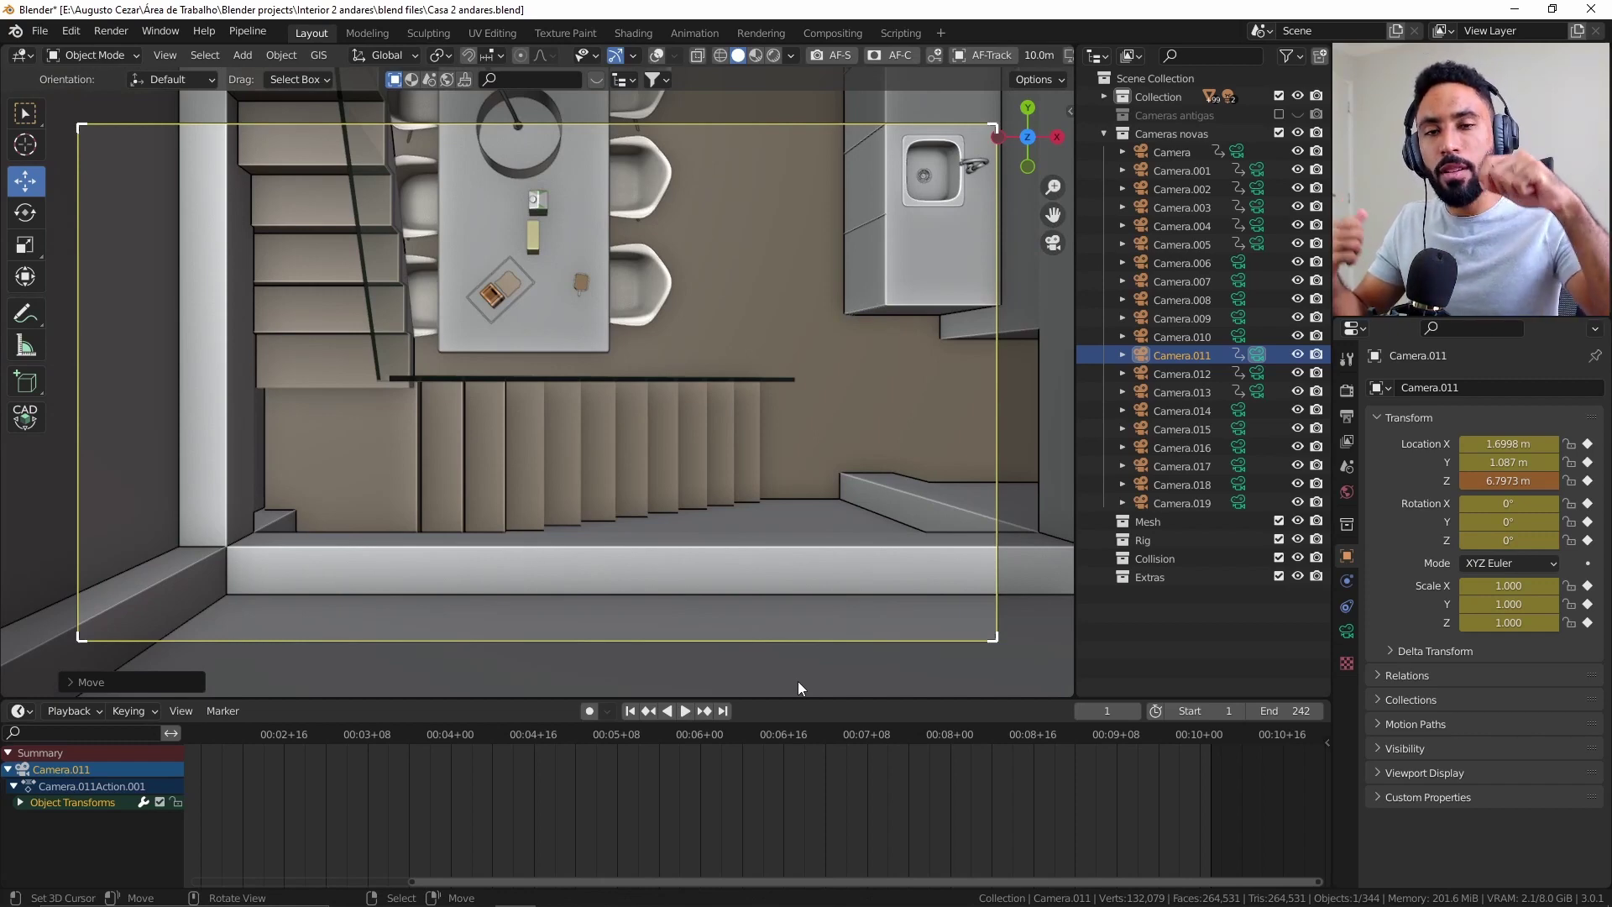
{"action": "key", "text": "Home"}
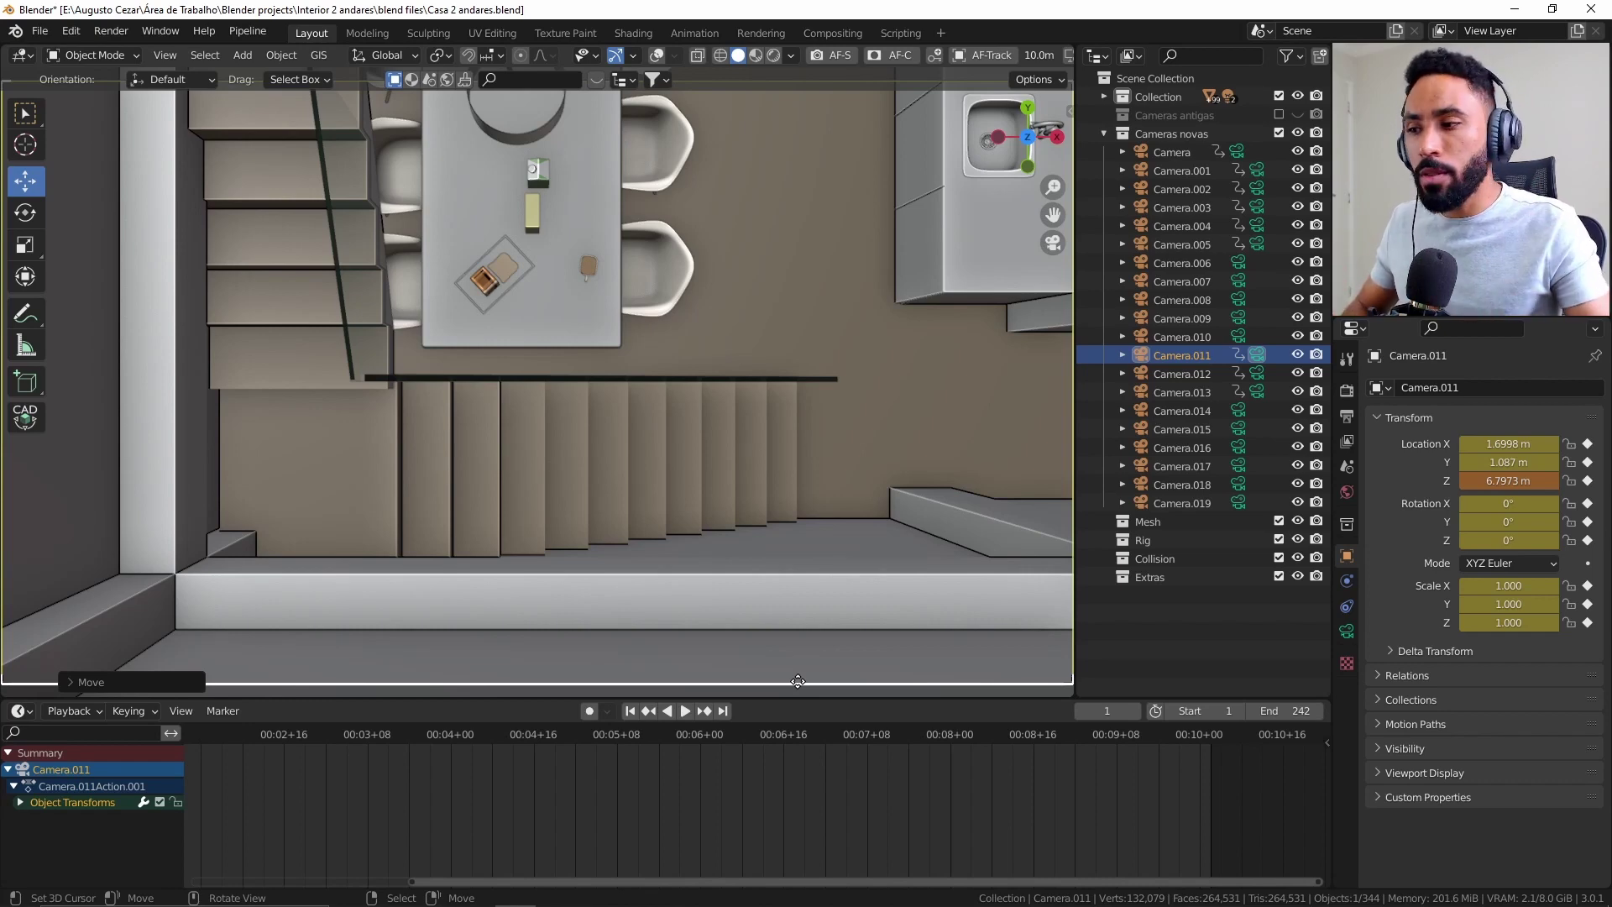
Step: Switch to DaVinci Resolve and compare the floor detail shot at 01:00:01:14 with the staircase shot at 01:00:08:07
{"action": "key", "text": "alt+Tab"}
{"action": "left_click", "coordinate": [957, 306]}
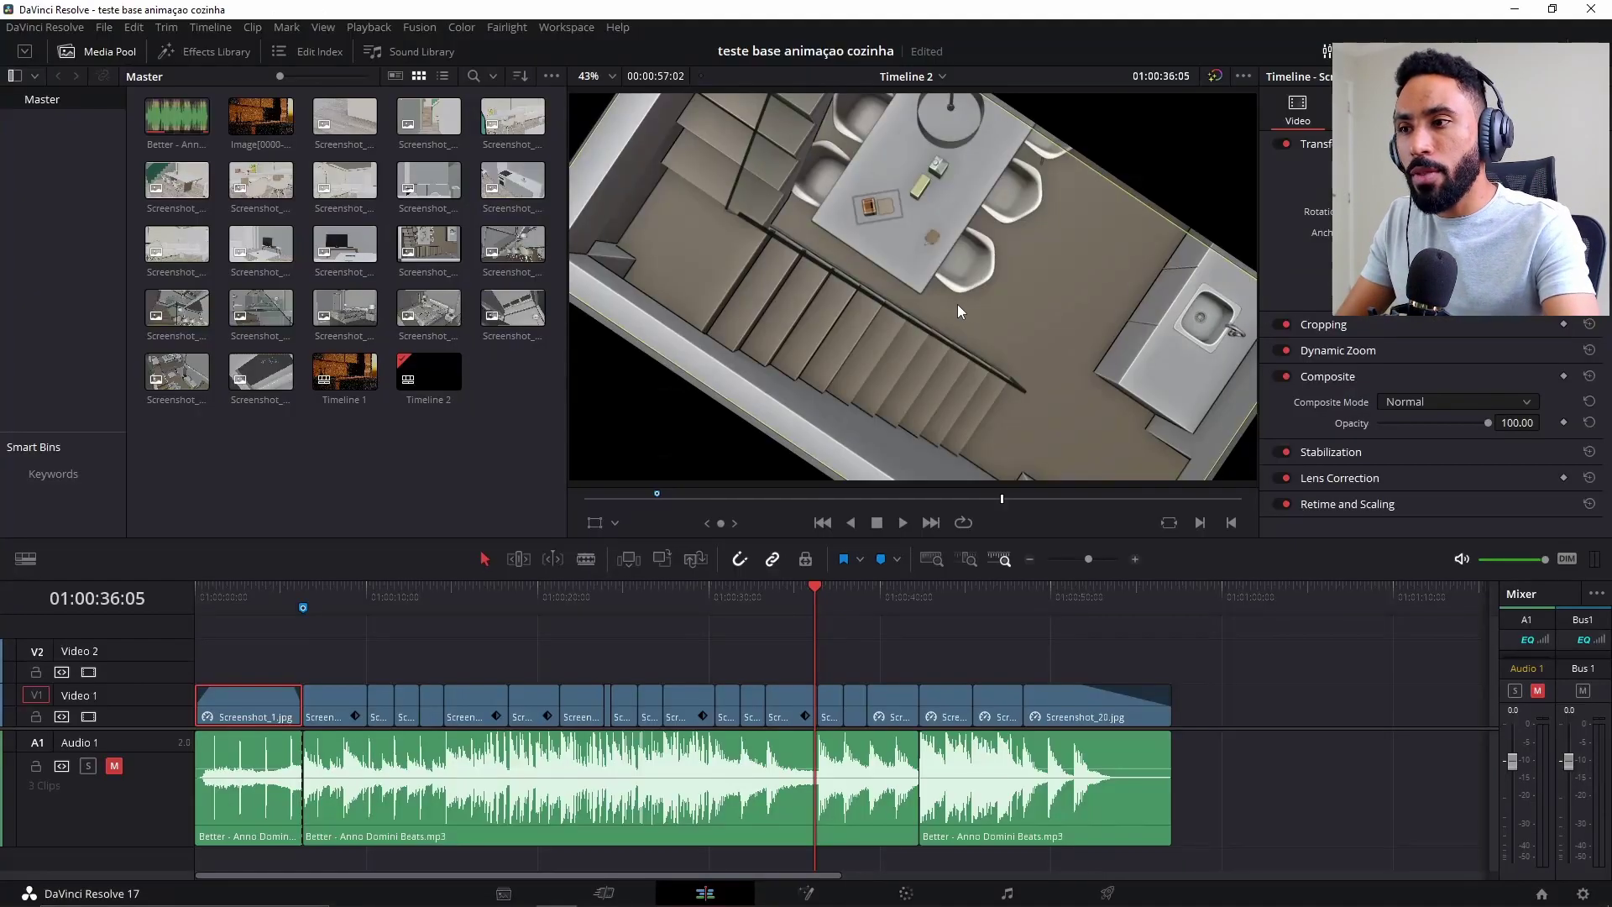
{"action": "left_click", "coordinate": [224, 599]}
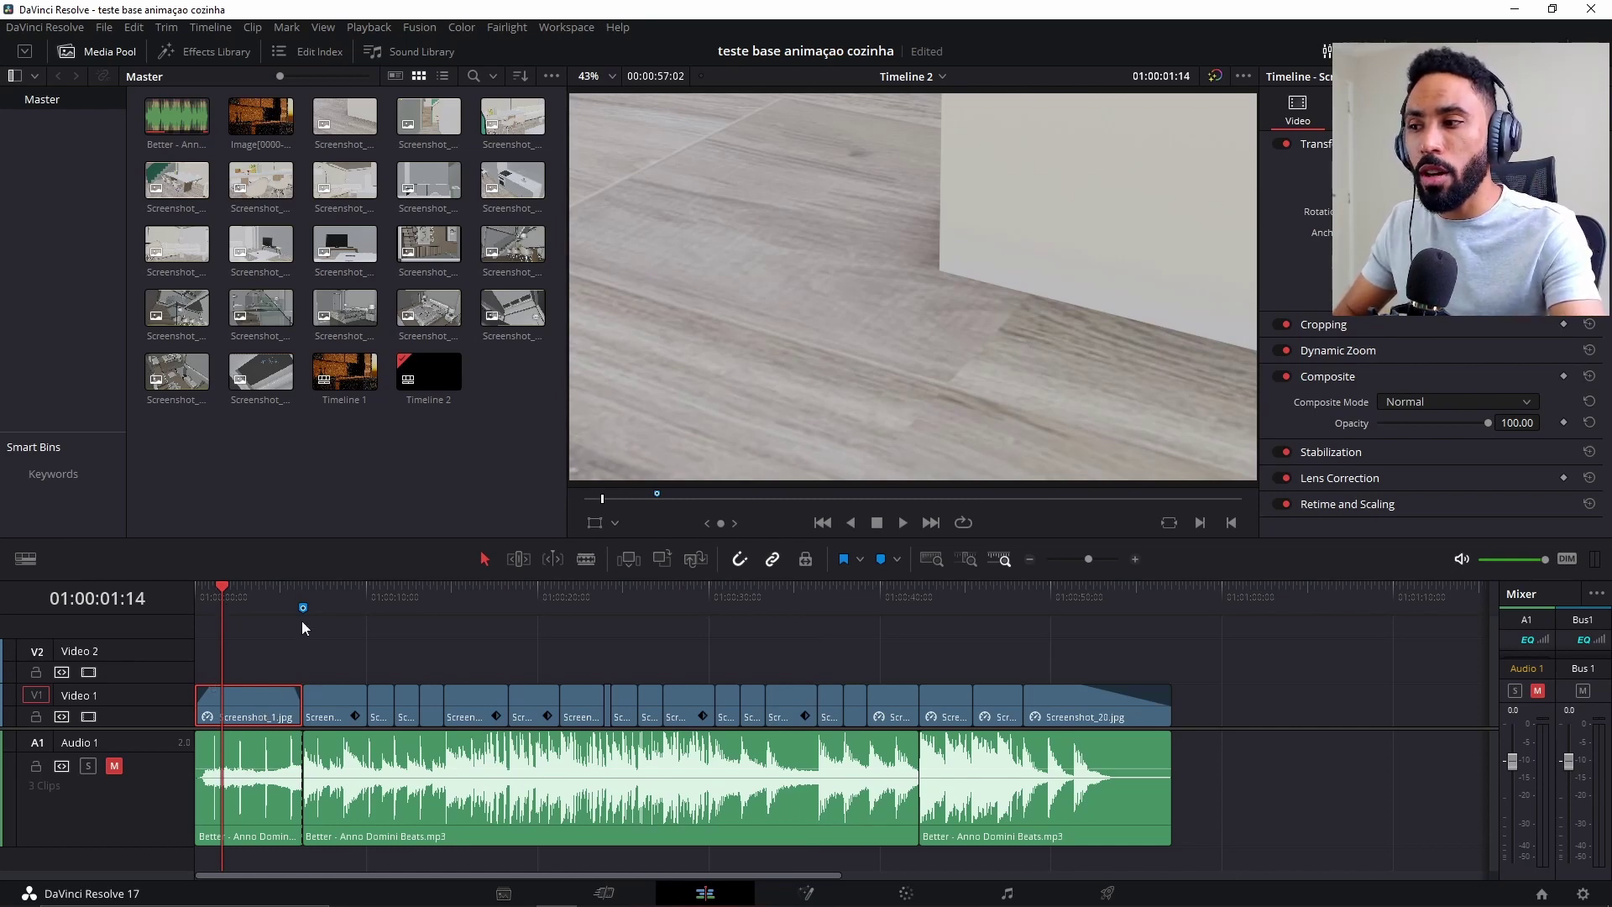
{"action": "left_click", "coordinate": [308, 588]}
{"action": "left_click", "coordinate": [335, 585]}
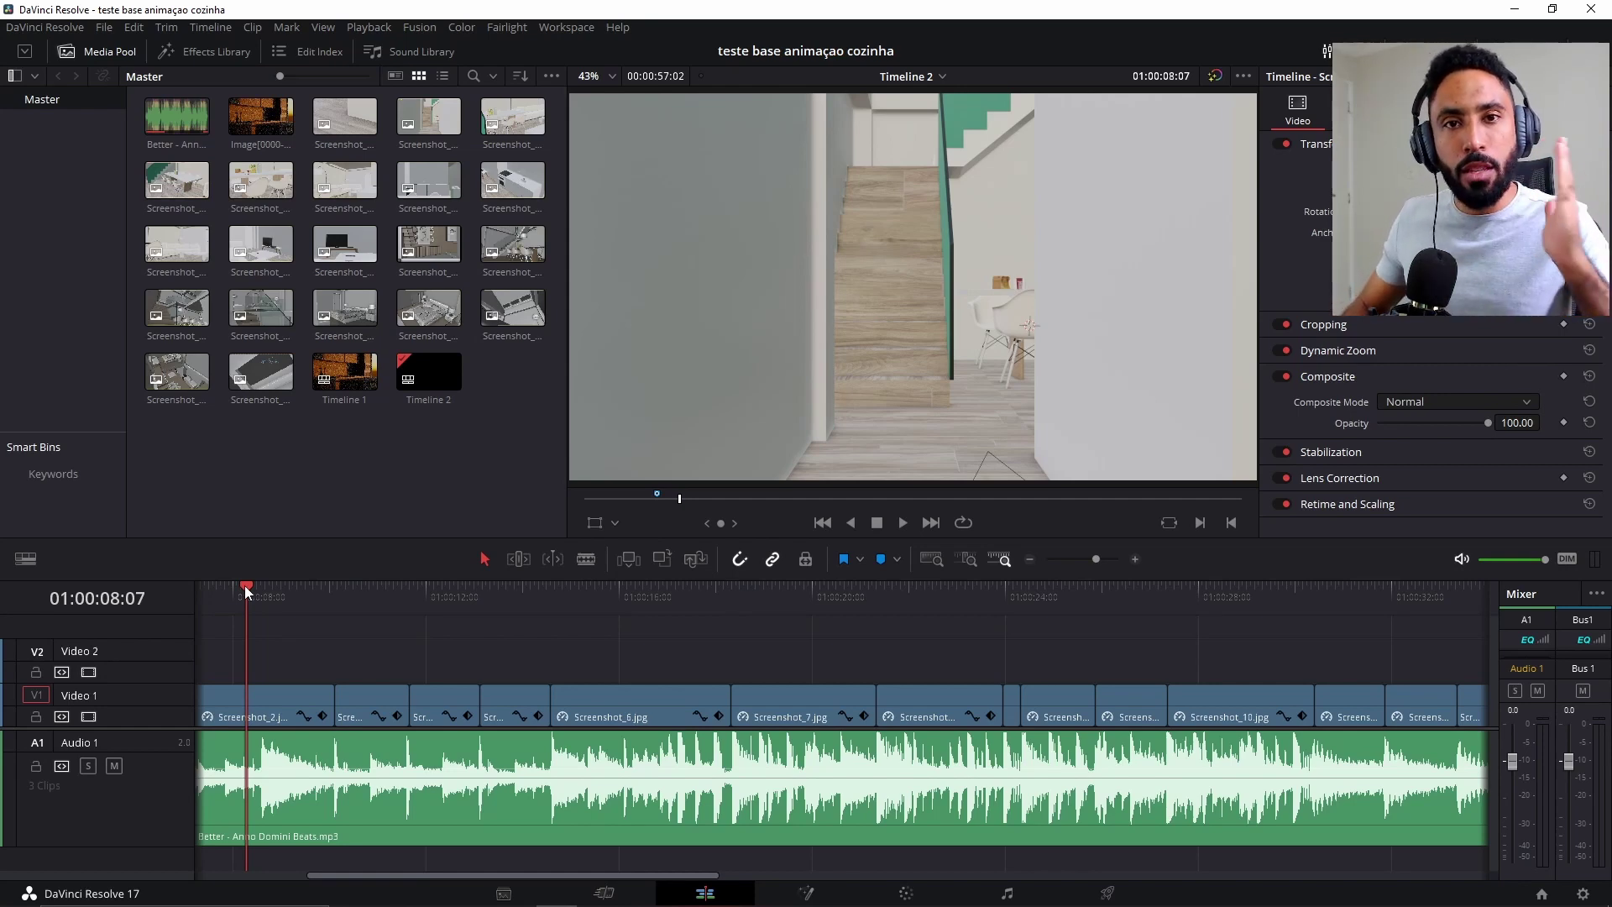
Step: Play the animatic with its music twice from the staircase shot, through the dining and living room shots to about 01:00:18
{"action": "key", "text": "space"}
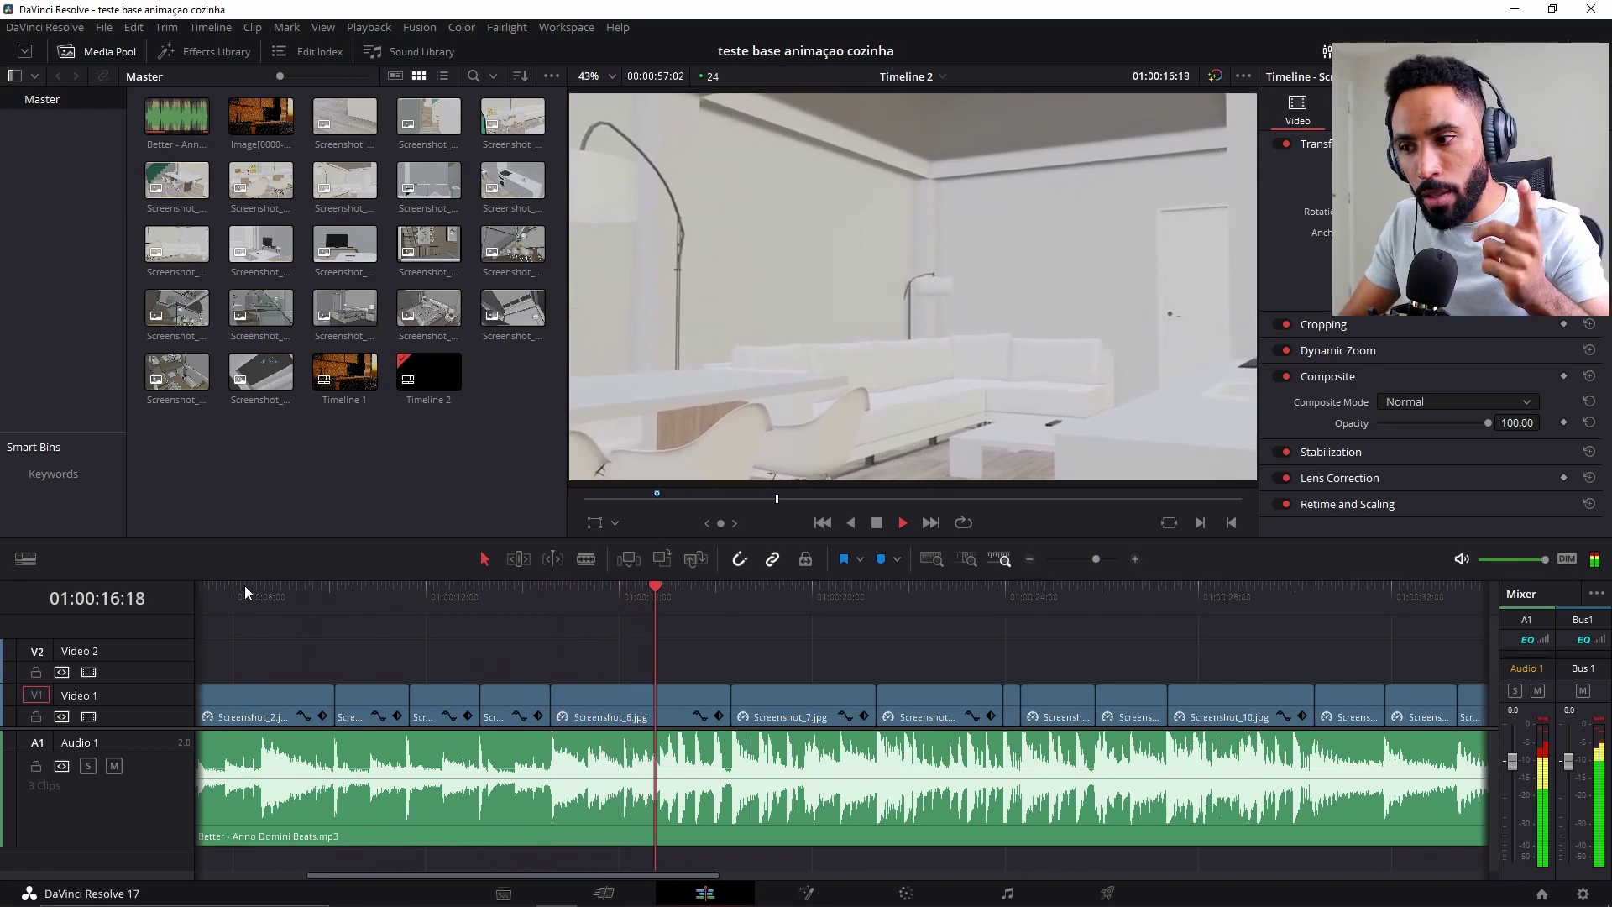
{"action": "key", "text": "space"}
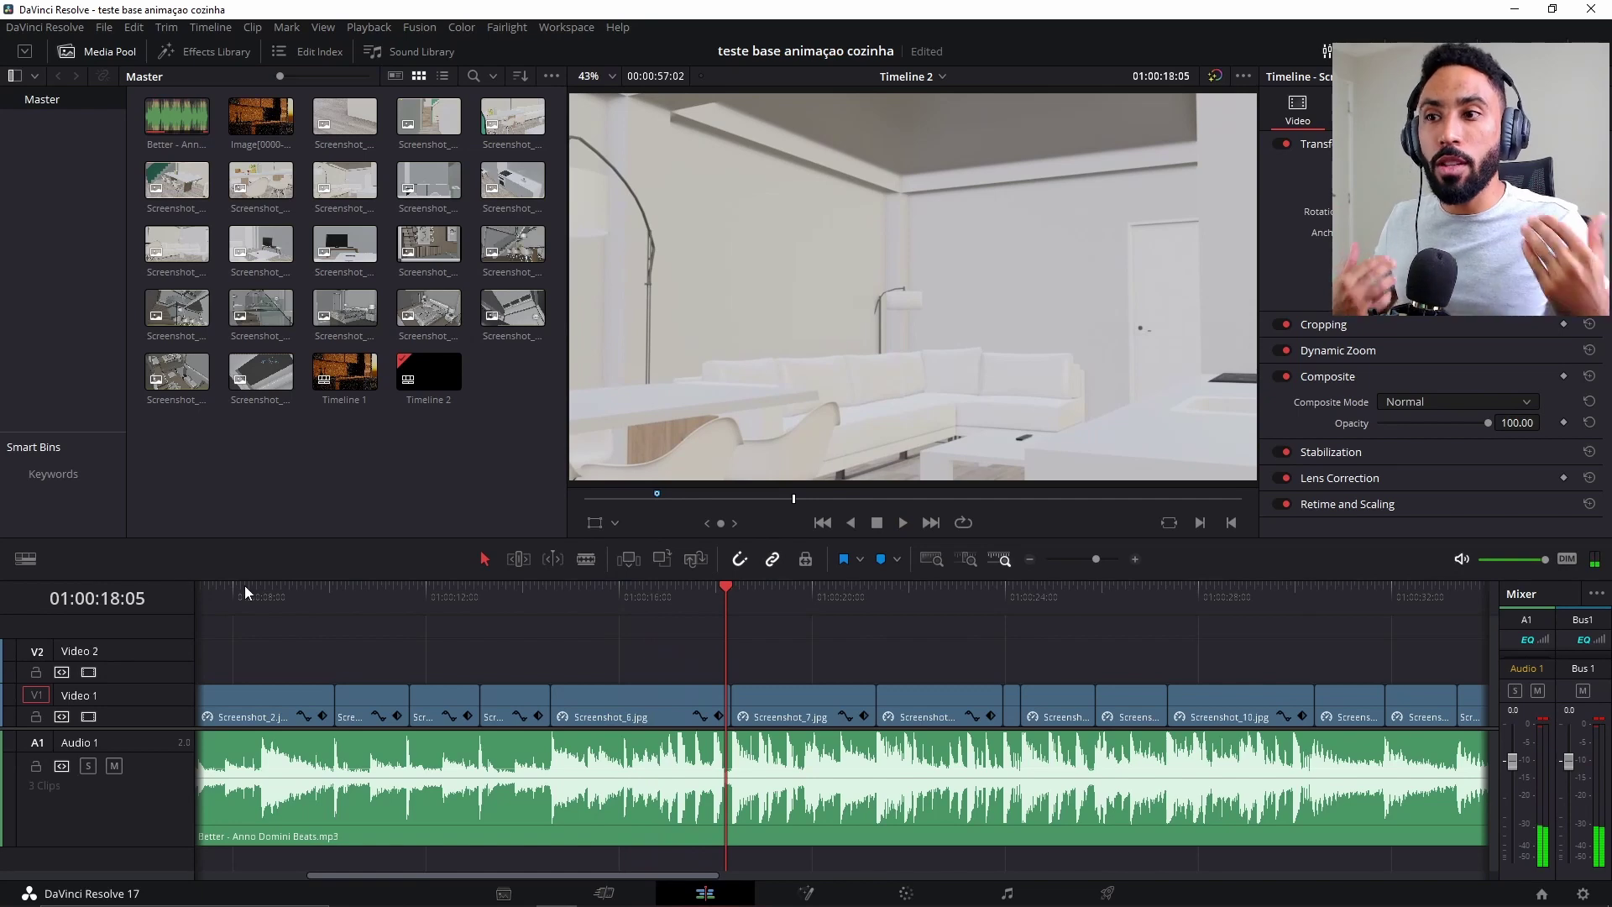
{"action": "left_click", "coordinate": [252, 589]}
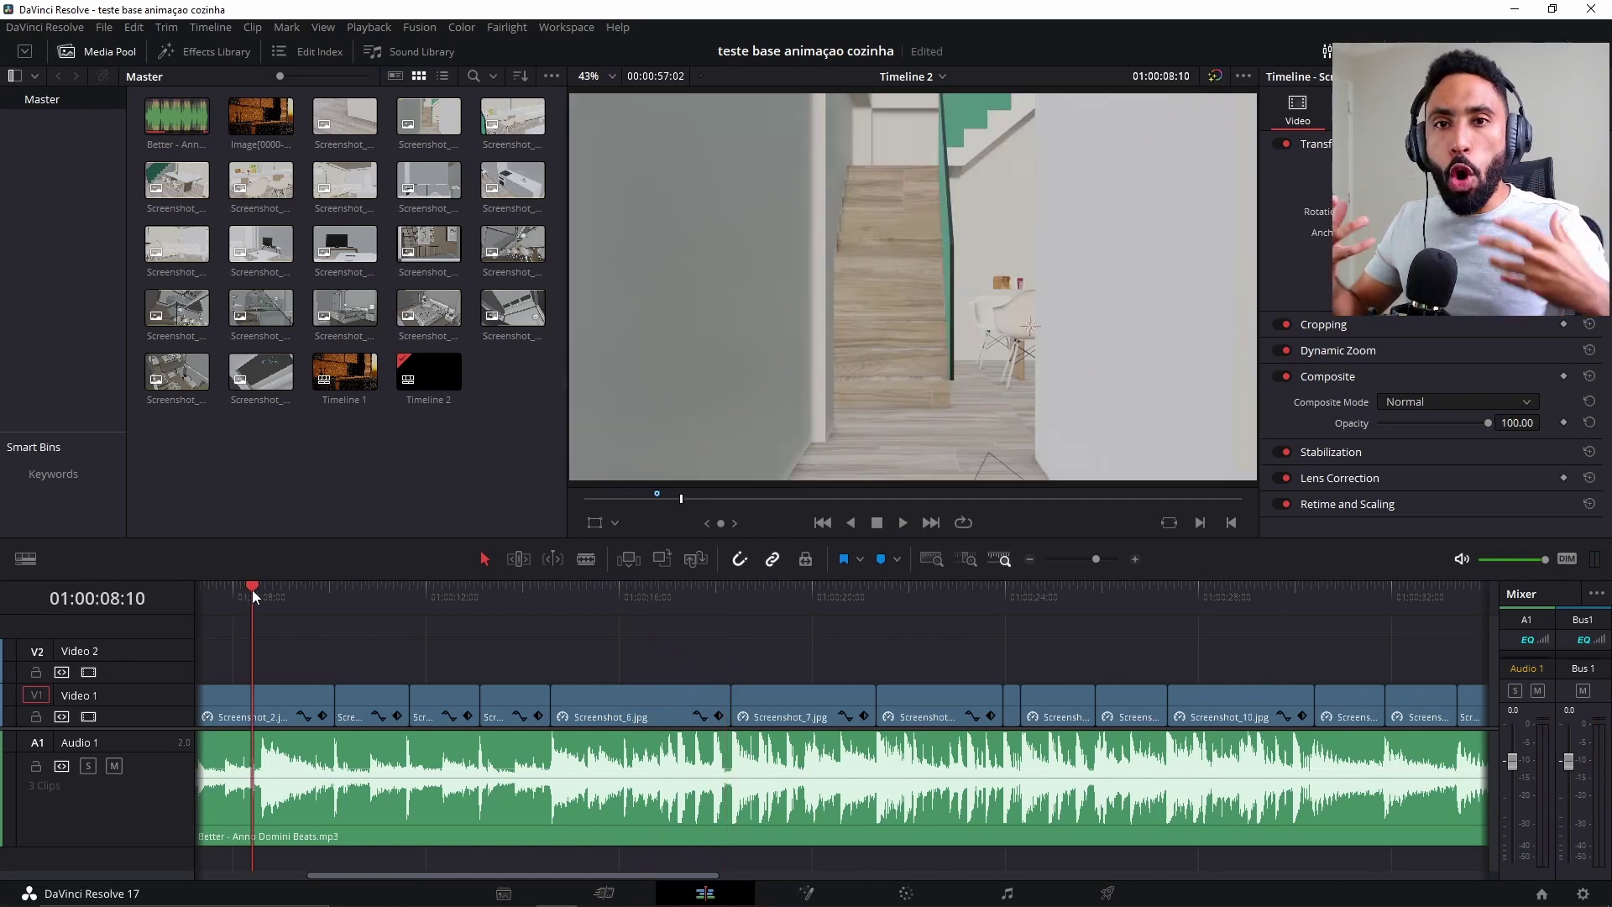
{"action": "key", "text": "space"}
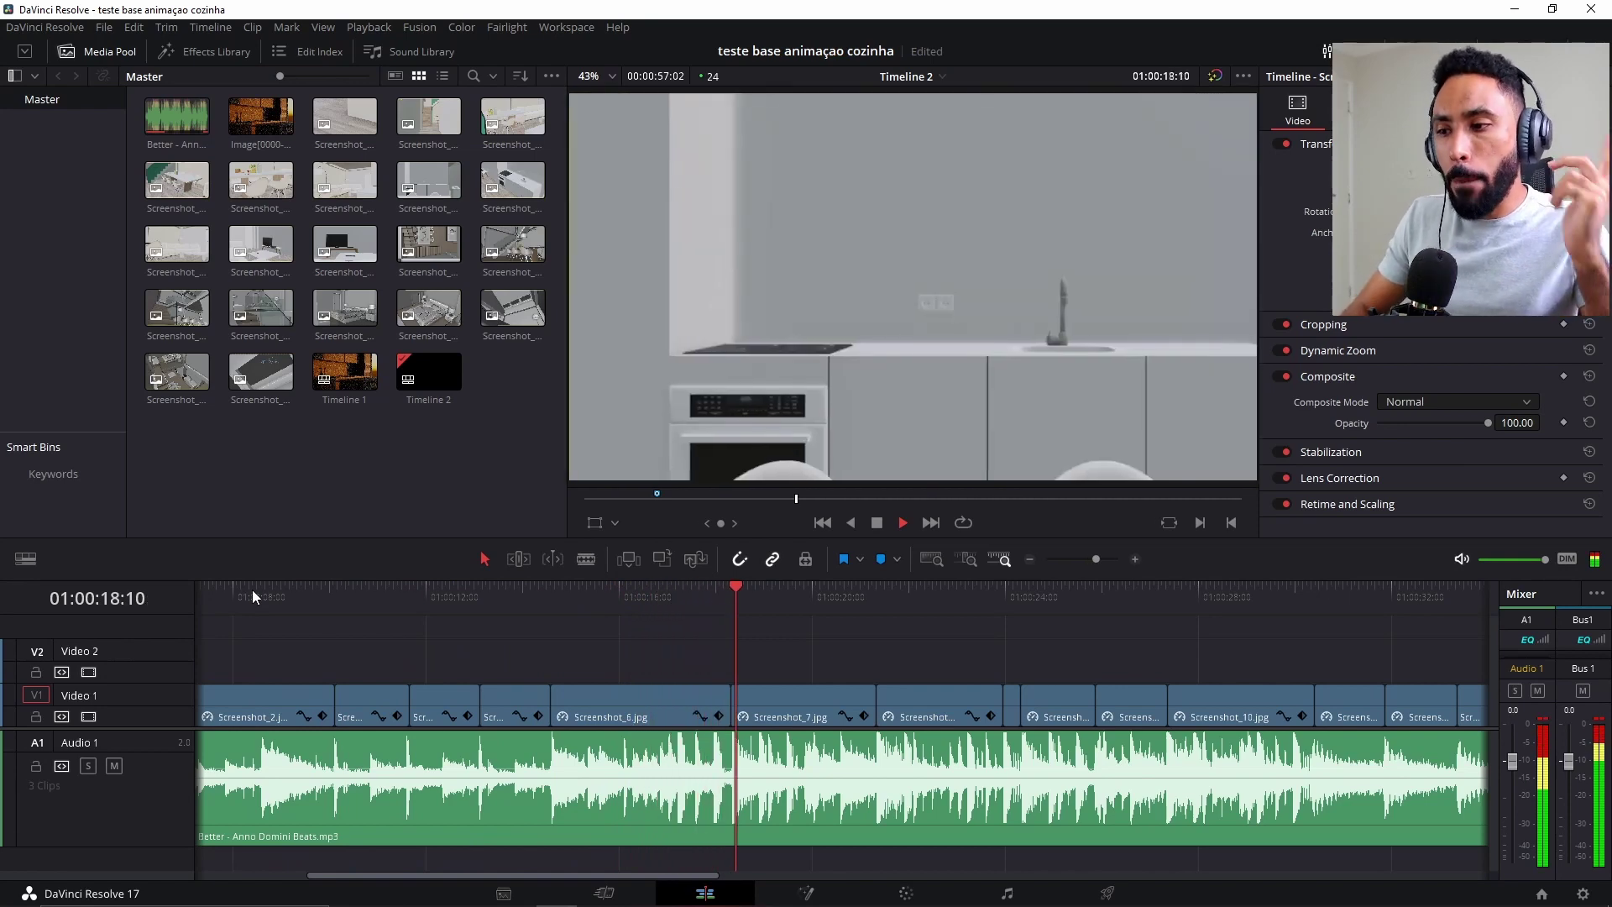
{"action": "key", "text": "space"}
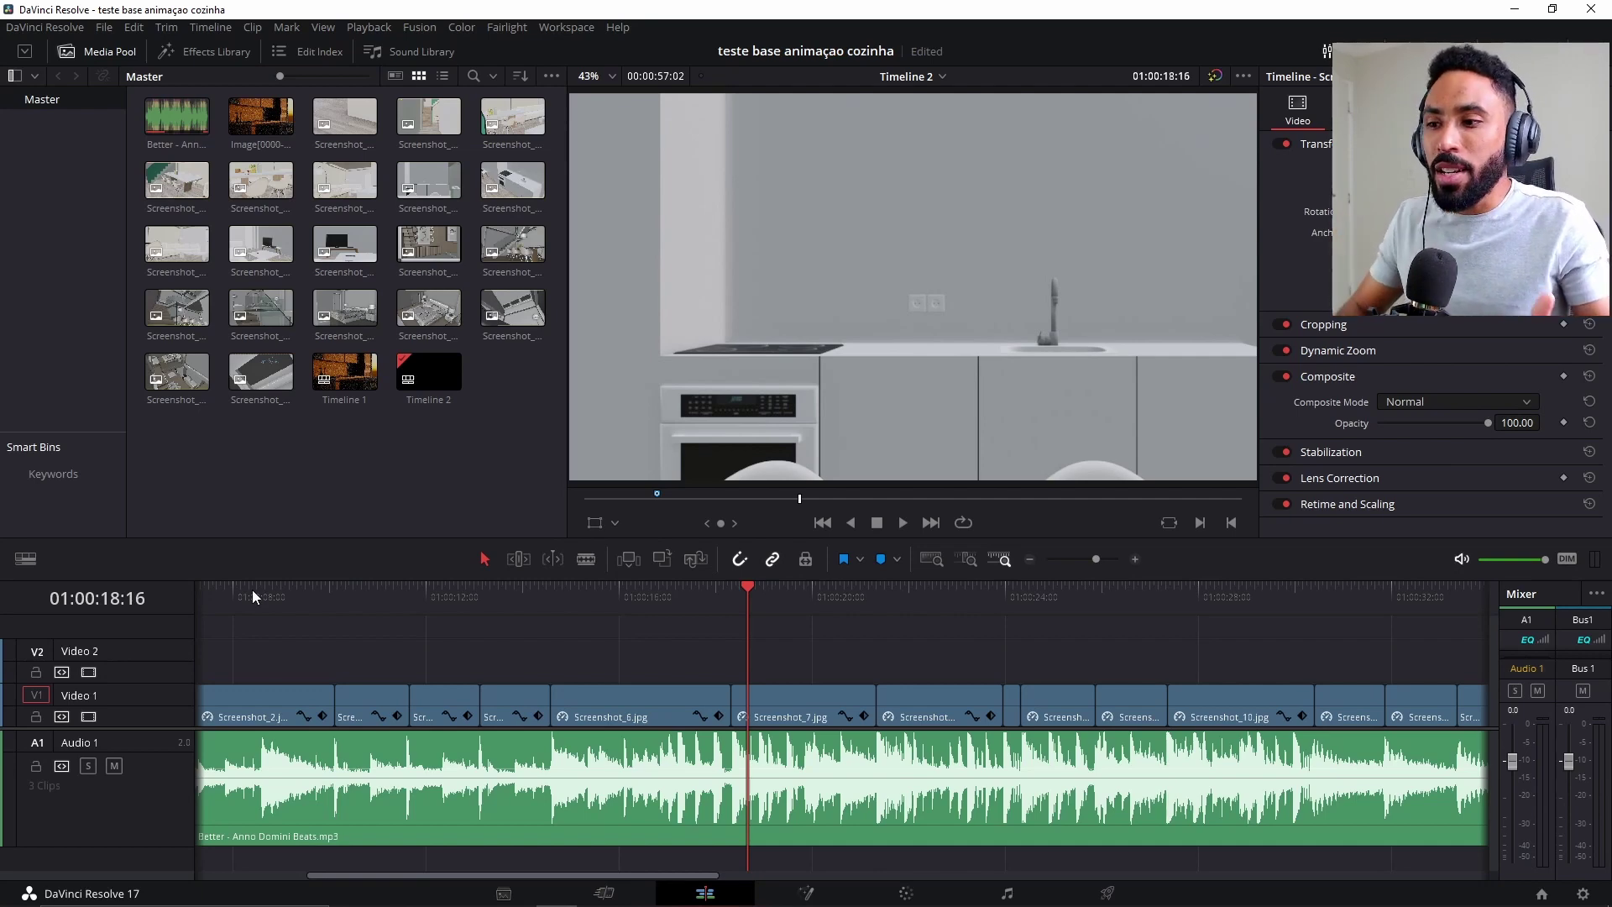
Step: Go back and forth between the dining table shots at 01:00:10:03, 01:00:11:16 and 01:00:13:03 to examine where the cuts fall
{"action": "left_click", "coordinate": [309, 598]}
{"action": "key", "text": "space"}
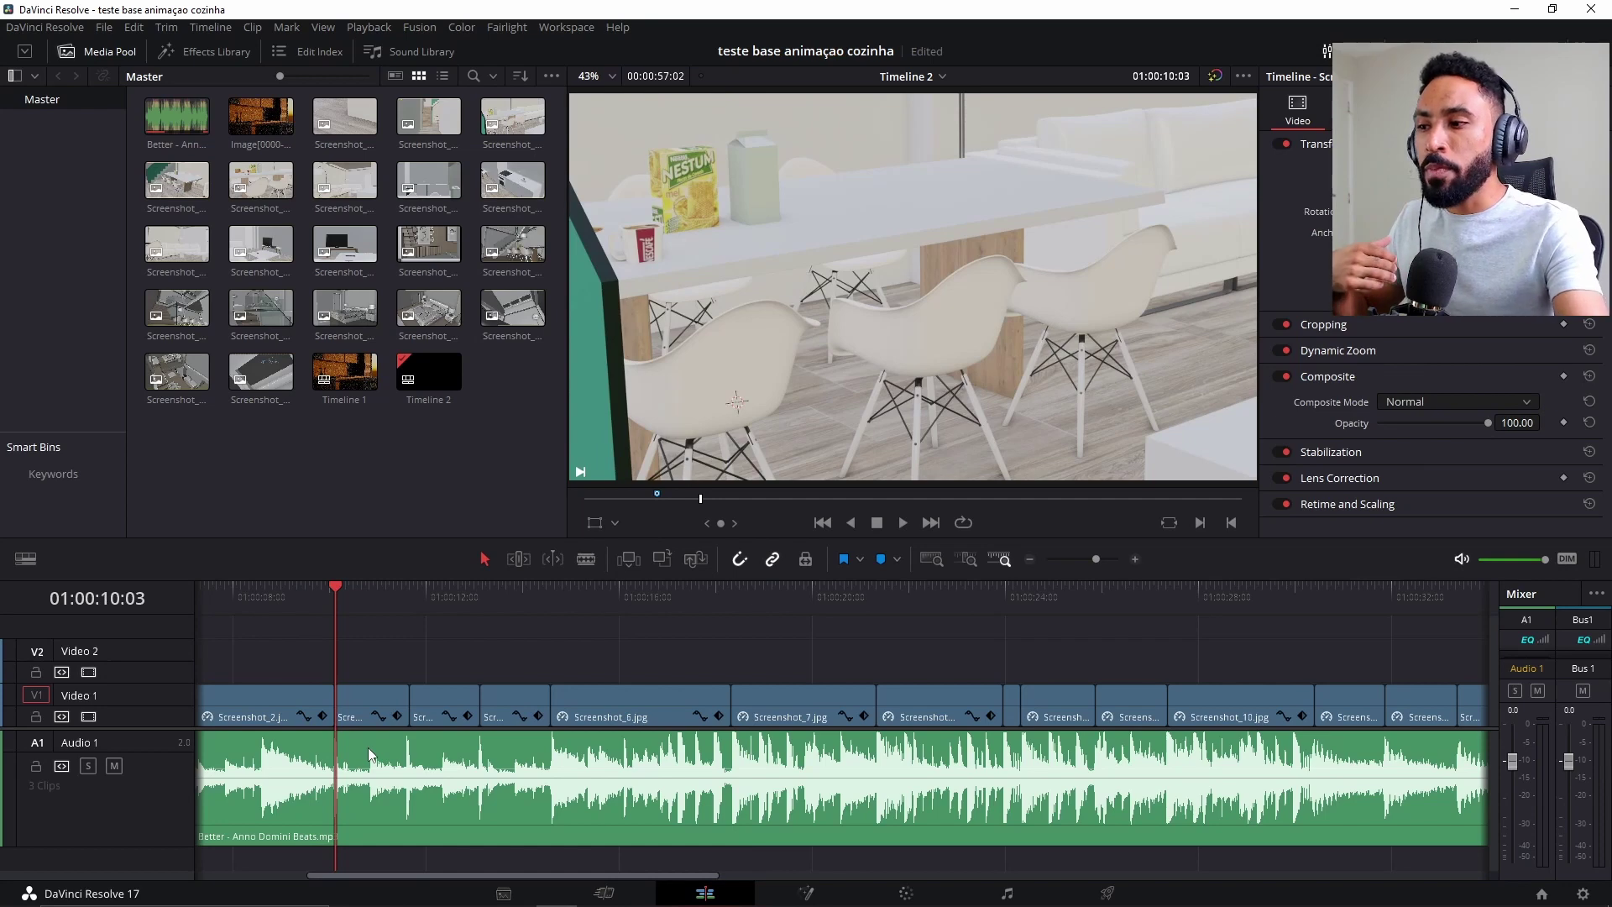
{"action": "left_click", "coordinate": [409, 596]}
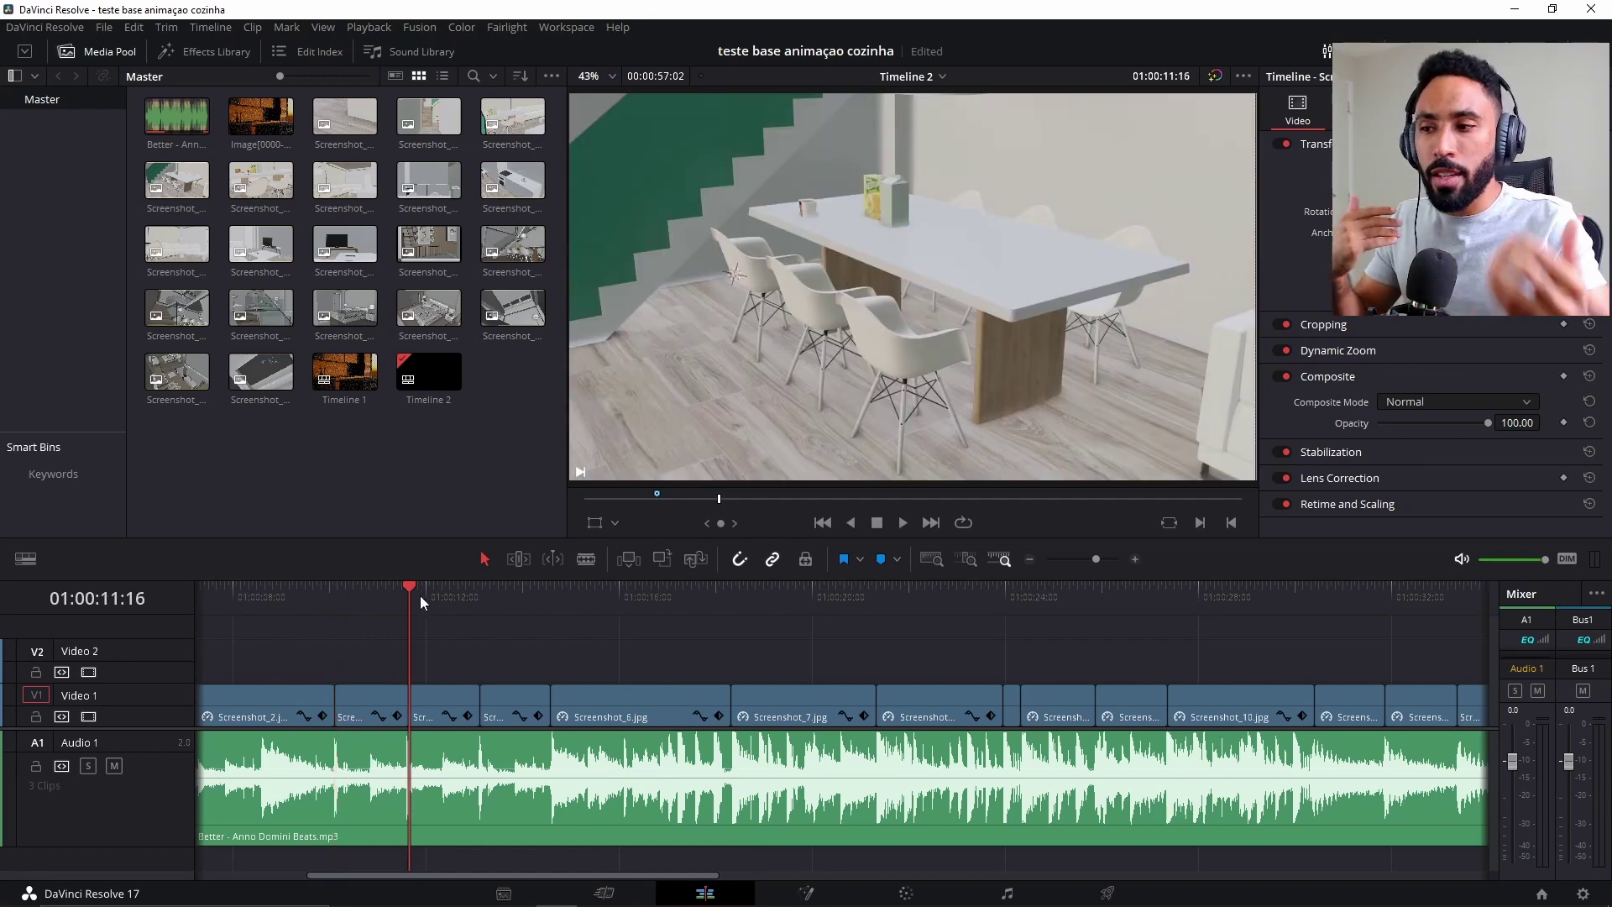
{"action": "key", "text": "Down"}
{"action": "key", "text": "Up"}
{"action": "key", "text": "Up"}
{"action": "key", "text": "Down"}
{"action": "key", "text": "Down"}
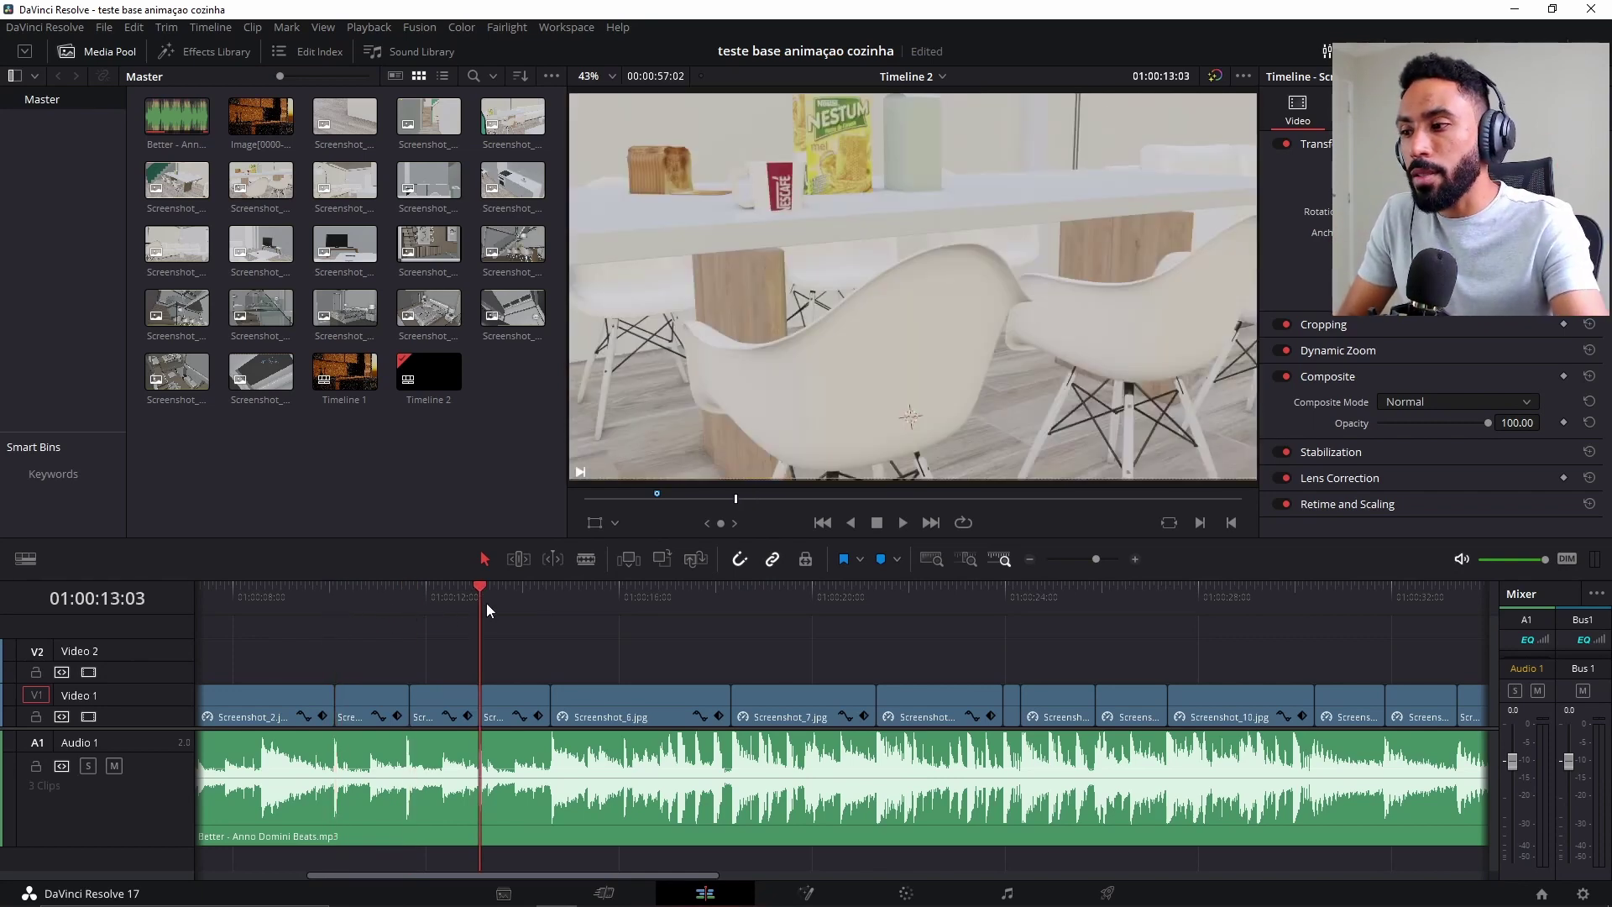
{"action": "key", "text": "Up"}
{"action": "key", "text": "Up"}
Step: Replay the sequence from 01:00:09:06 into the living room shot, and return to the staircase shot at 01:00:09:04
{"action": "left_click", "coordinate": [293, 598]}
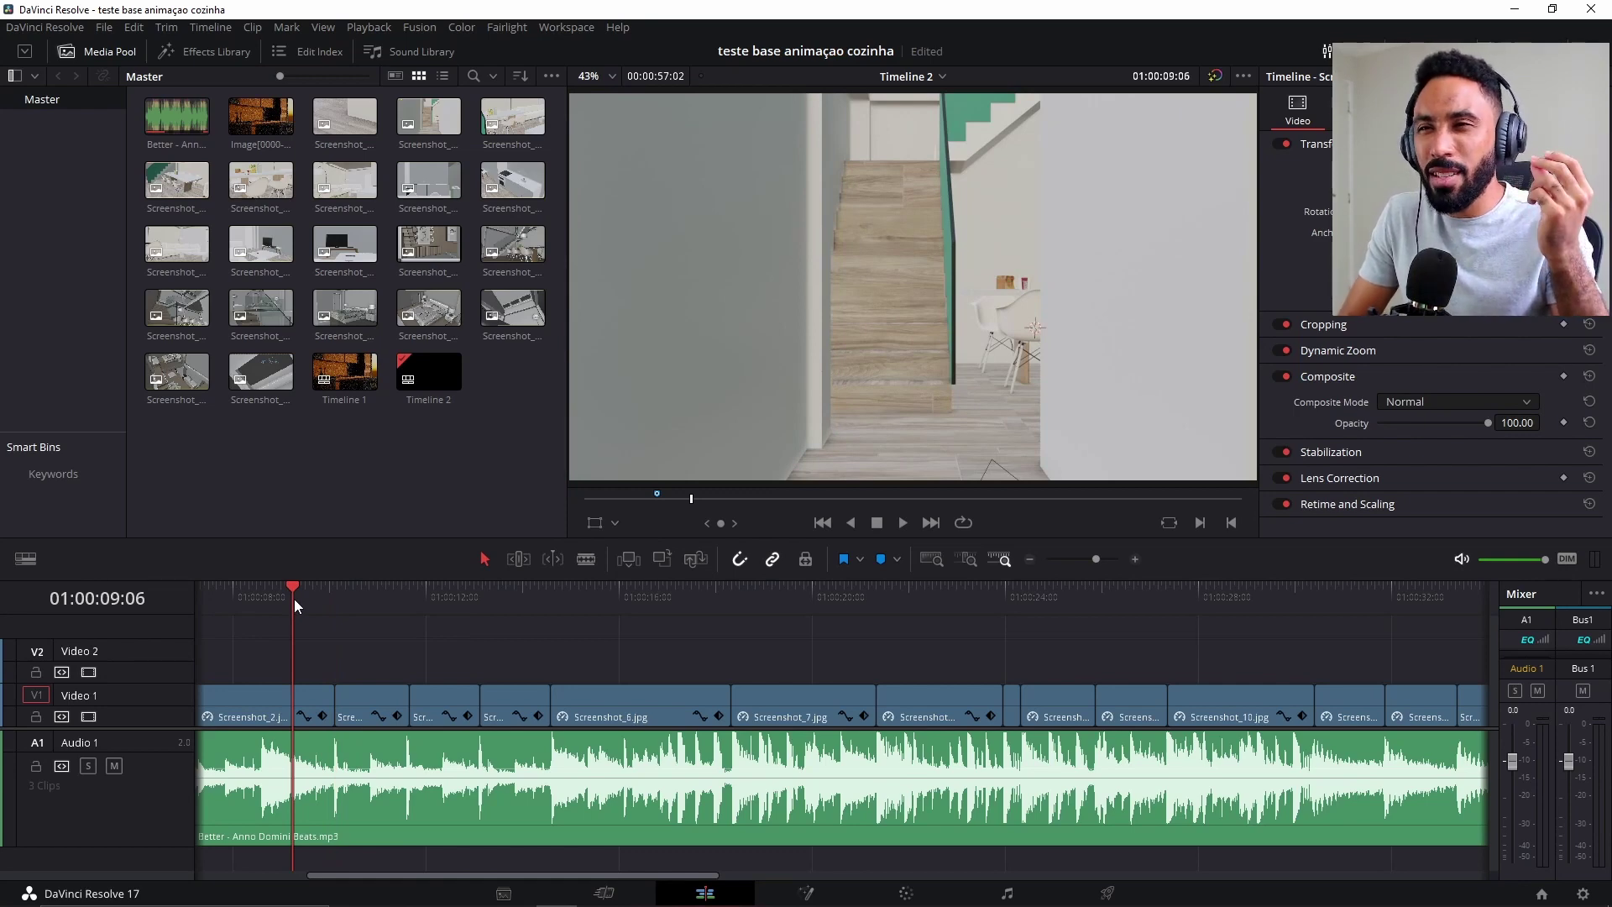
{"action": "key", "text": "space"}
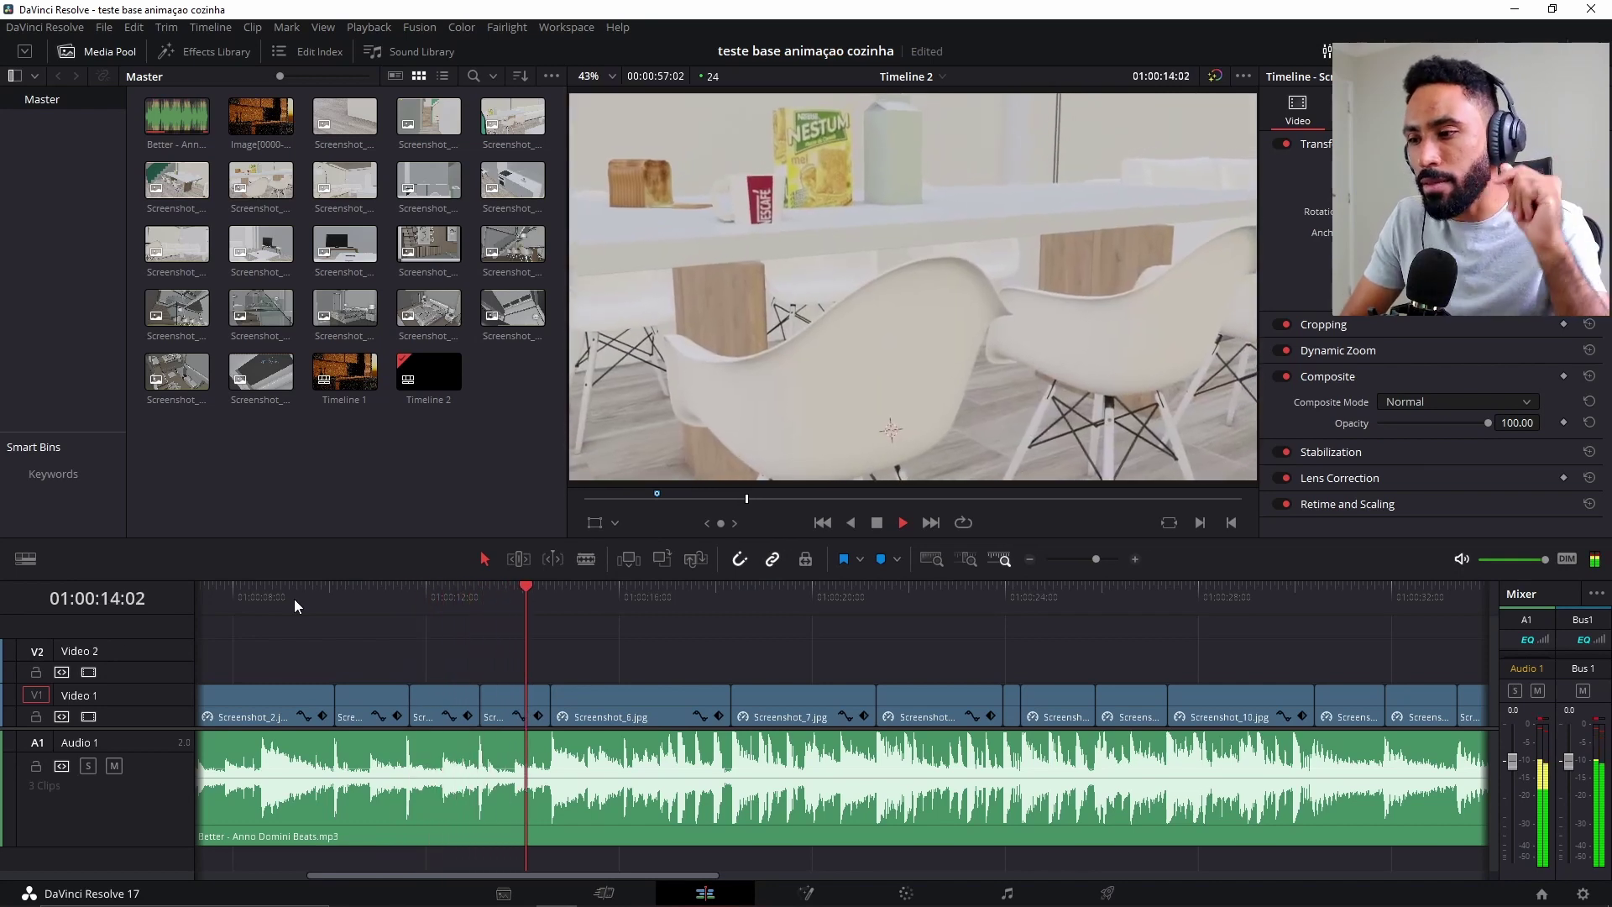
{"action": "key", "text": "space"}
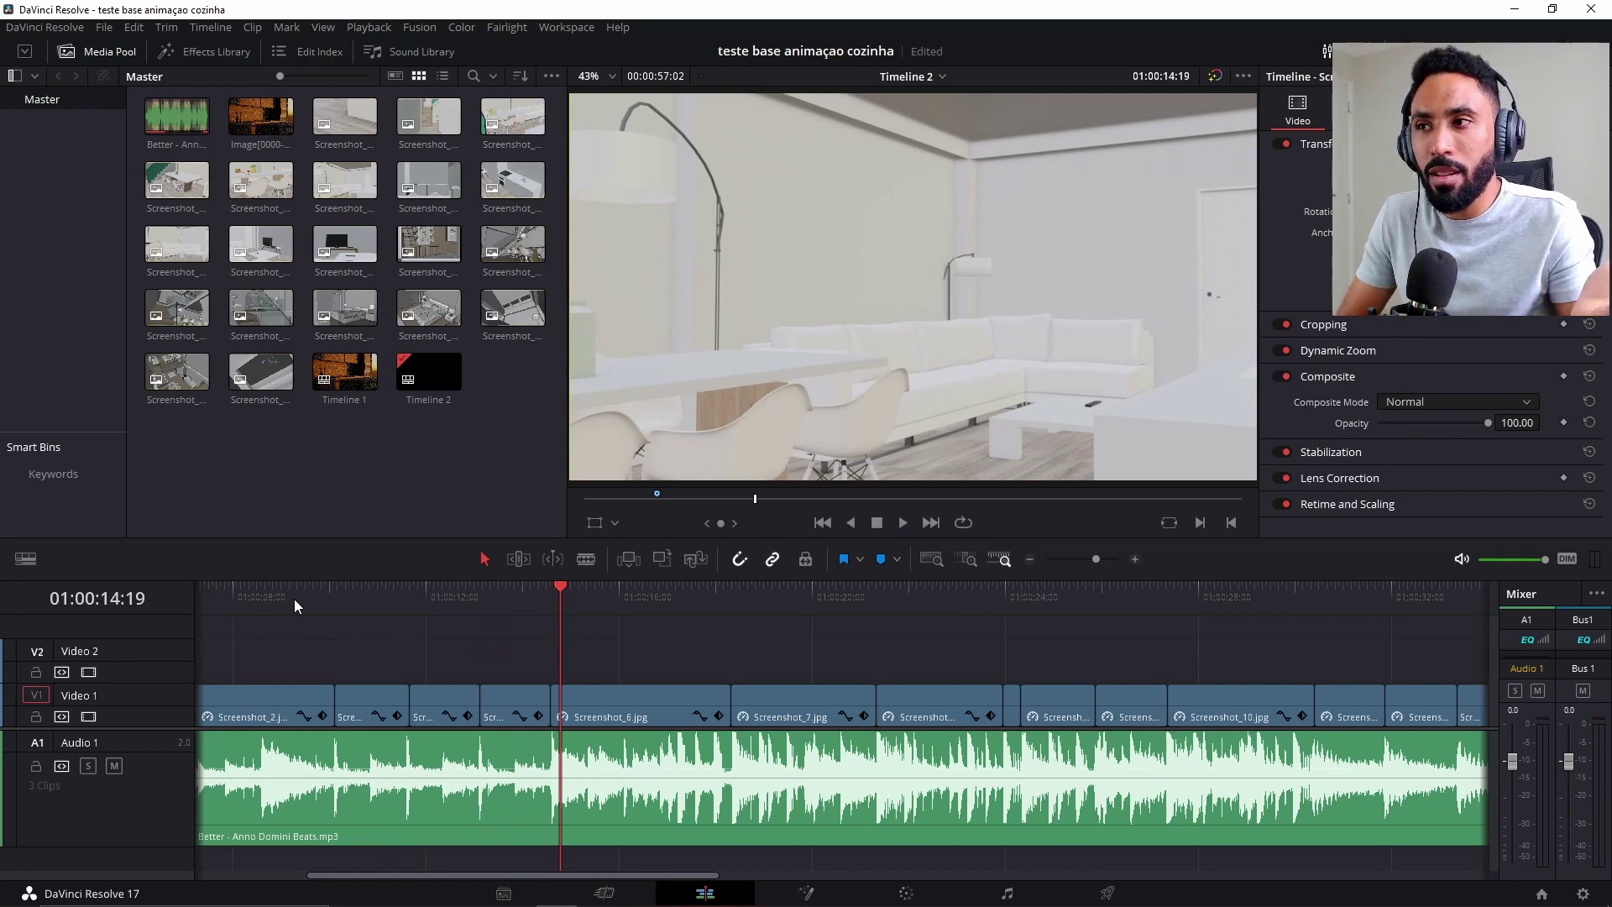
{"action": "key", "text": "space"}
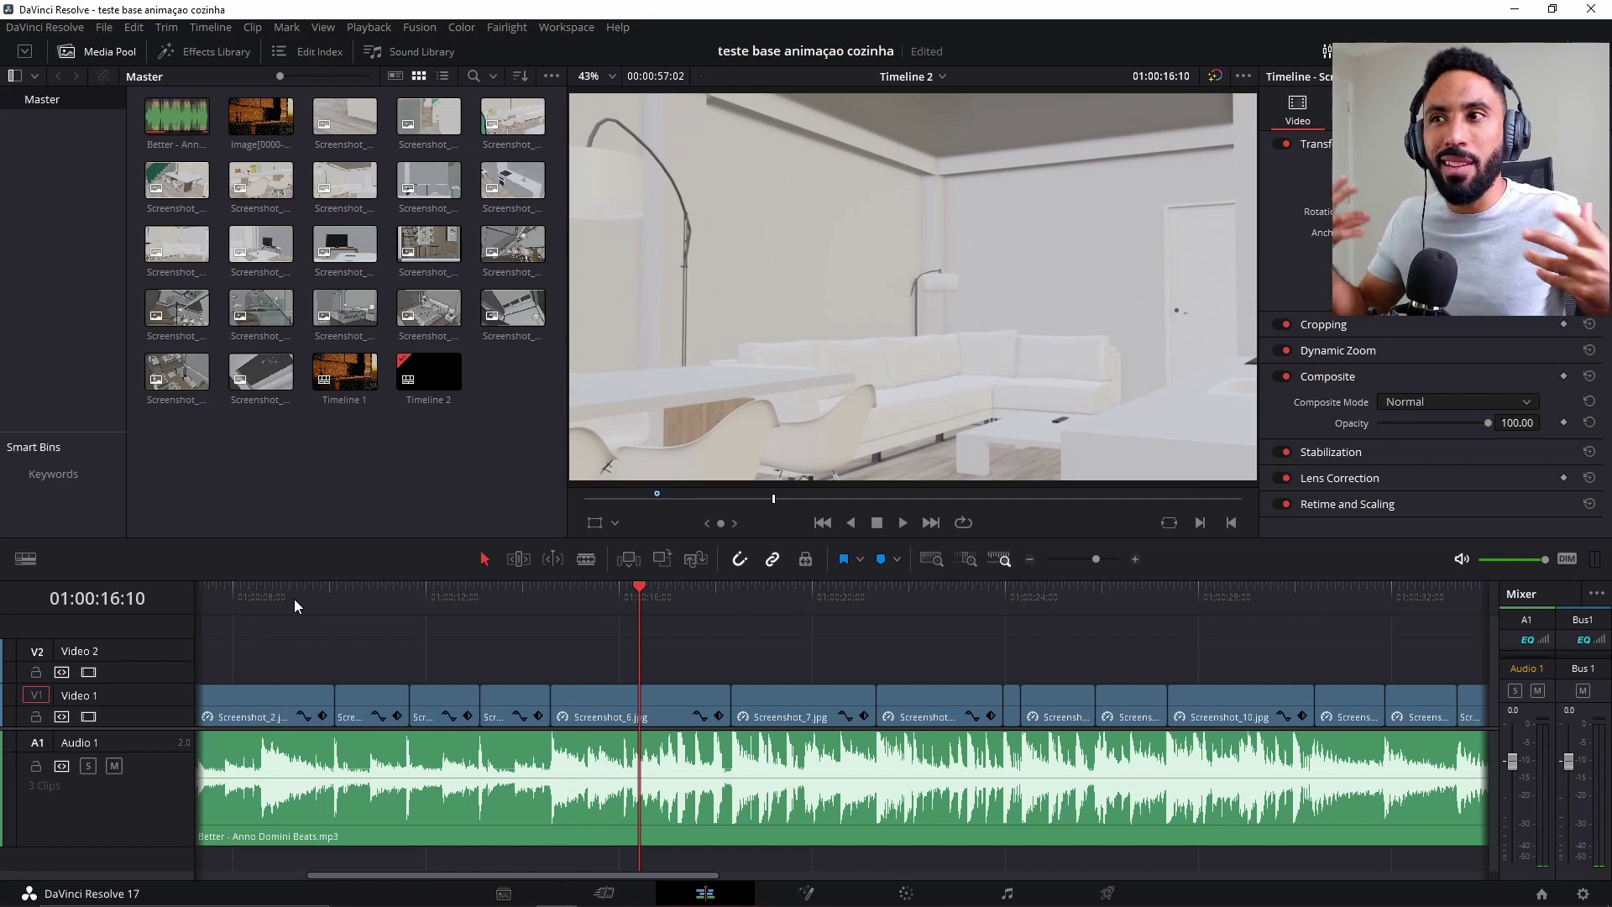
{"action": "left_click", "coordinate": [290, 593]}
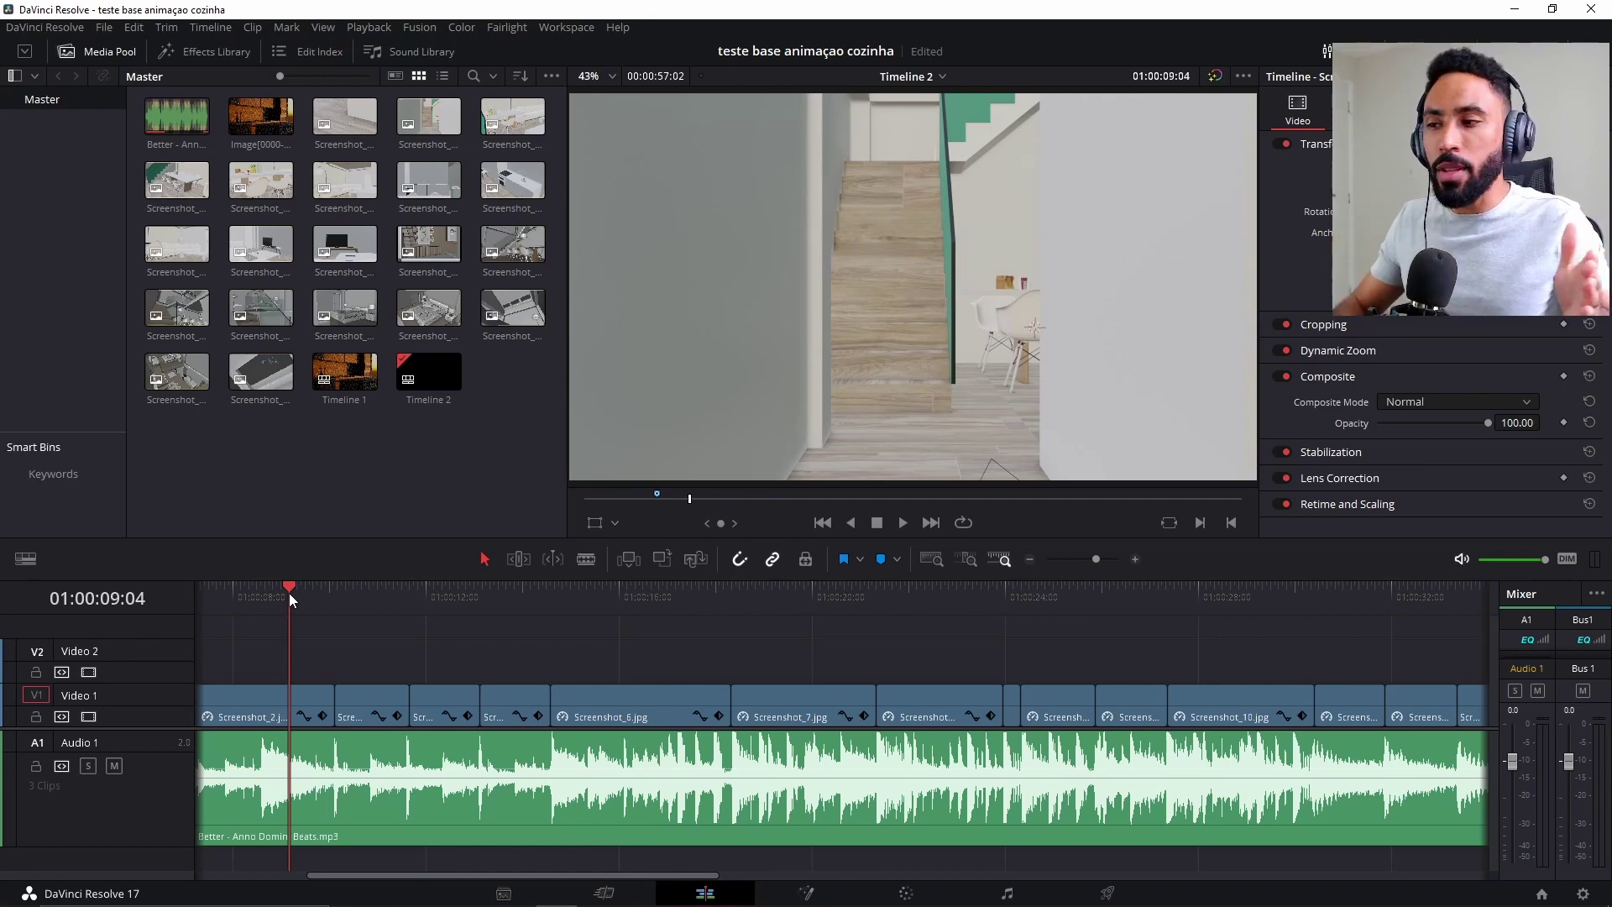
Step: Play the animatic with its music from the staircase shot at 01:00:09:04 through the kitchen shots to the sofa shot at 01:00:24:16
{"action": "key", "text": "space"}
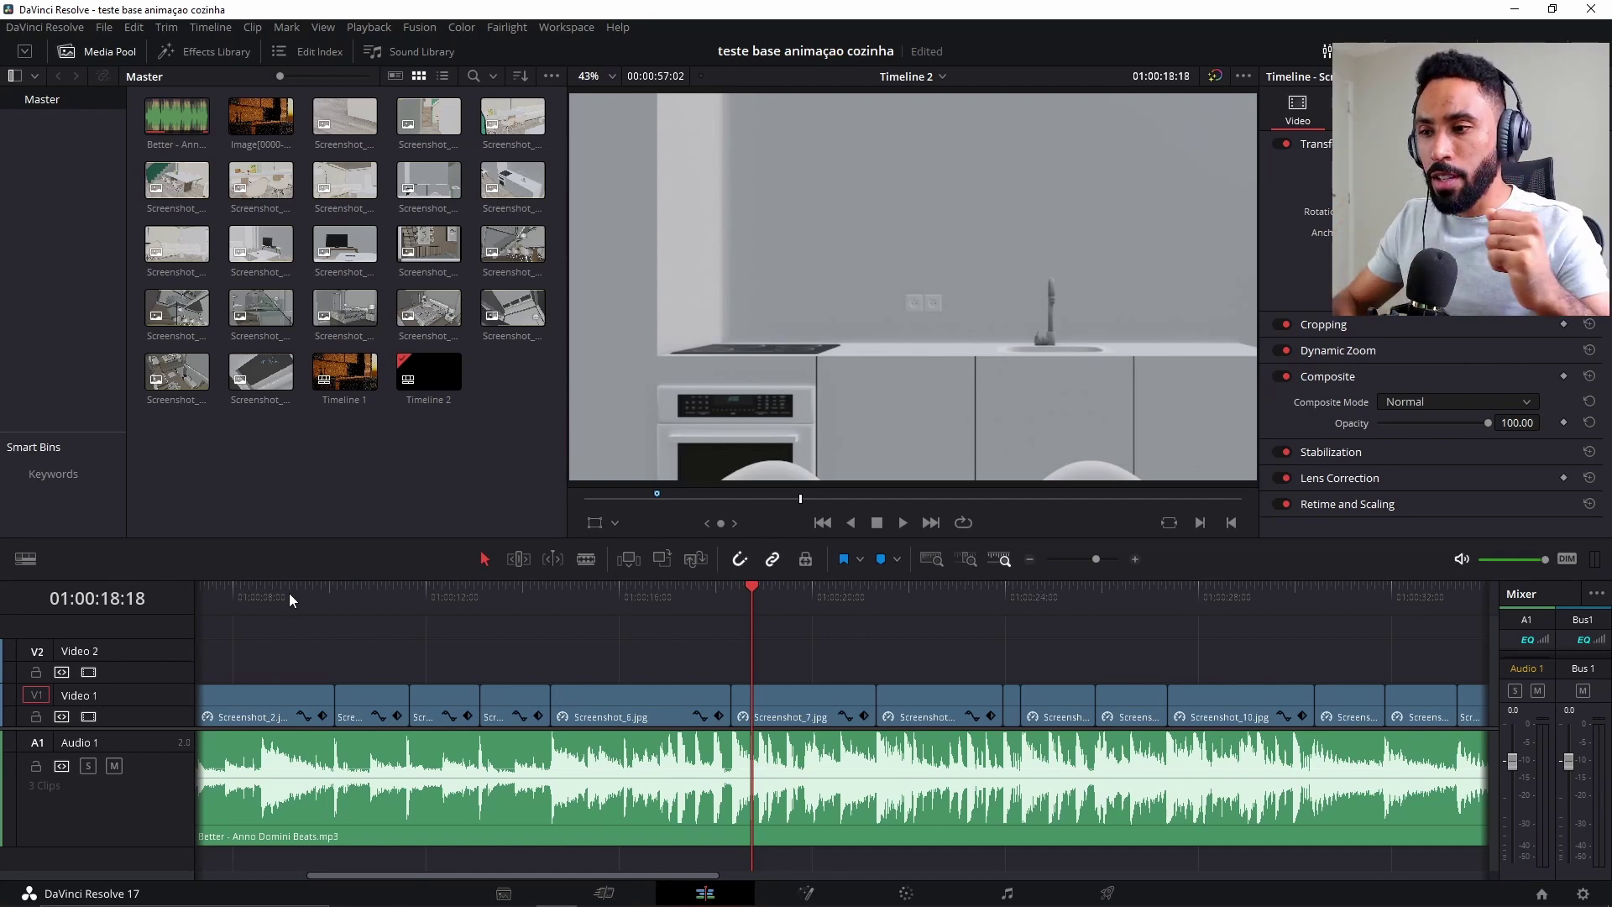
{"action": "key", "text": "space"}
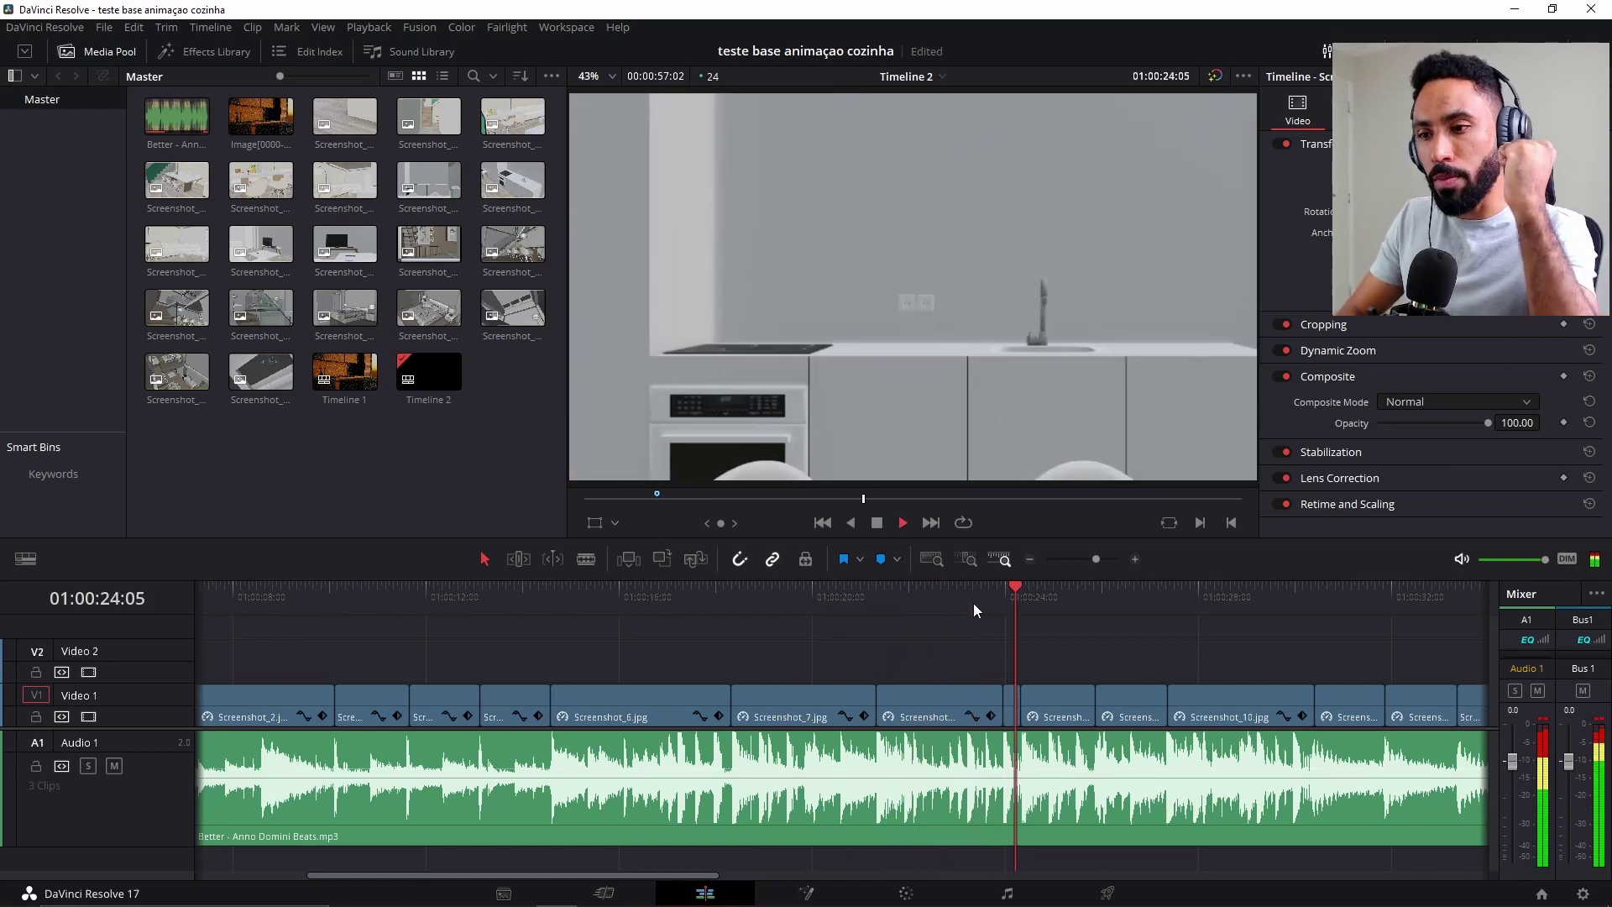
{"action": "key", "text": "space"}
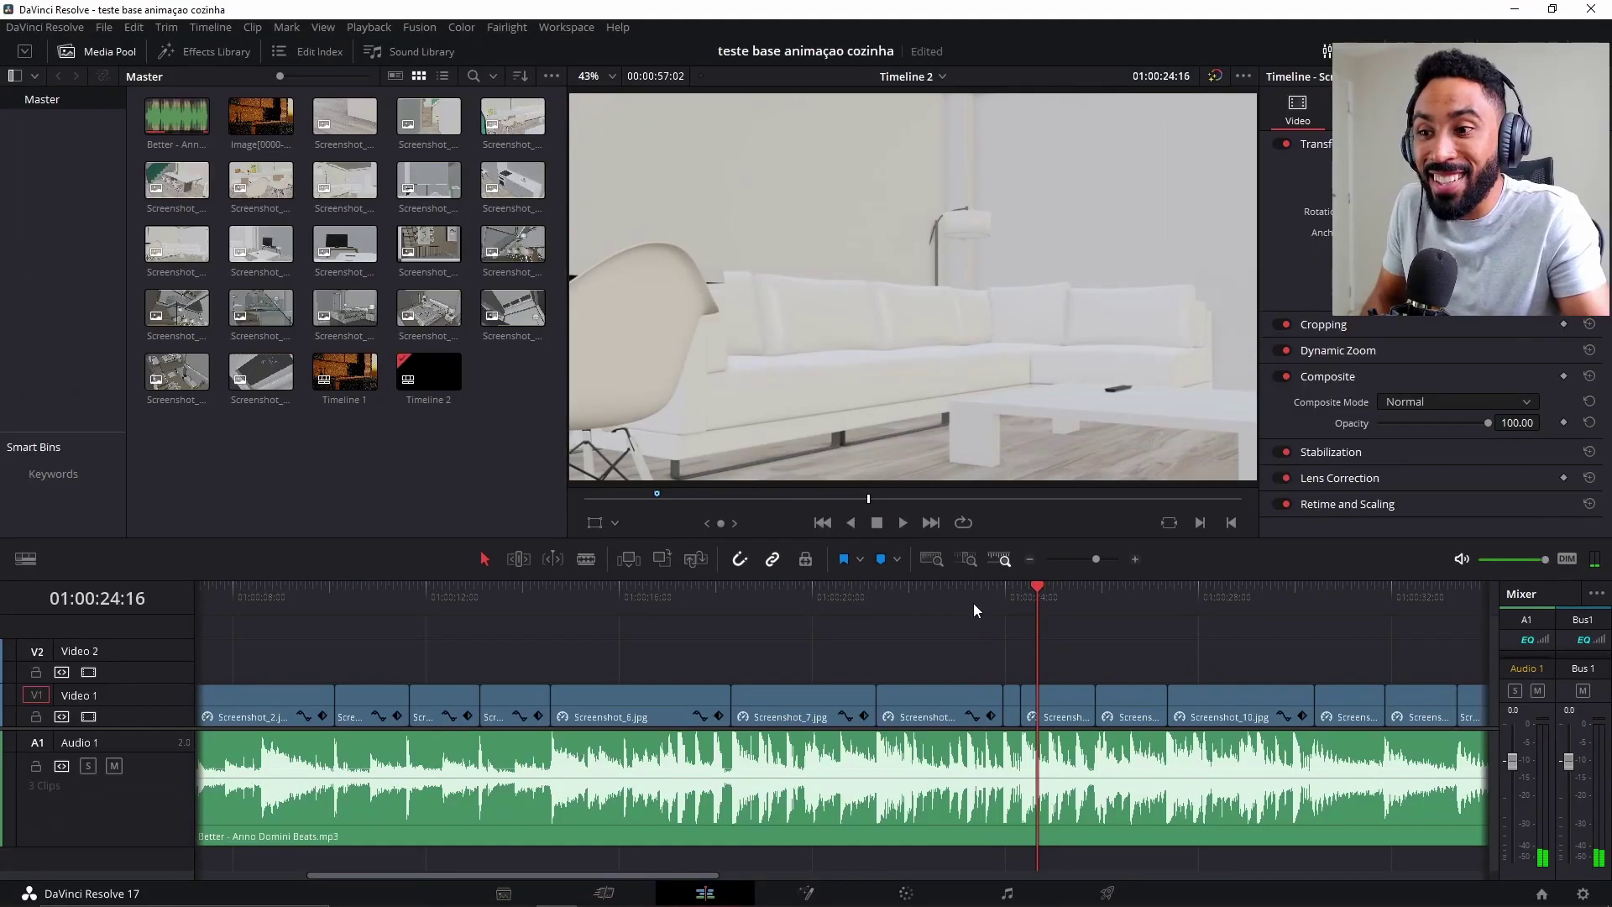
Step: Replay the cut from the kitchen shot into the sofa shot, starting at about 01:00:23 and continuing into the TV shot around 01:00:28
{"action": "left_click", "coordinate": [973, 602]}
{"action": "key", "text": "space"}
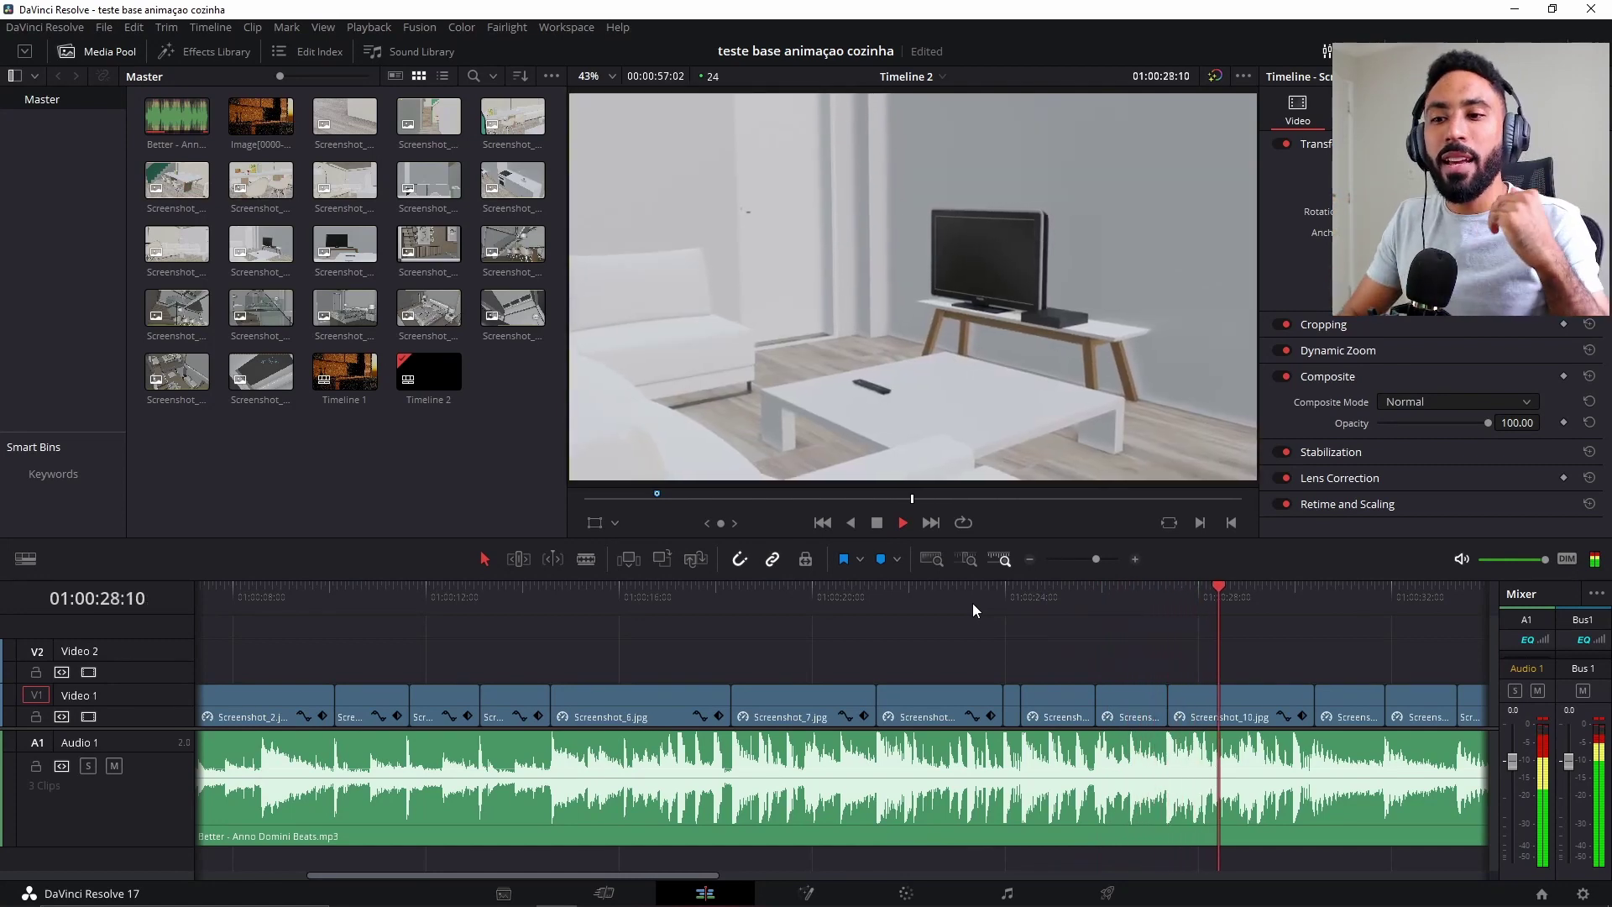
{"action": "key", "text": "space"}
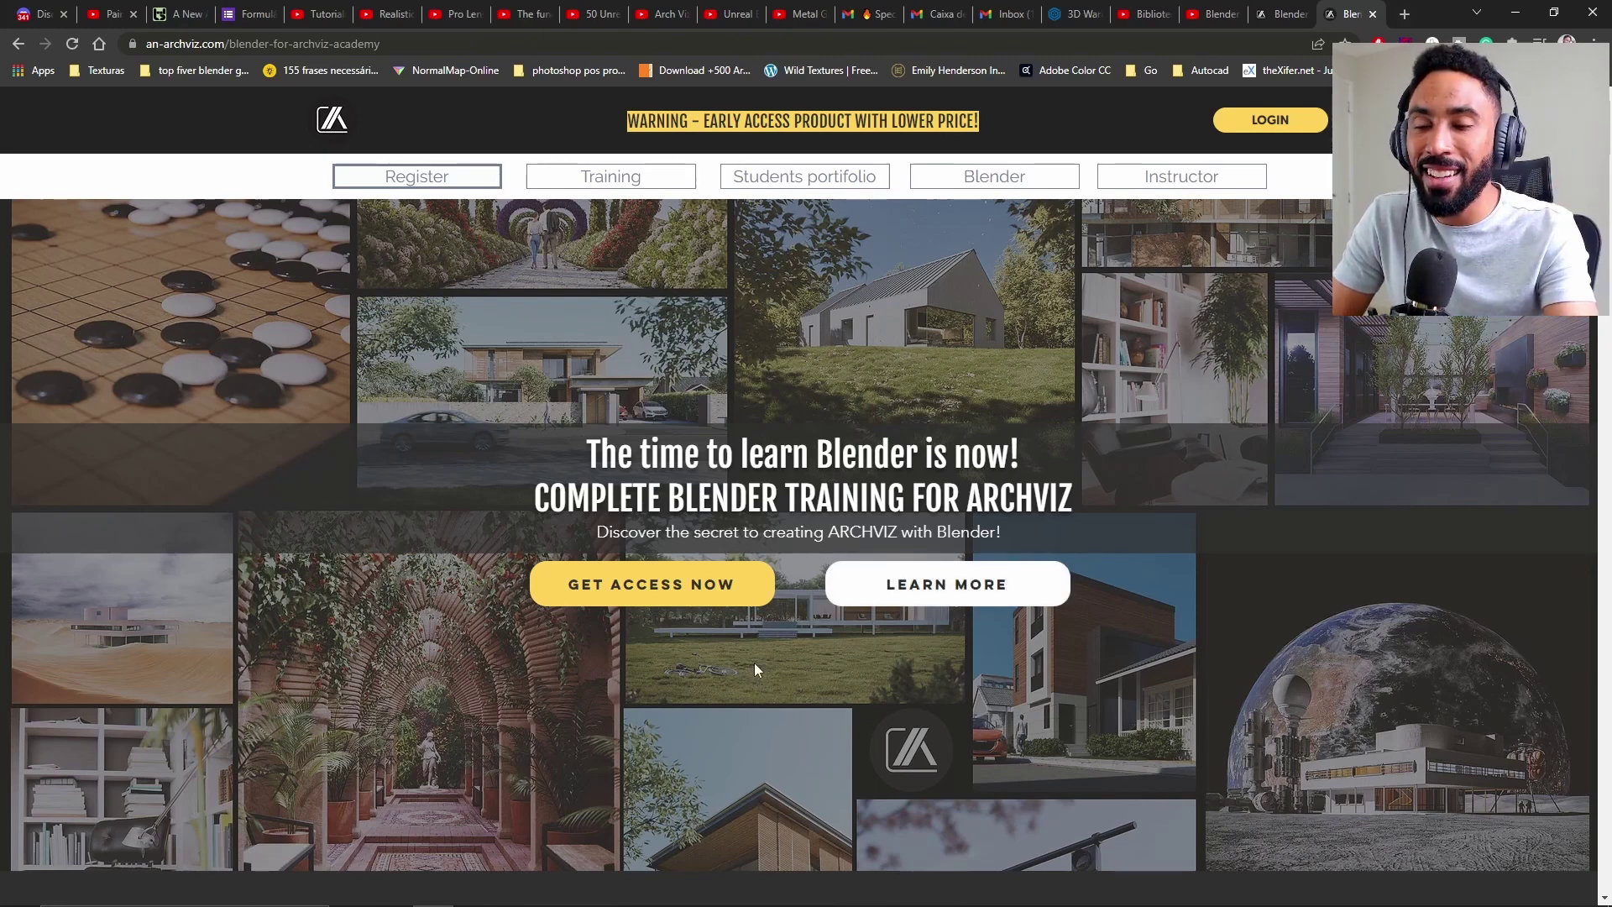
Step: Switch to the browser and review the Blender ArchViz training page down to its 3D Modeling and Lighting sections, returning to the page's start
{"action": "scroll", "coordinate": [754, 662], "scroll_direction": "down", "scroll_amount": 4}
{"action": "scroll", "coordinate": [754, 662], "scroll_direction": "up", "scroll_amount": 4}
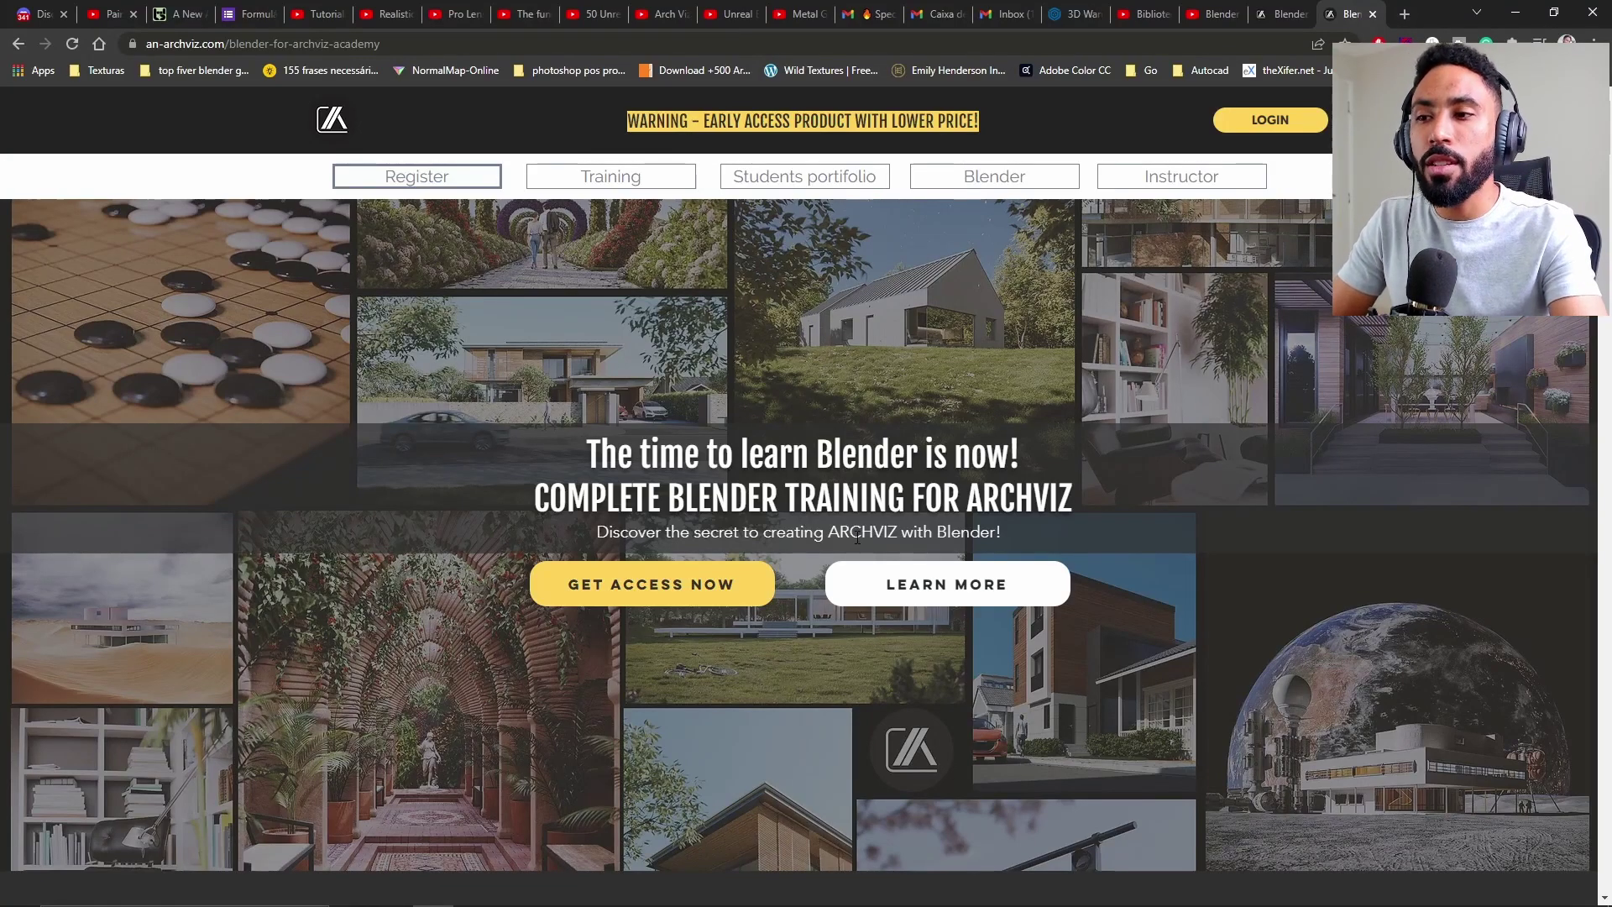
{"action": "scroll", "coordinate": [855, 623], "scroll_direction": "down", "scroll_amount": 4}
{"action": "scroll", "coordinate": [855, 623], "scroll_direction": "up", "scroll_amount": 4}
{"action": "scroll", "coordinate": [854, 623], "scroll_direction": "down", "scroll_amount": 5}
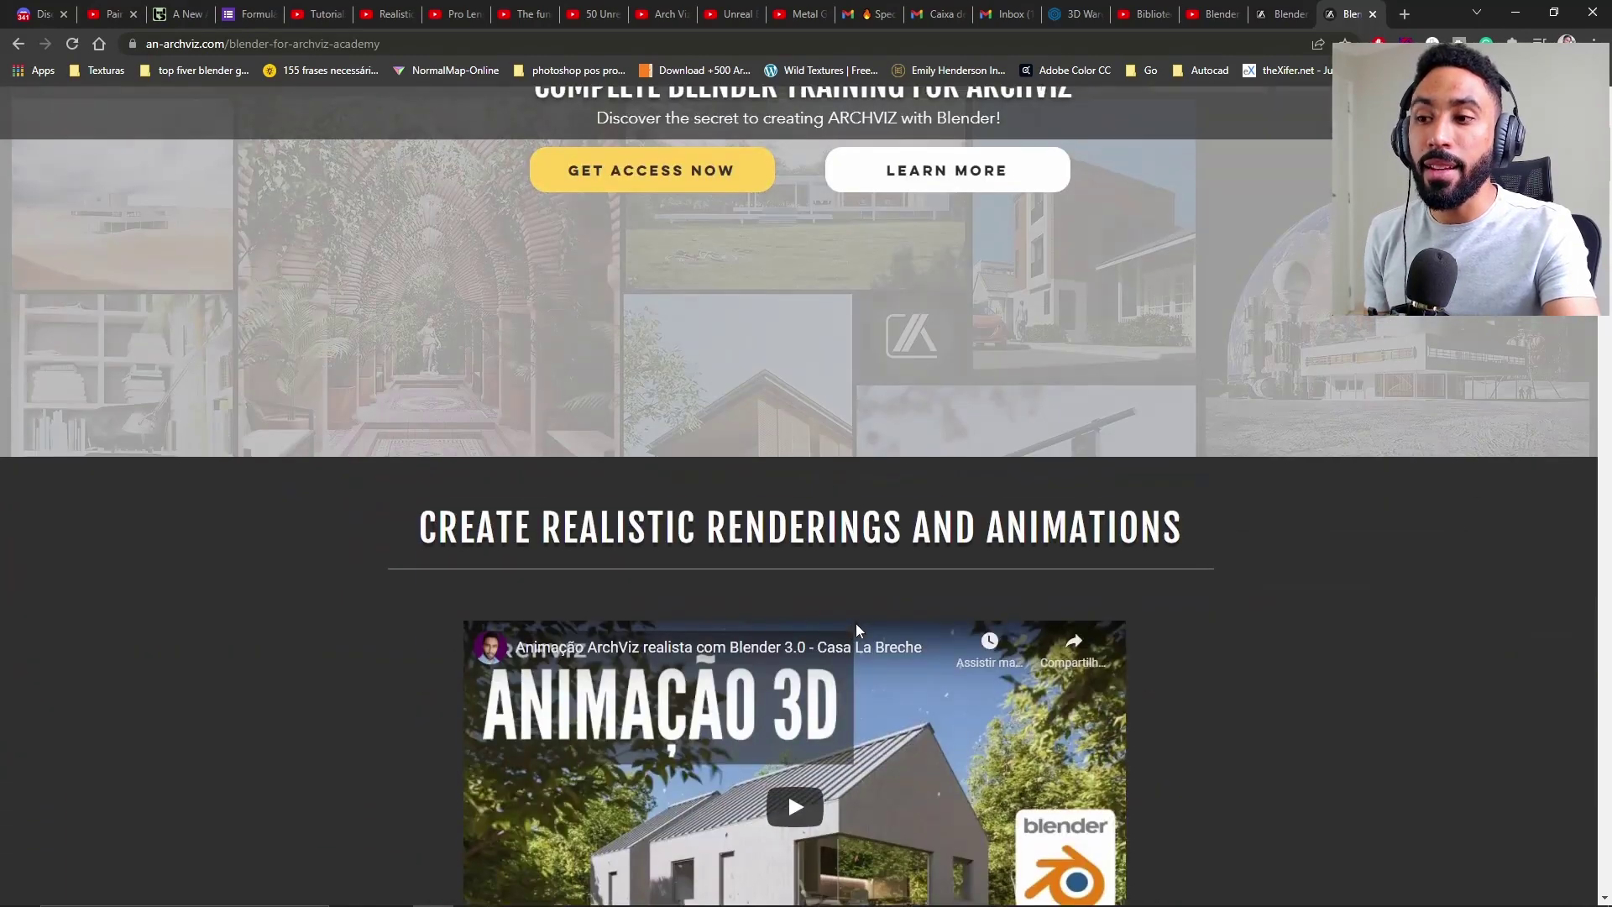
{"action": "scroll", "coordinate": [850, 619], "scroll_direction": "down", "scroll_amount": 8}
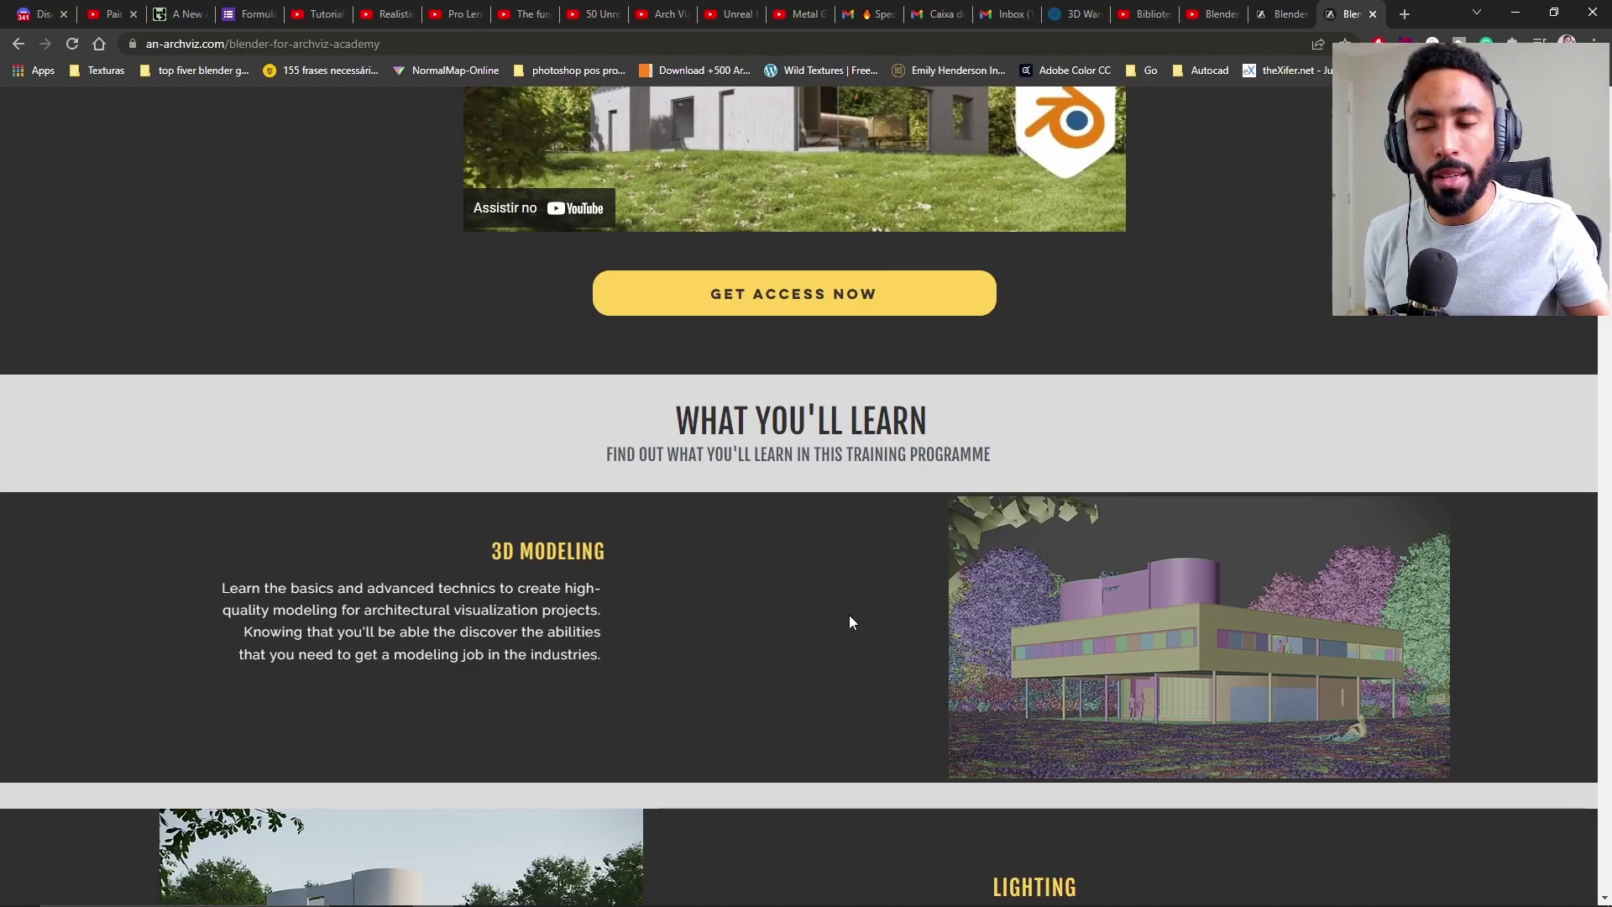
{"action": "scroll", "coordinate": [851, 621], "scroll_direction": "down", "scroll_amount": 3}
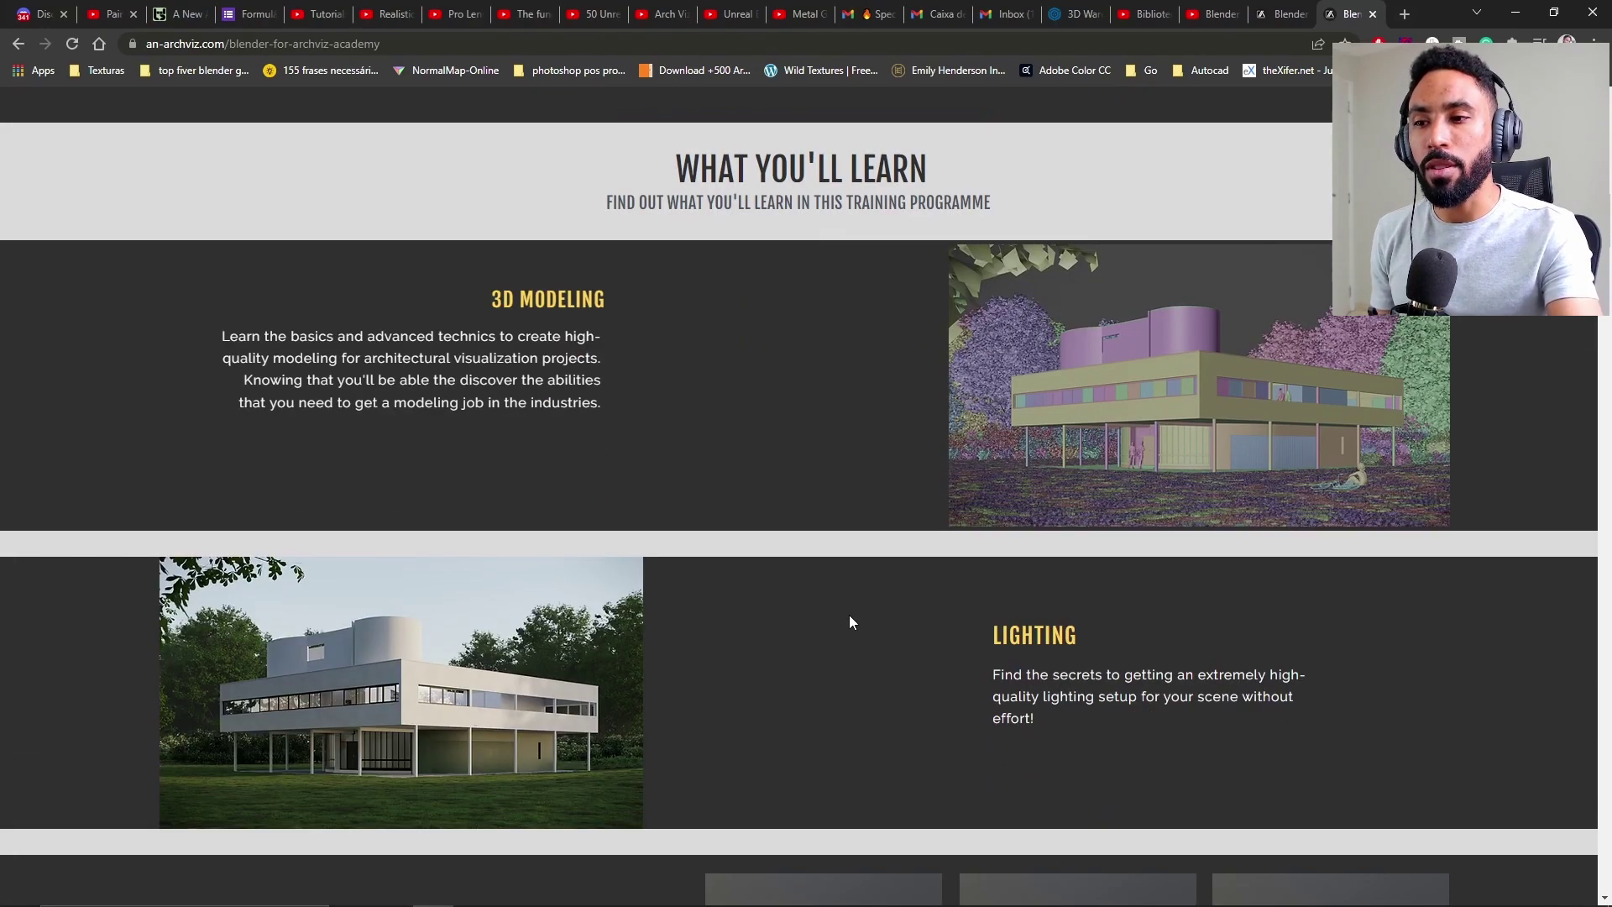
{"action": "scroll", "coordinate": [850, 622], "scroll_direction": "up", "scroll_amount": 10}
{"action": "scroll", "coordinate": [848, 615], "scroll_direction": "up", "scroll_amount": 5}
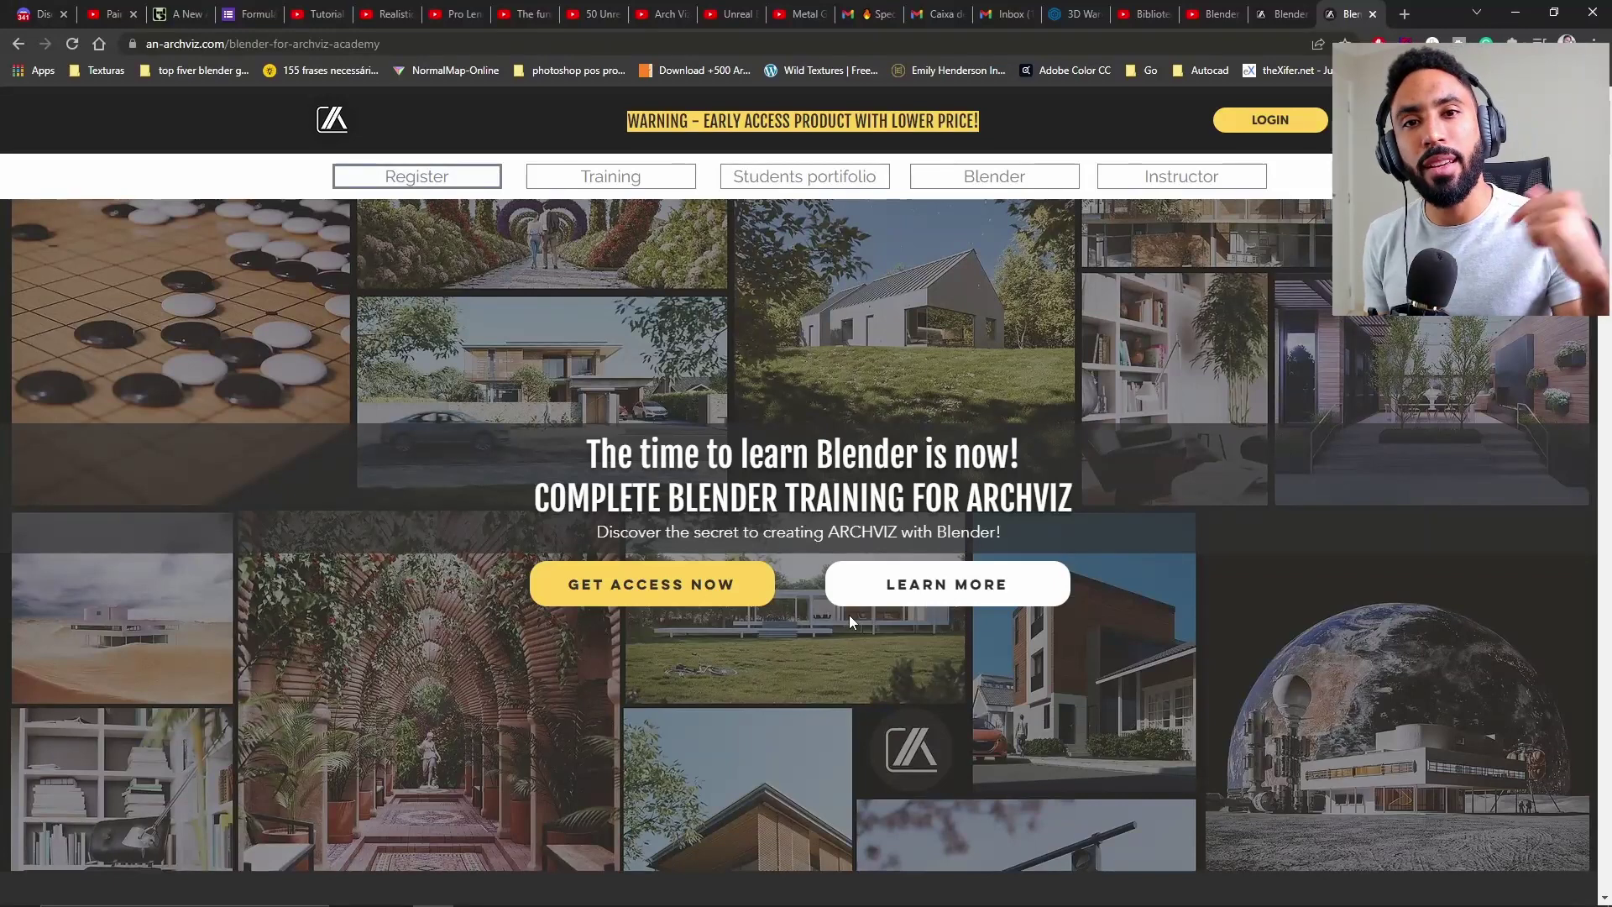